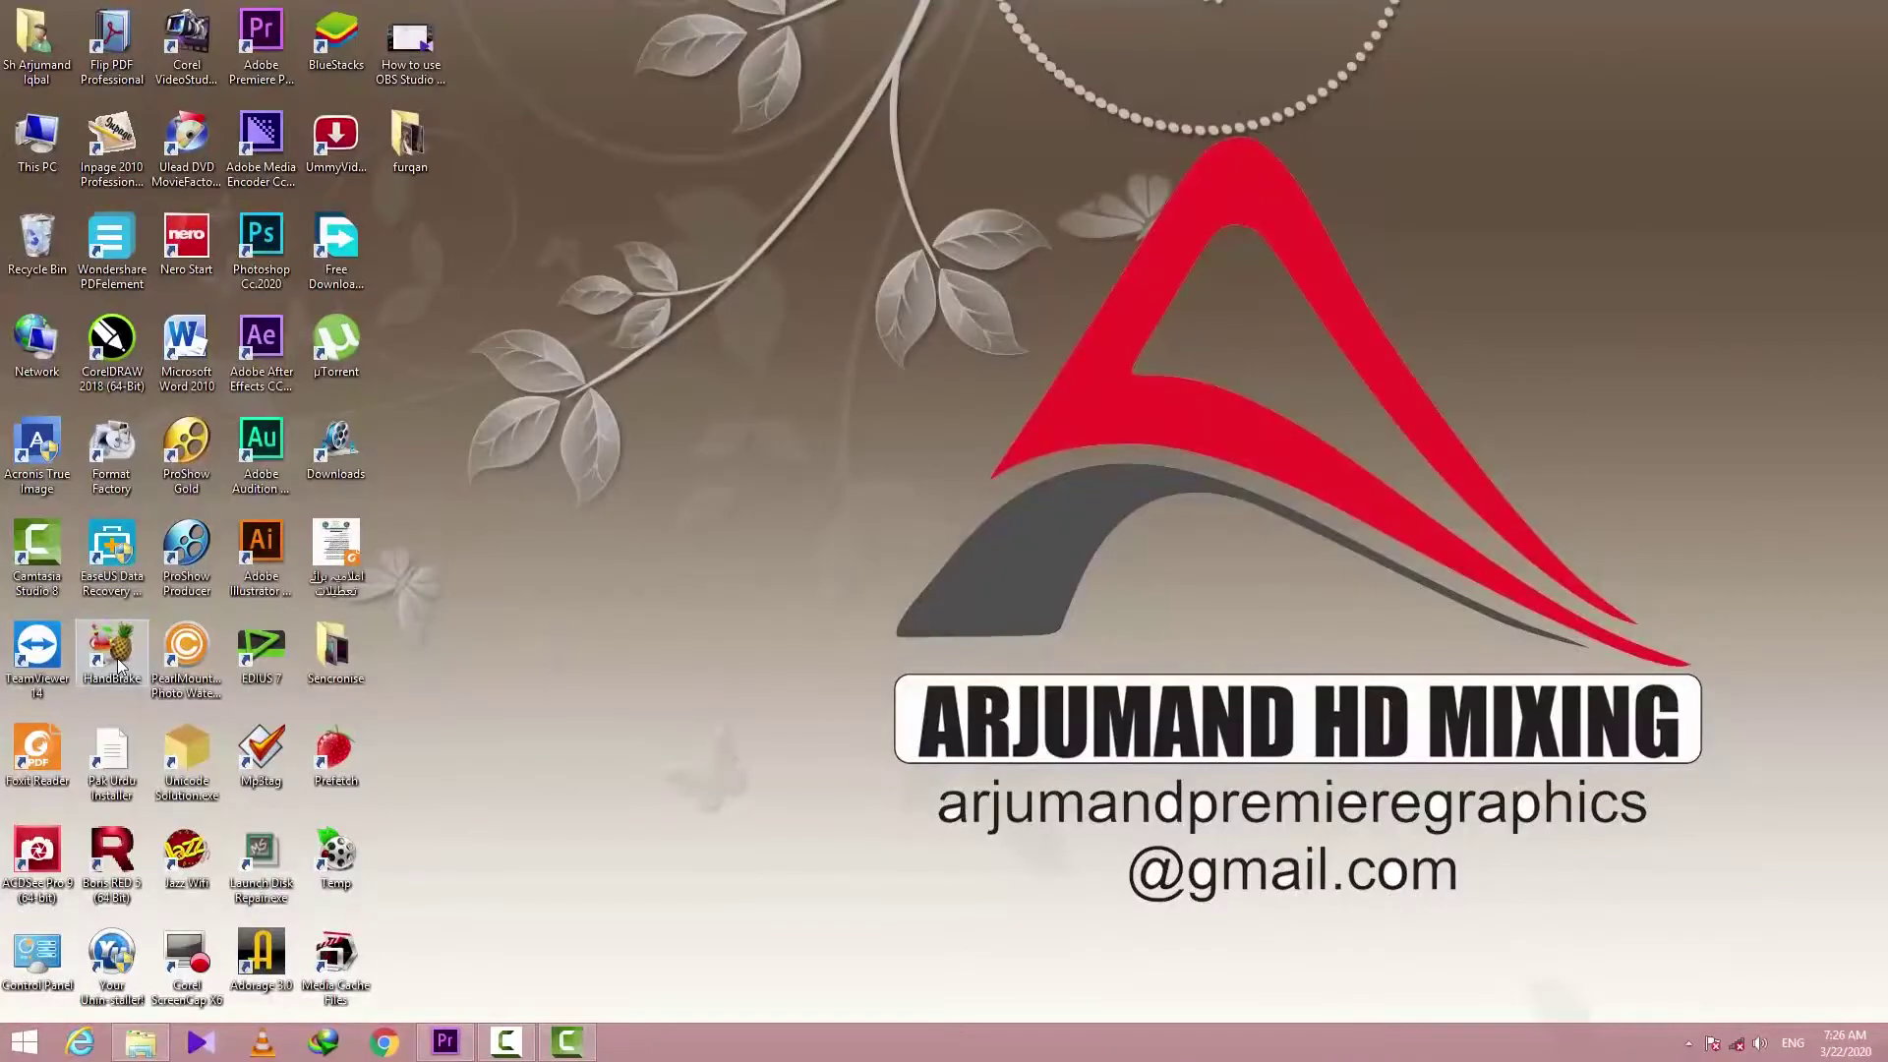
Open HandBrake and load clip 00202 from the Ramzan Song folder as the source video
click(117, 659)
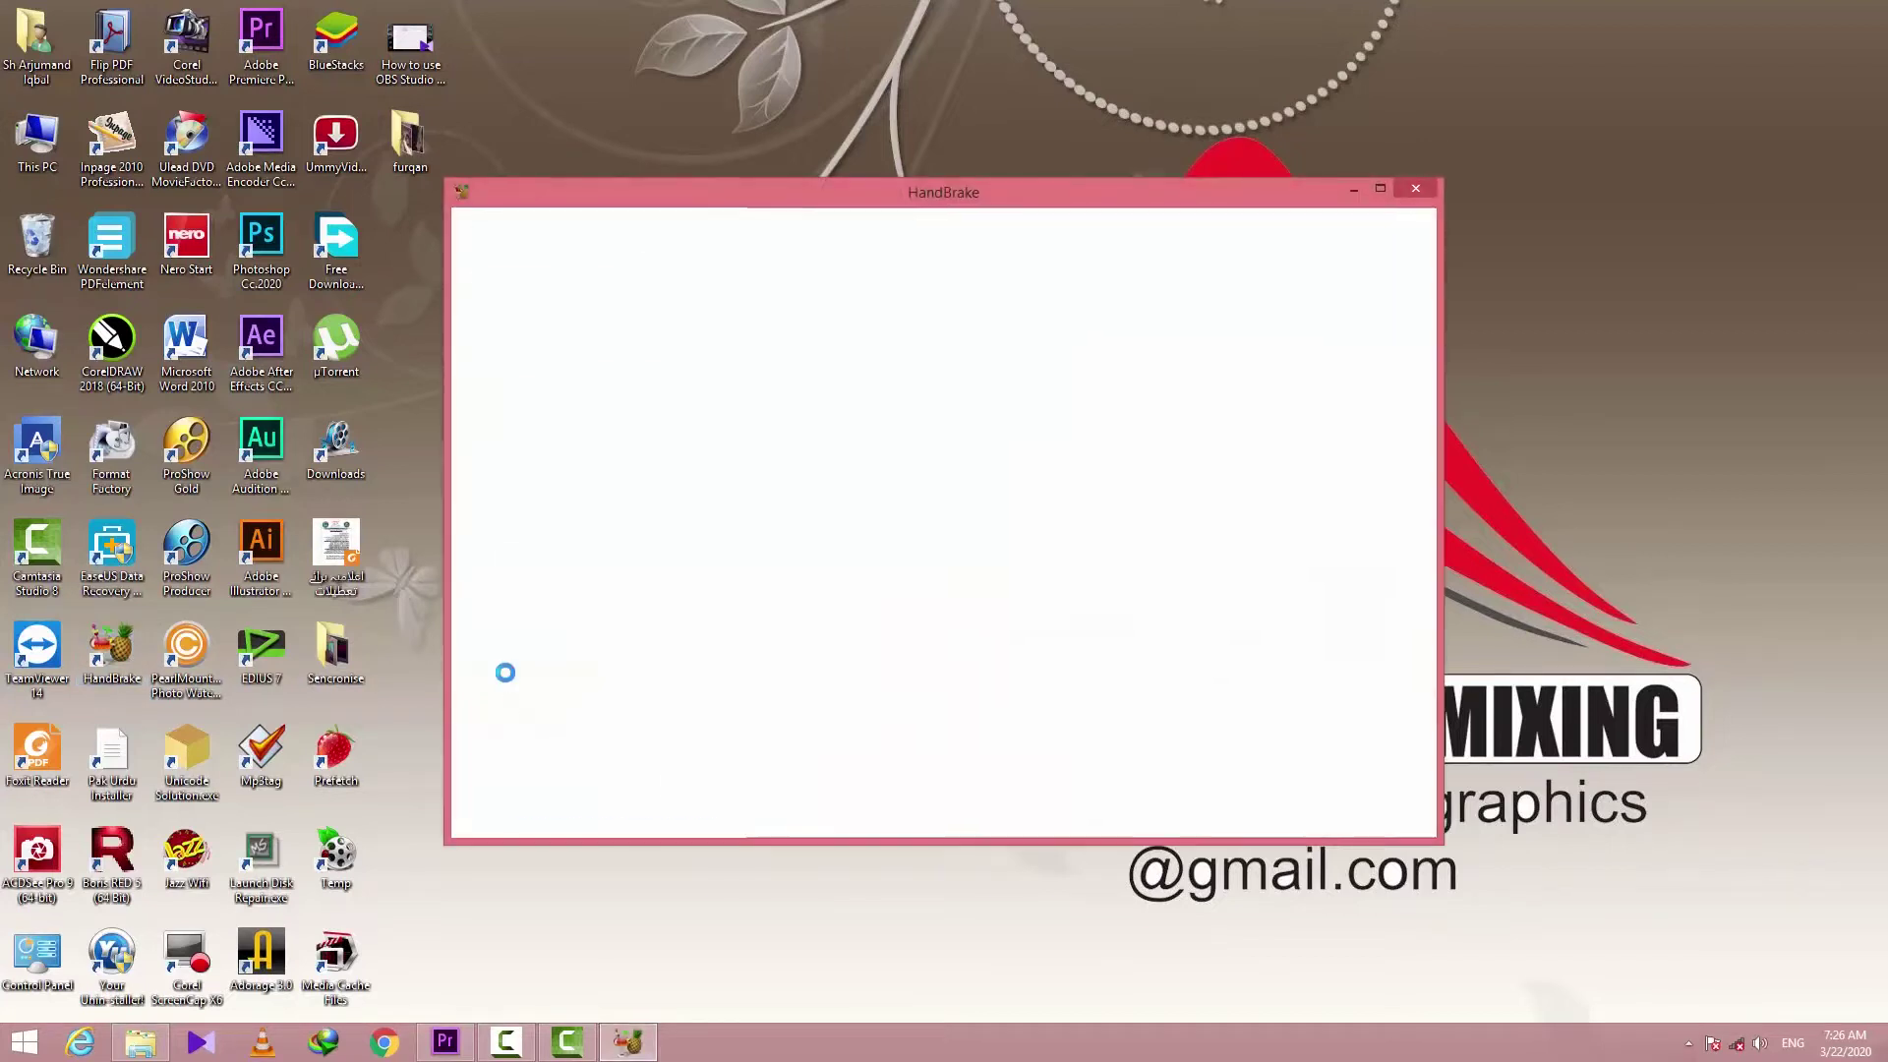
click(137, 1046)
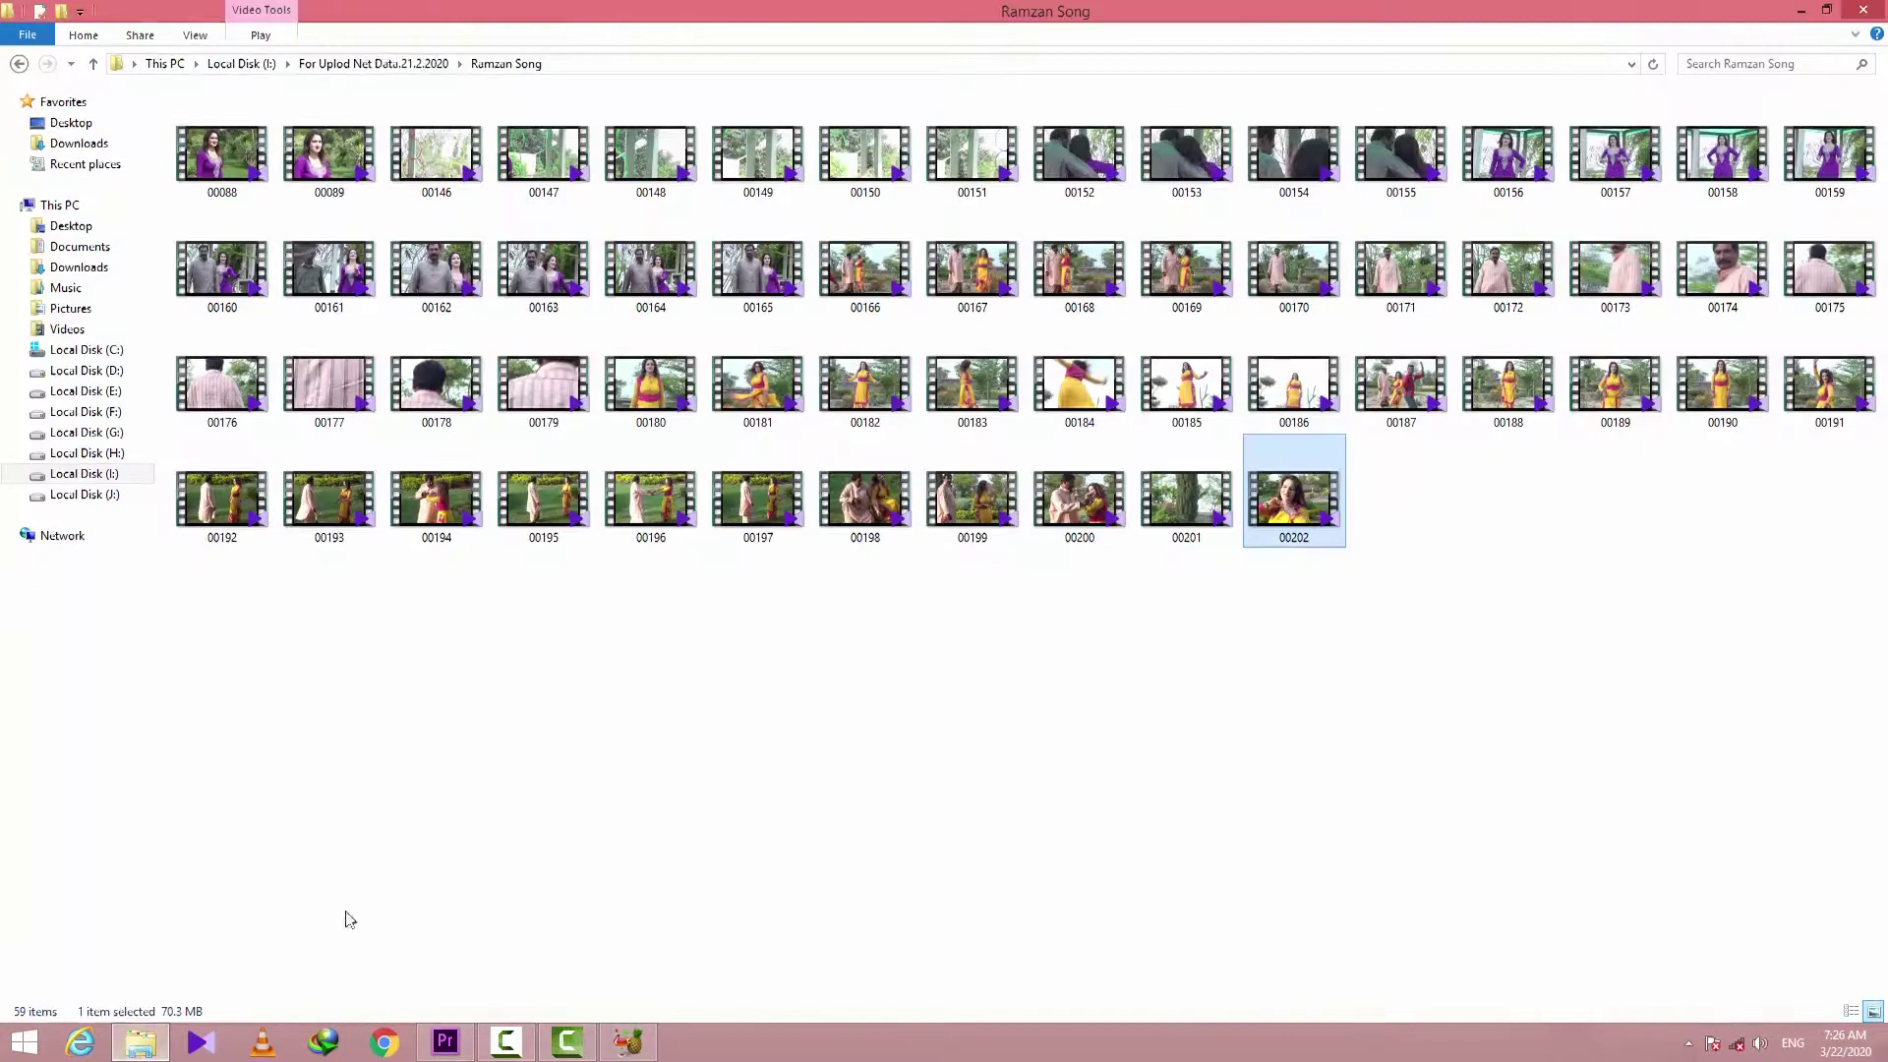
drag(1292, 497, 975, 572)
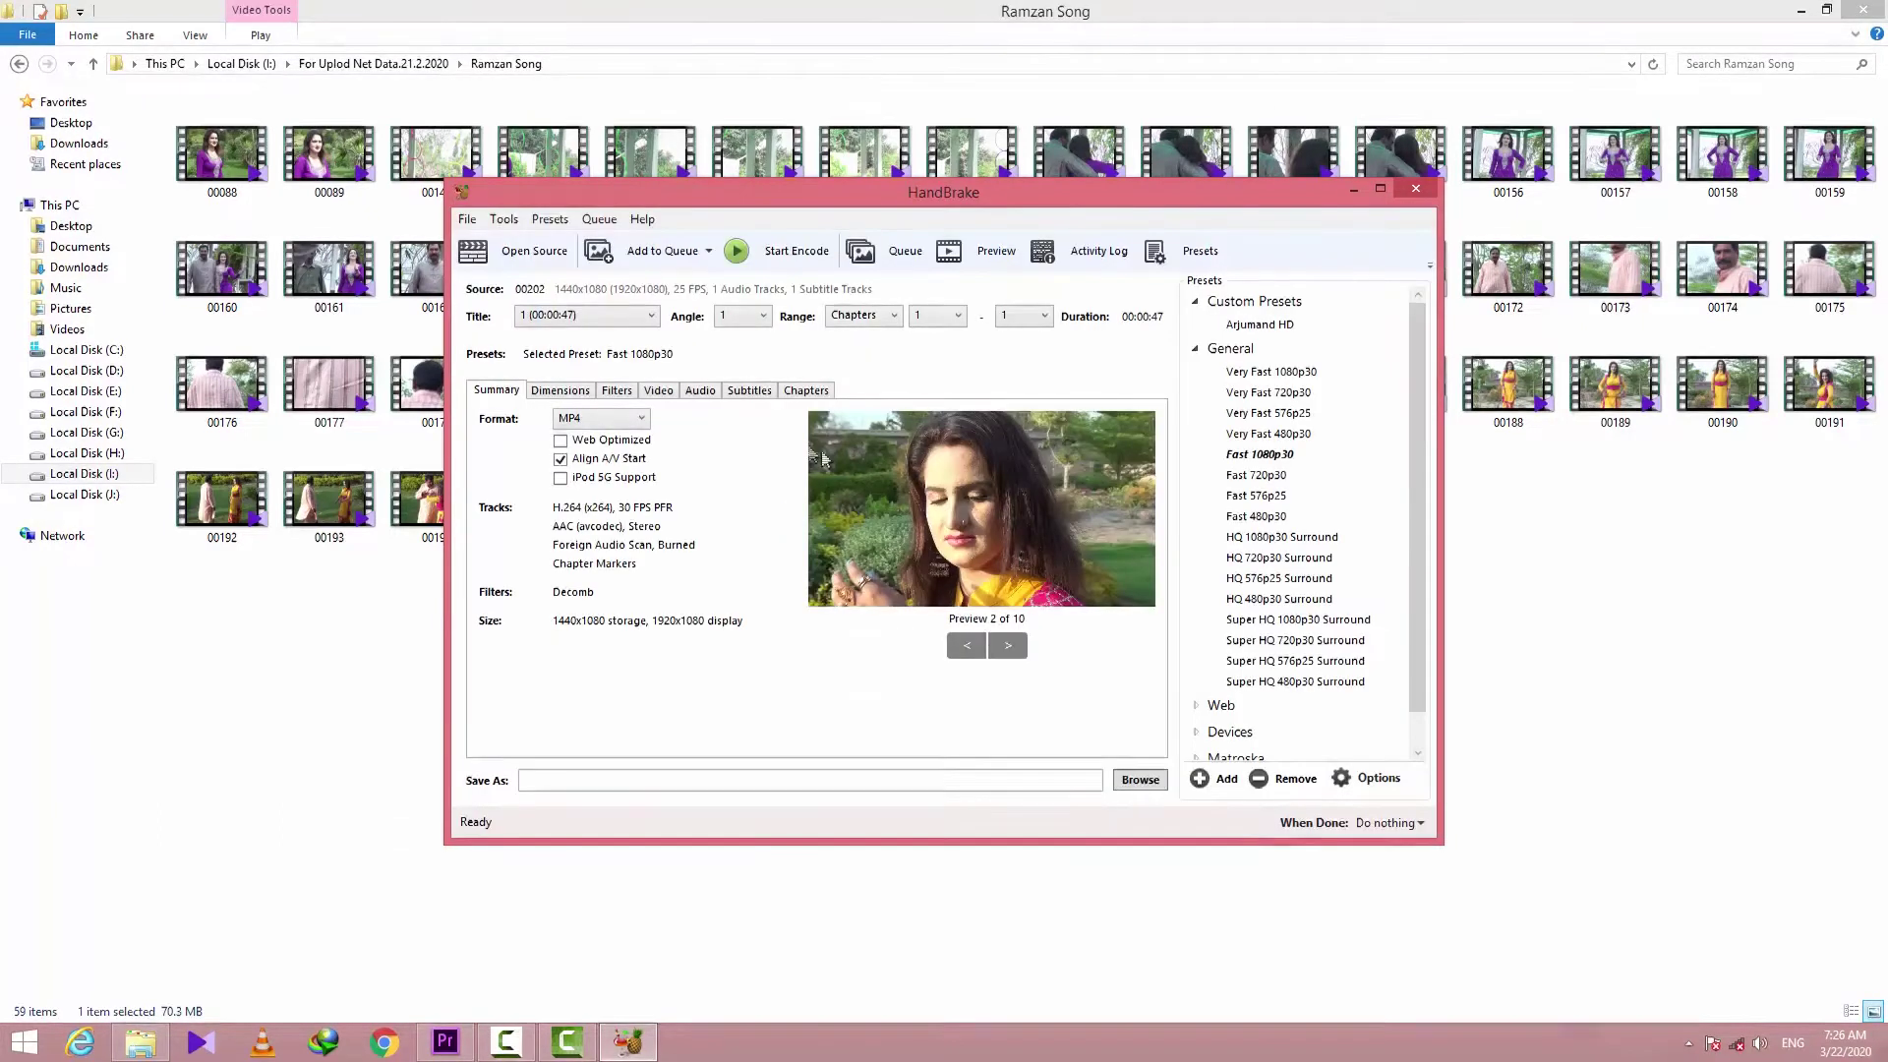
Set the video output to Constant Framerate, and open the output location chooser and close it without saving
click(658, 392)
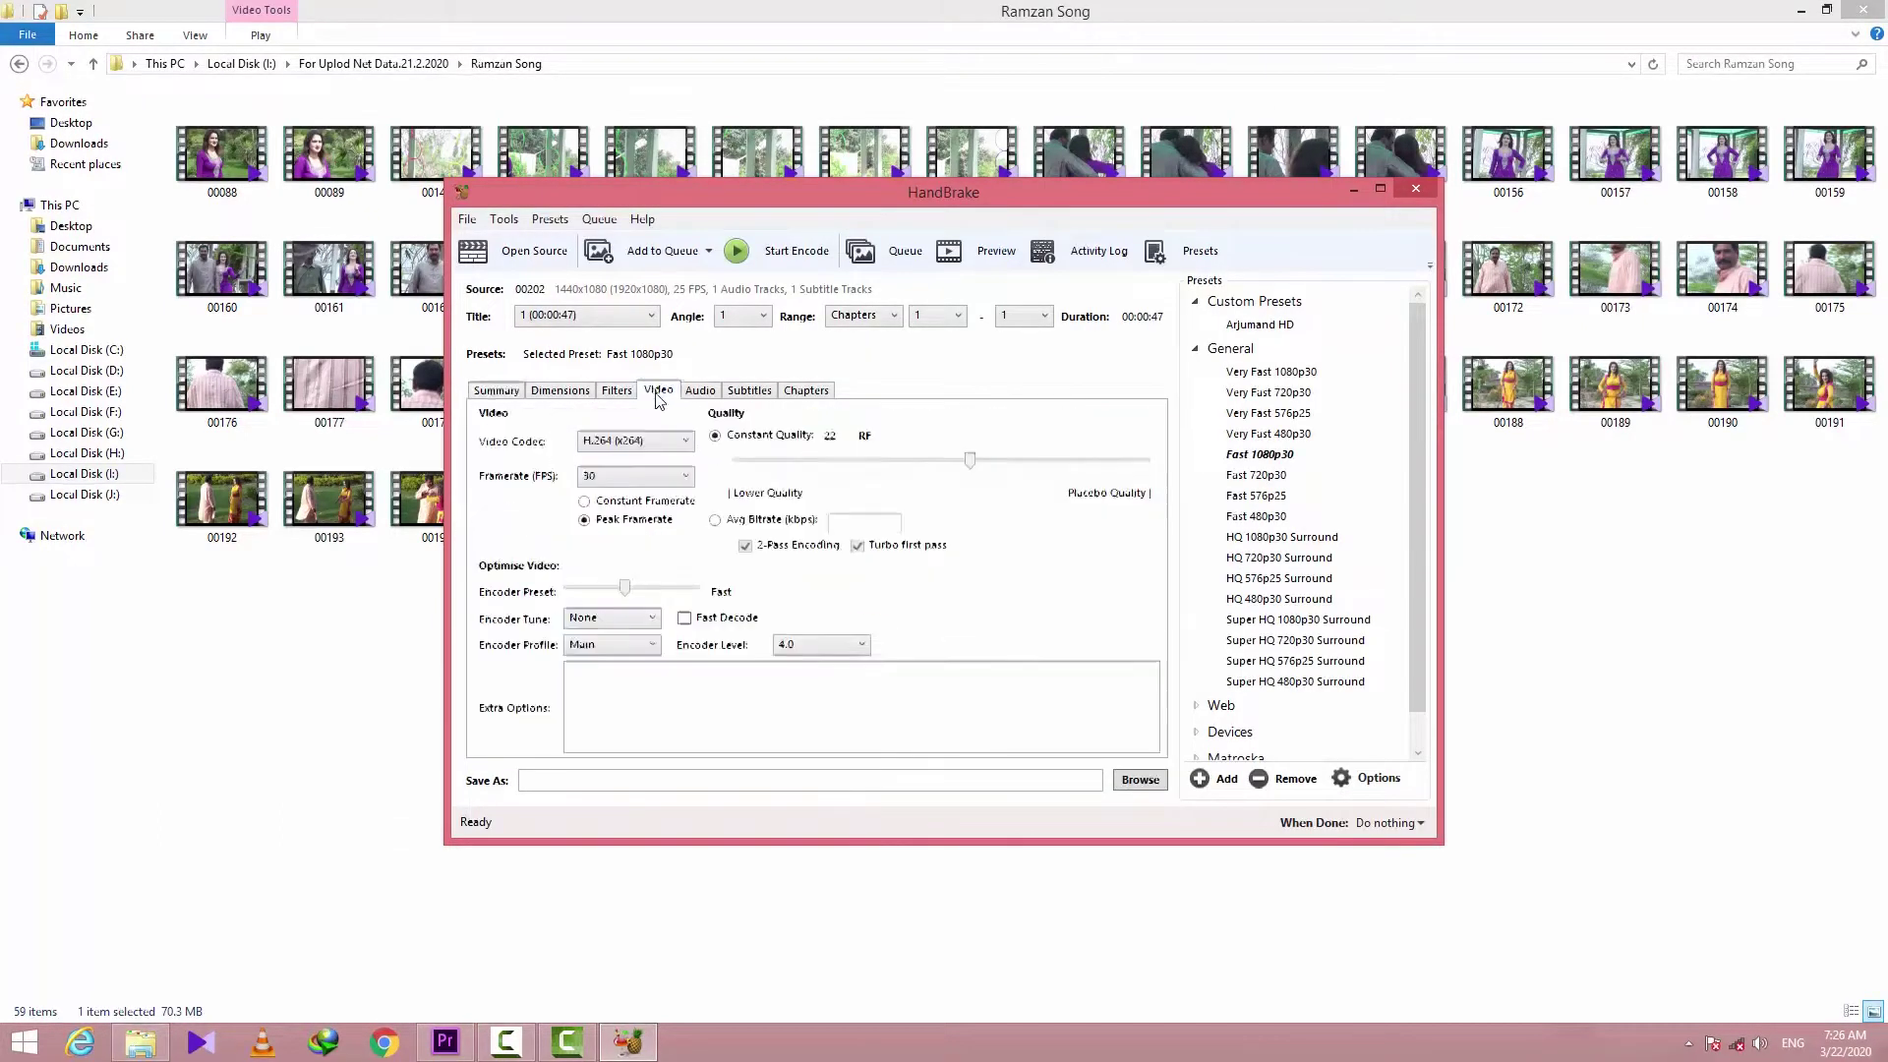
click(585, 502)
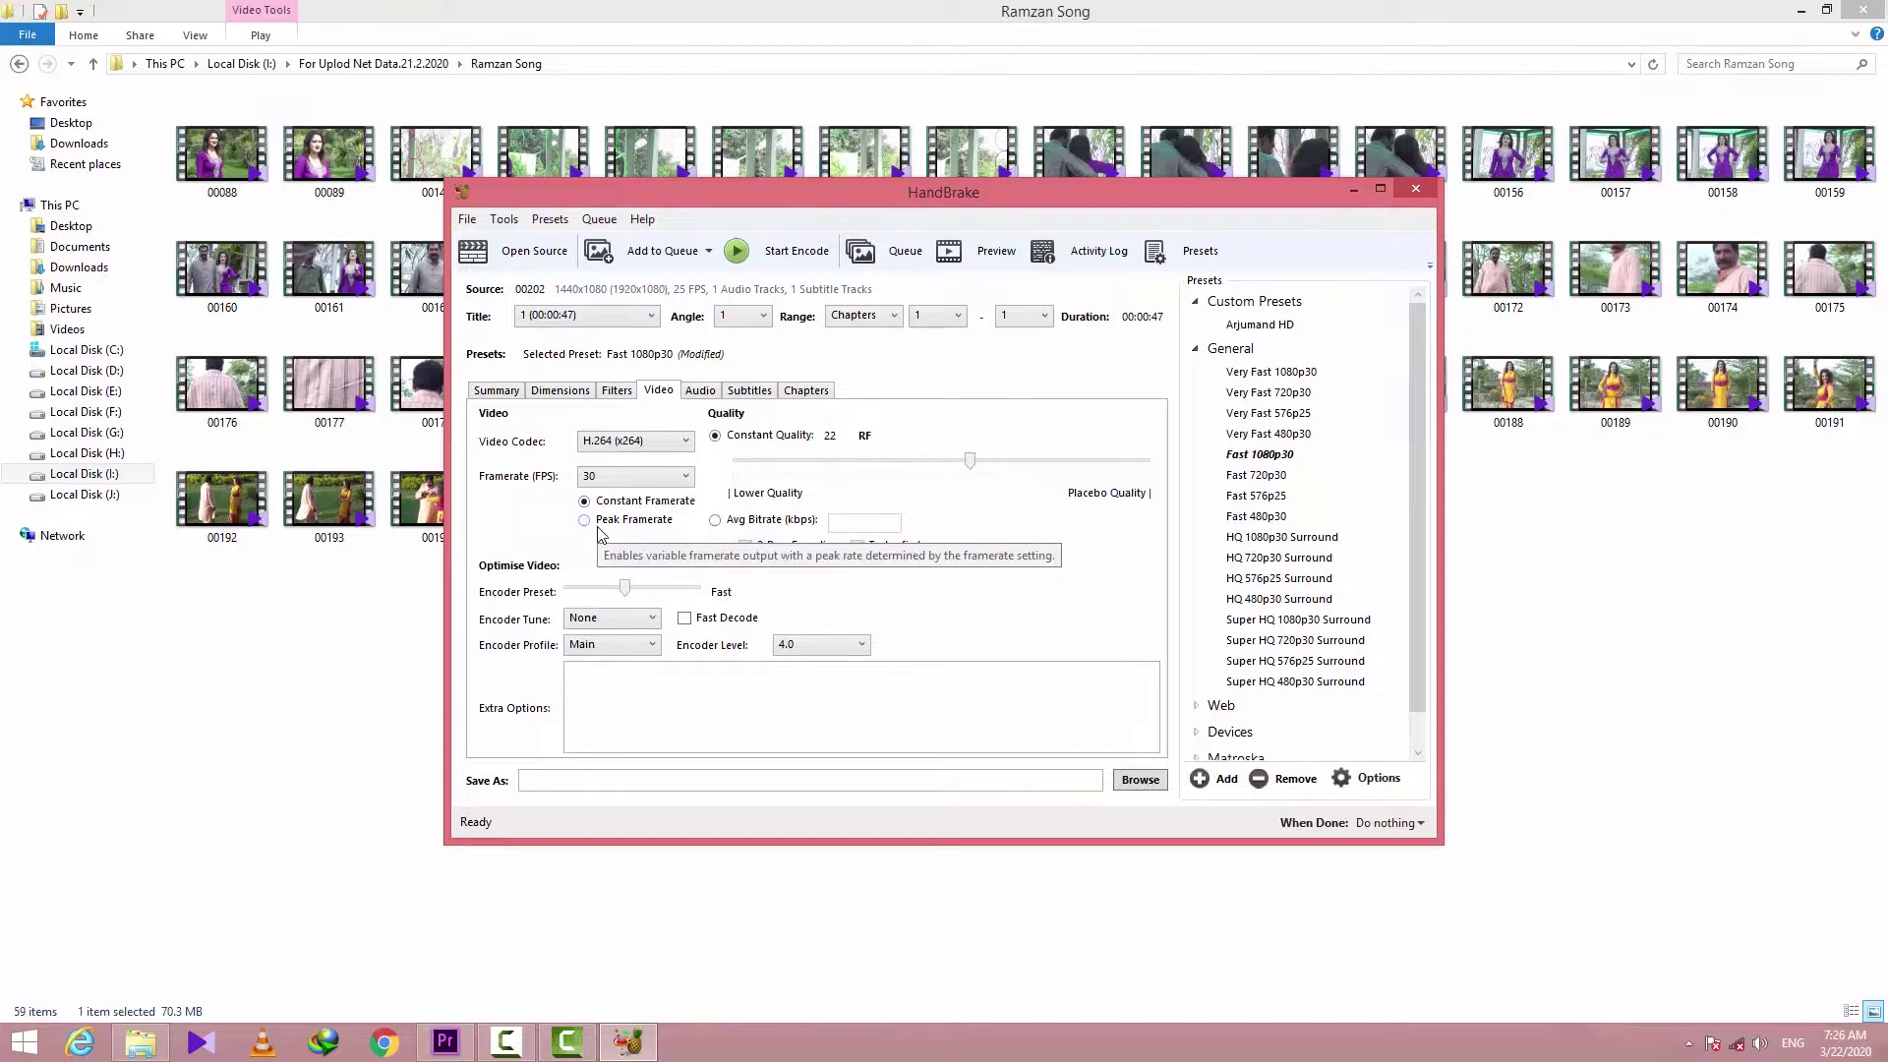
click(1152, 785)
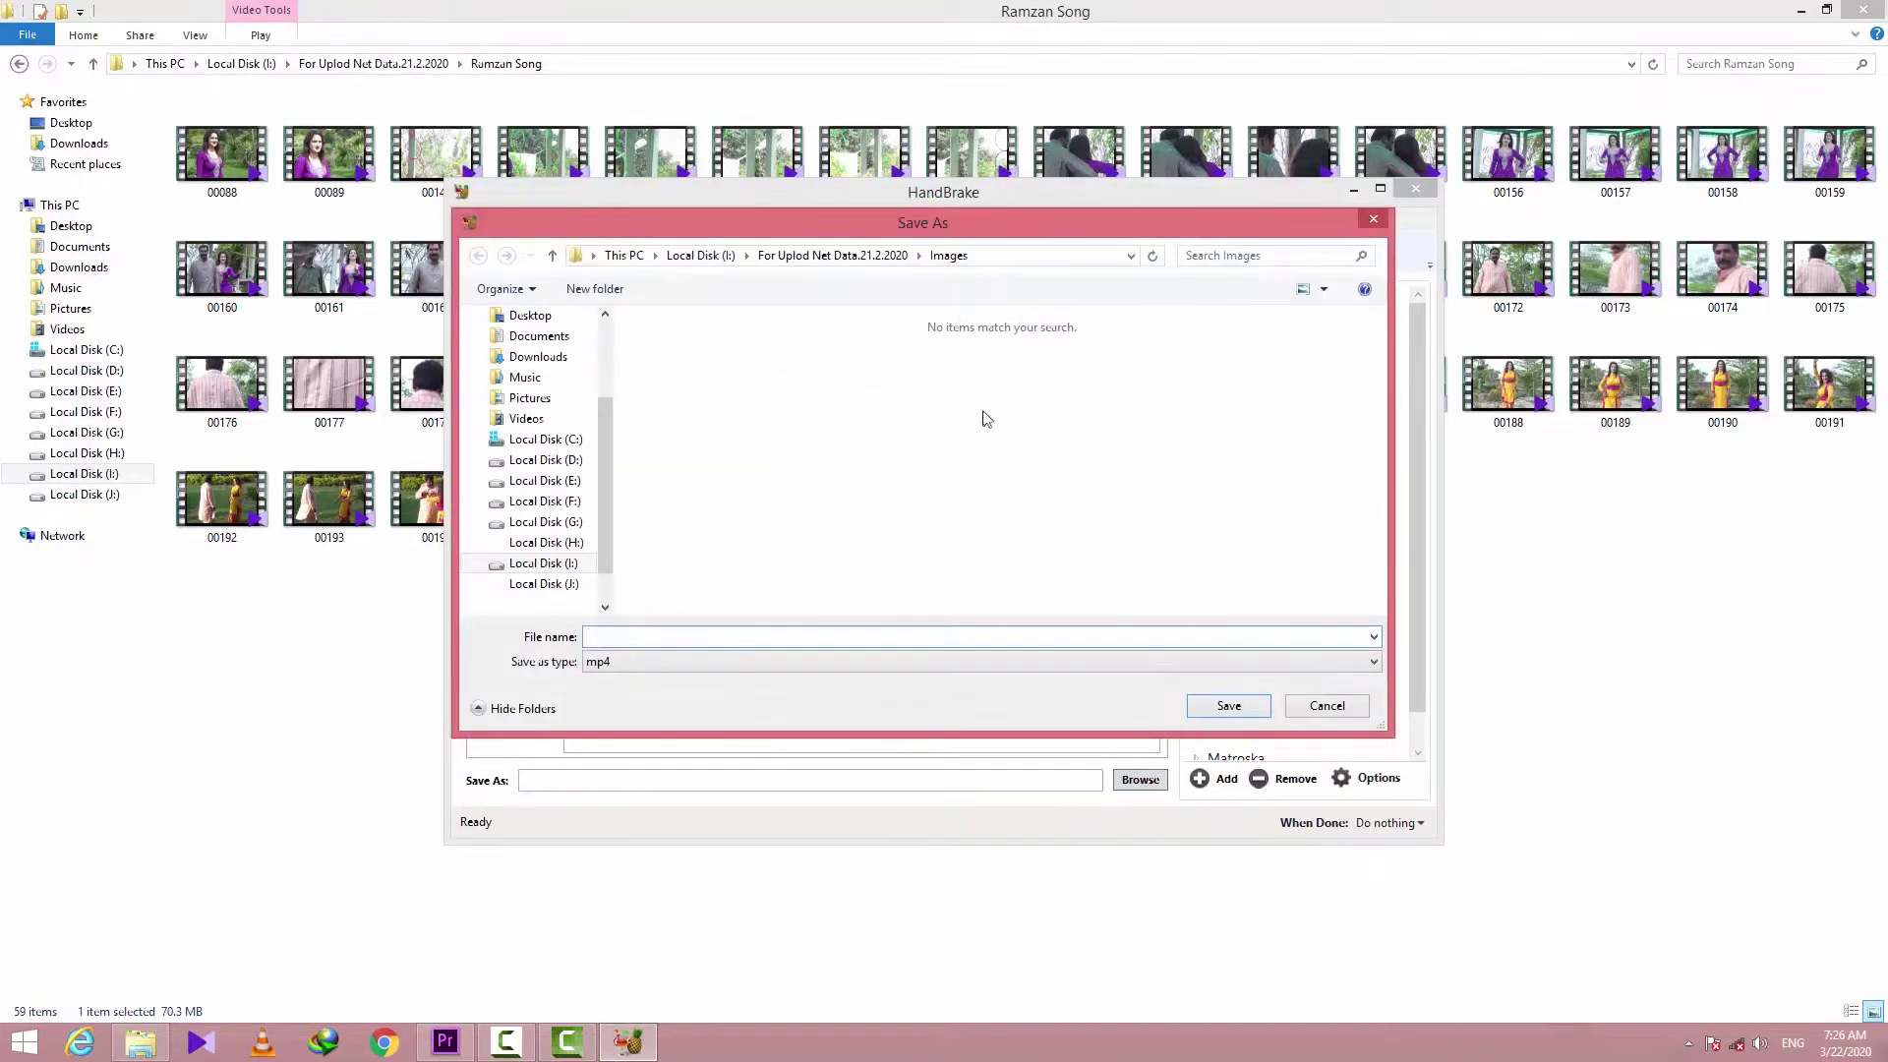
click(1374, 222)
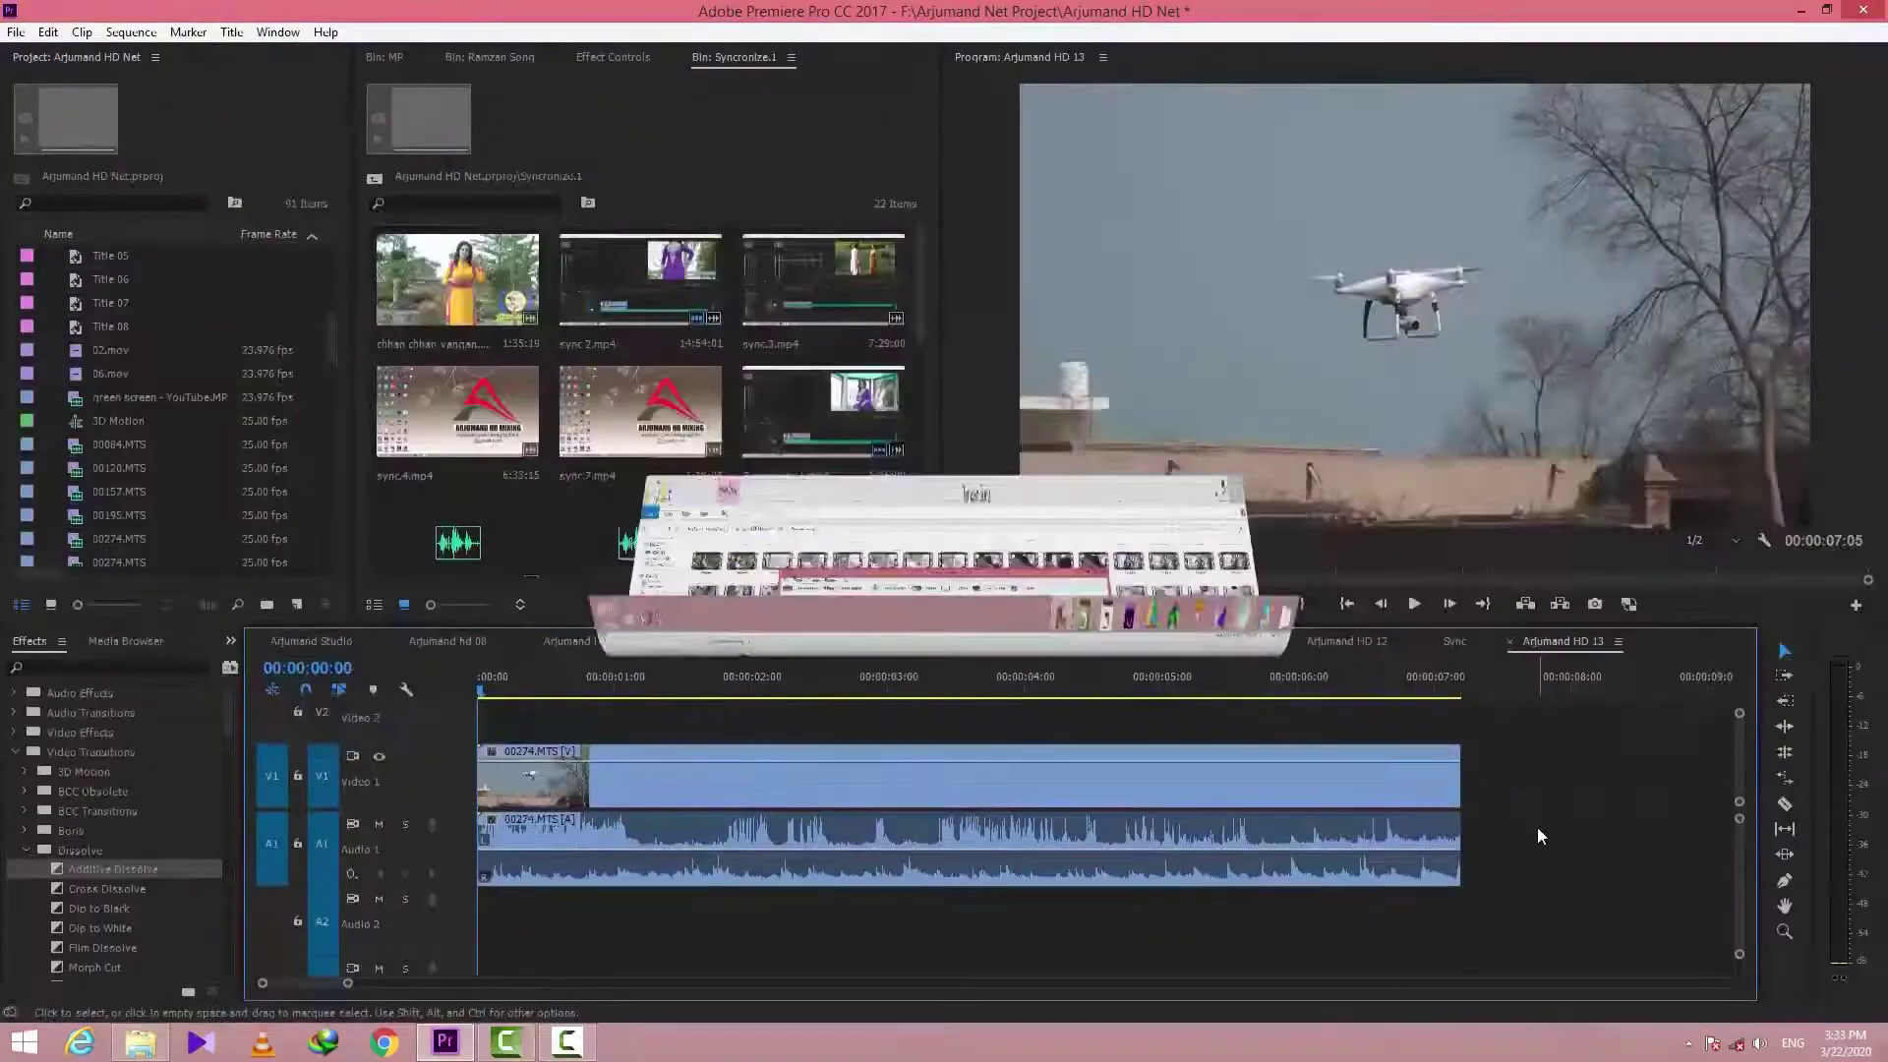
In Premiere Pro, play the 00274.MTS drone clip, feed its left audio channel from the right source channel, and replay it
key(space)
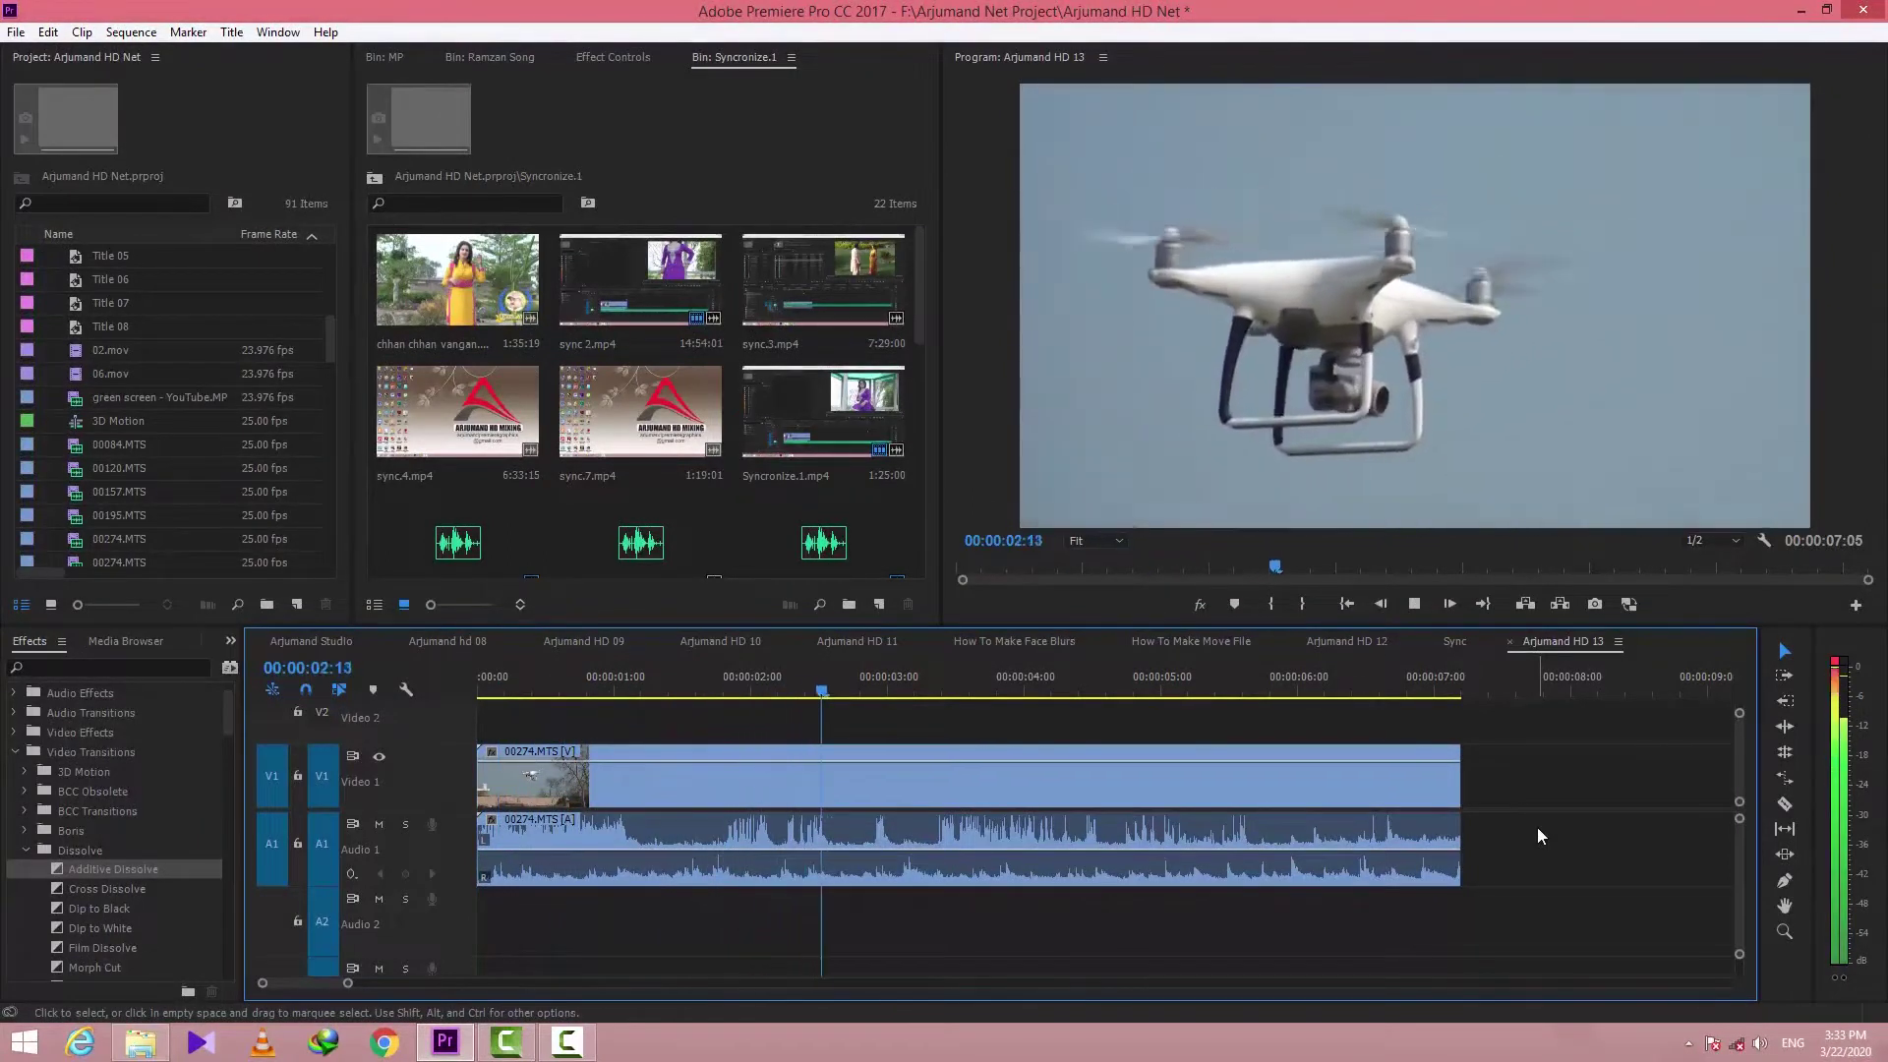
key(space)
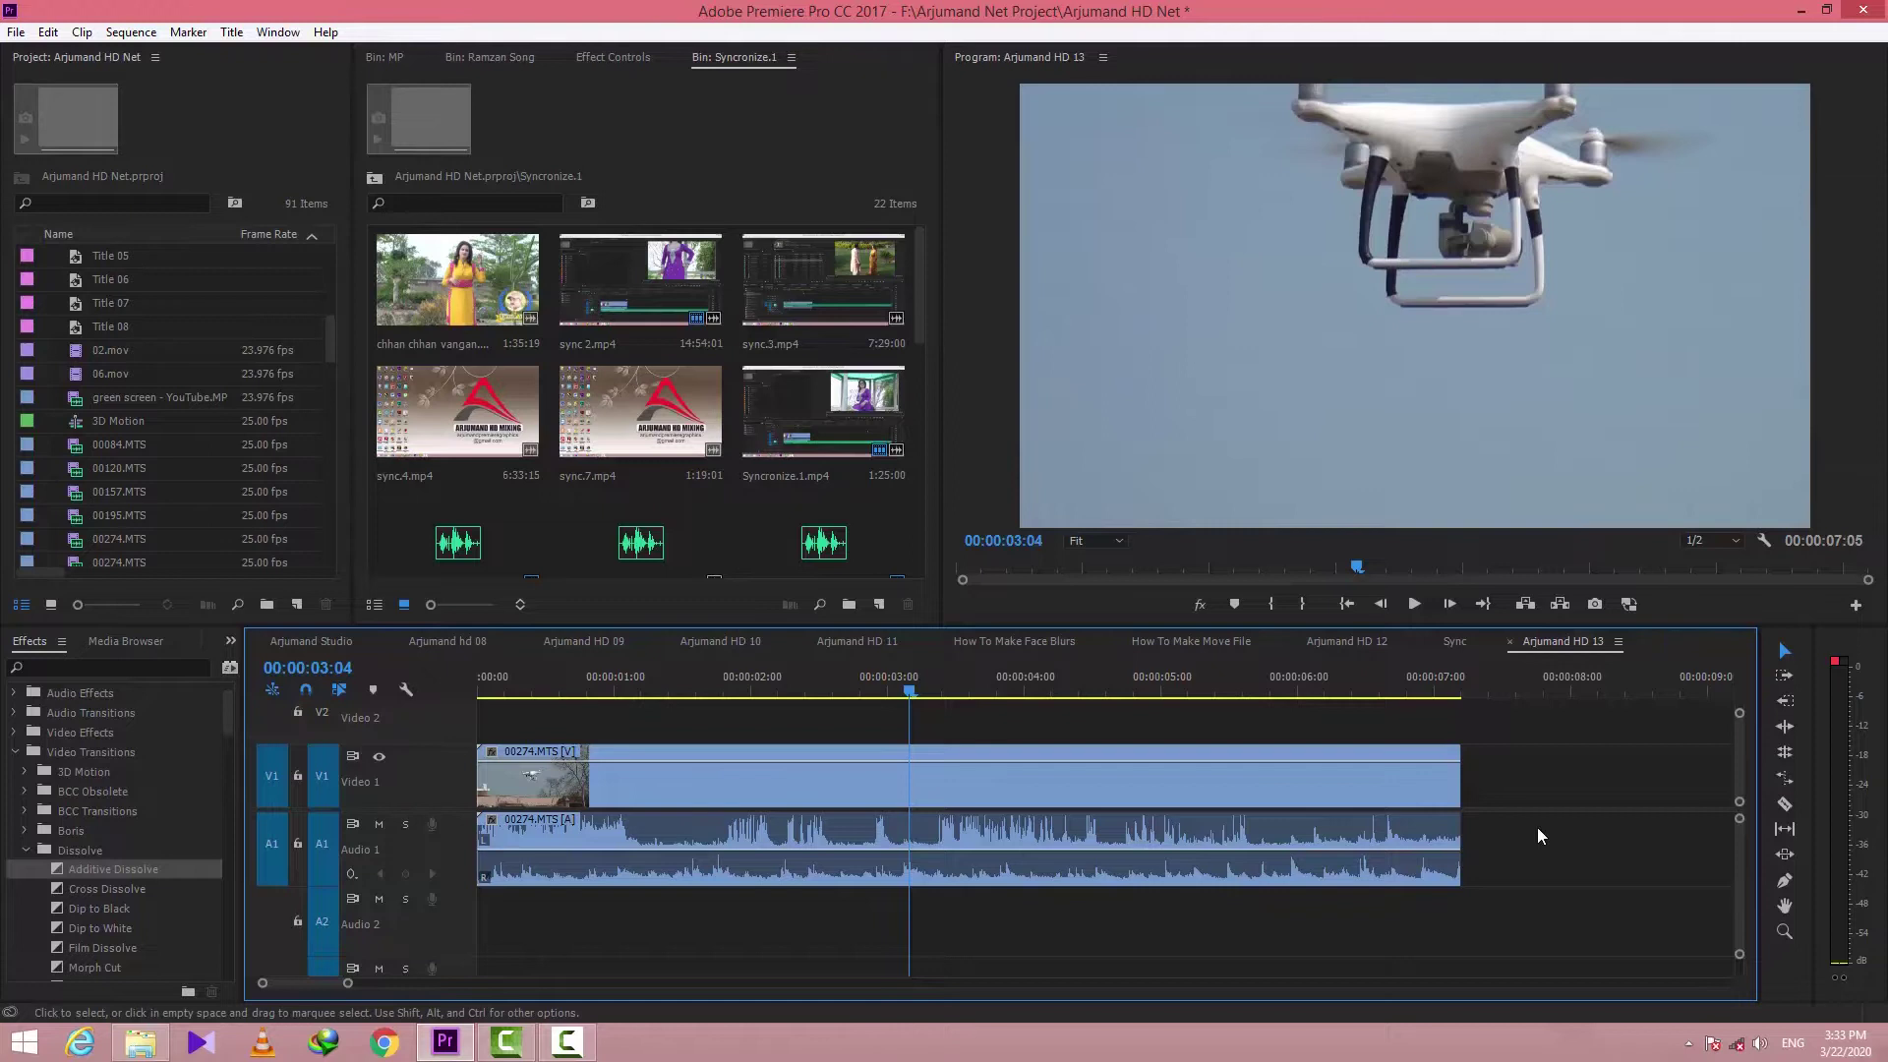
right_click(1000, 782)
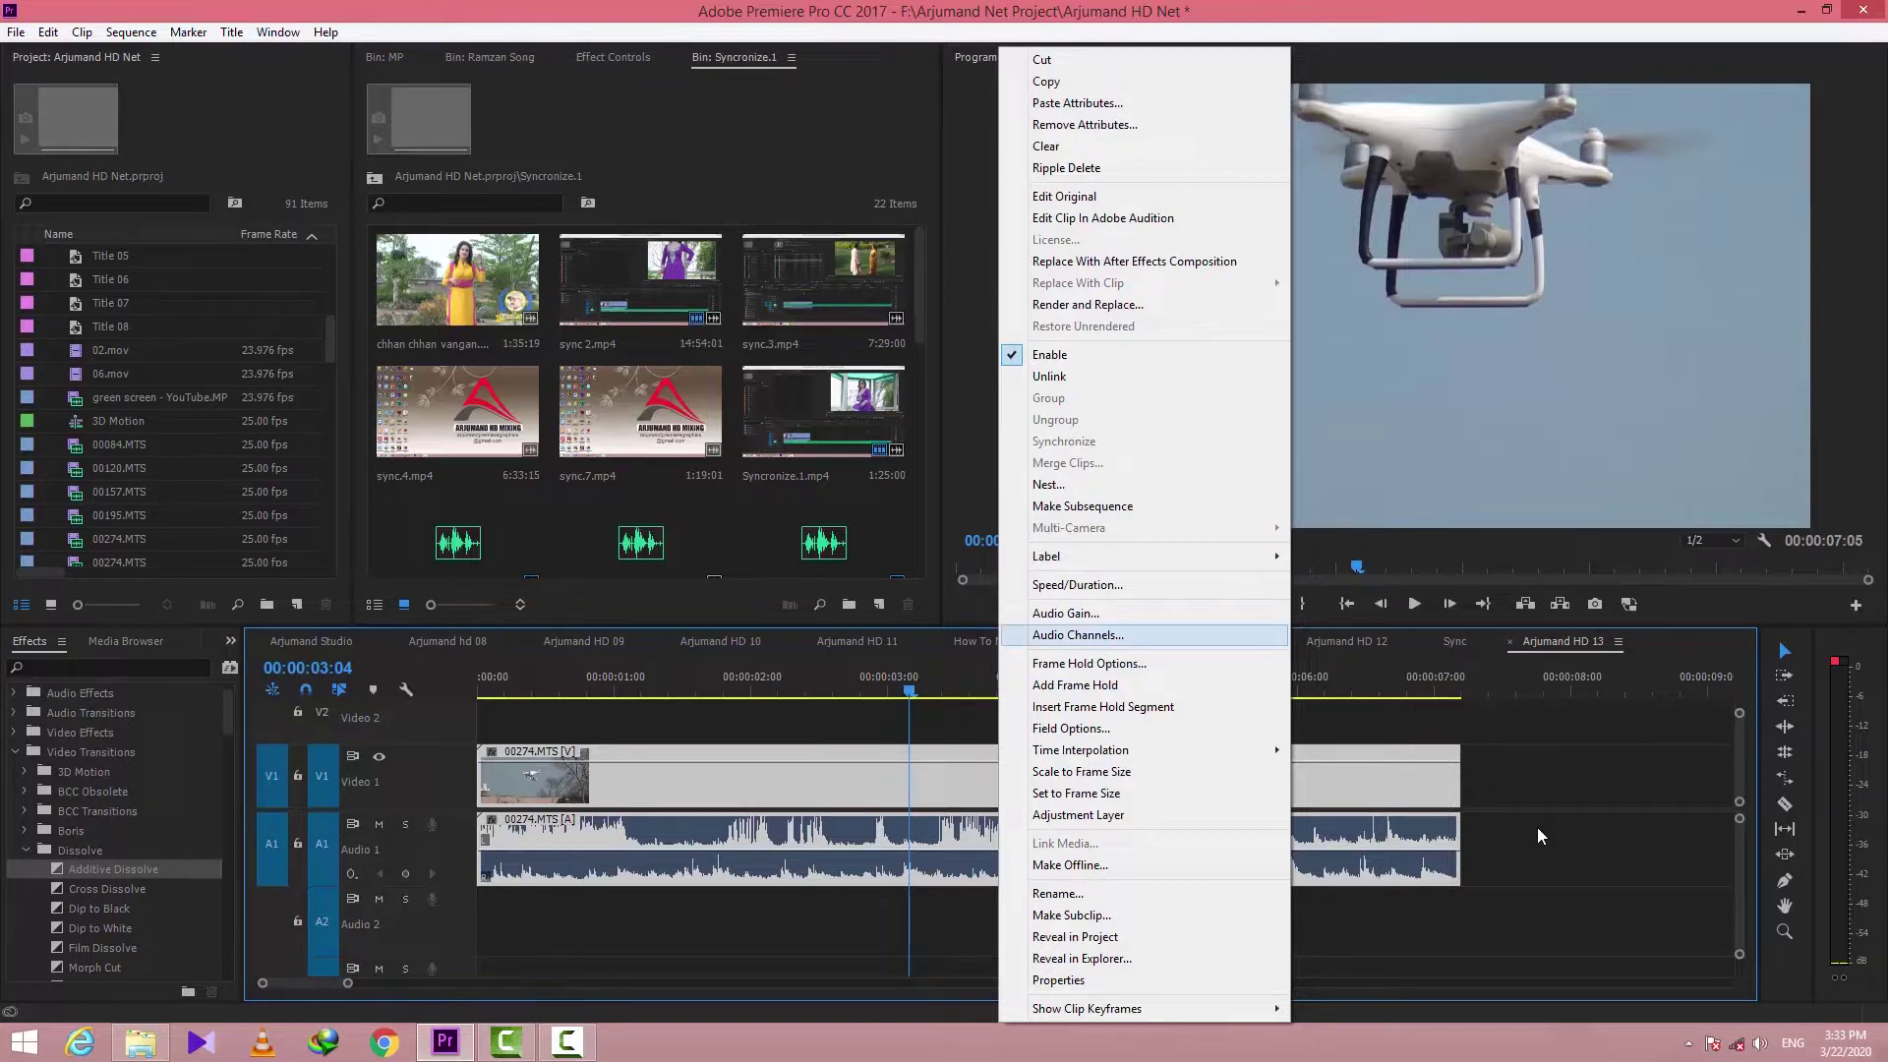
click(1078, 634)
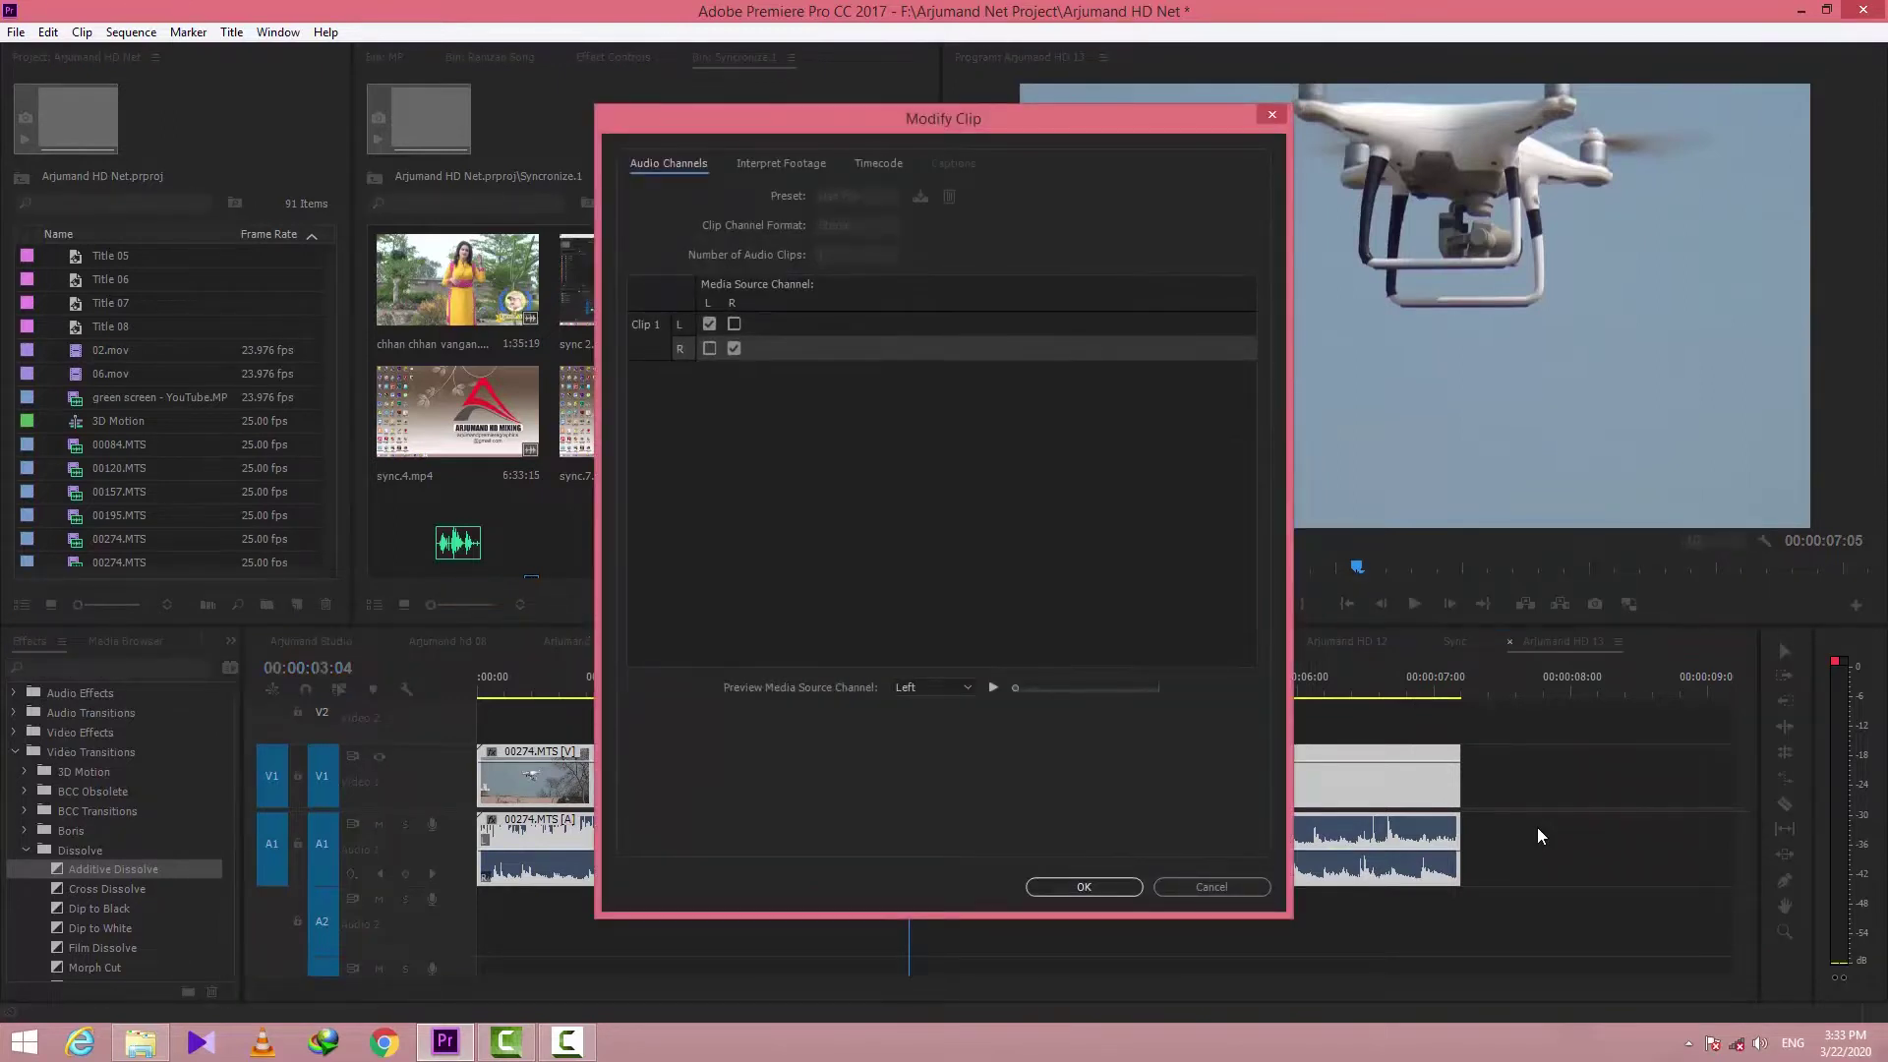
click(734, 323)
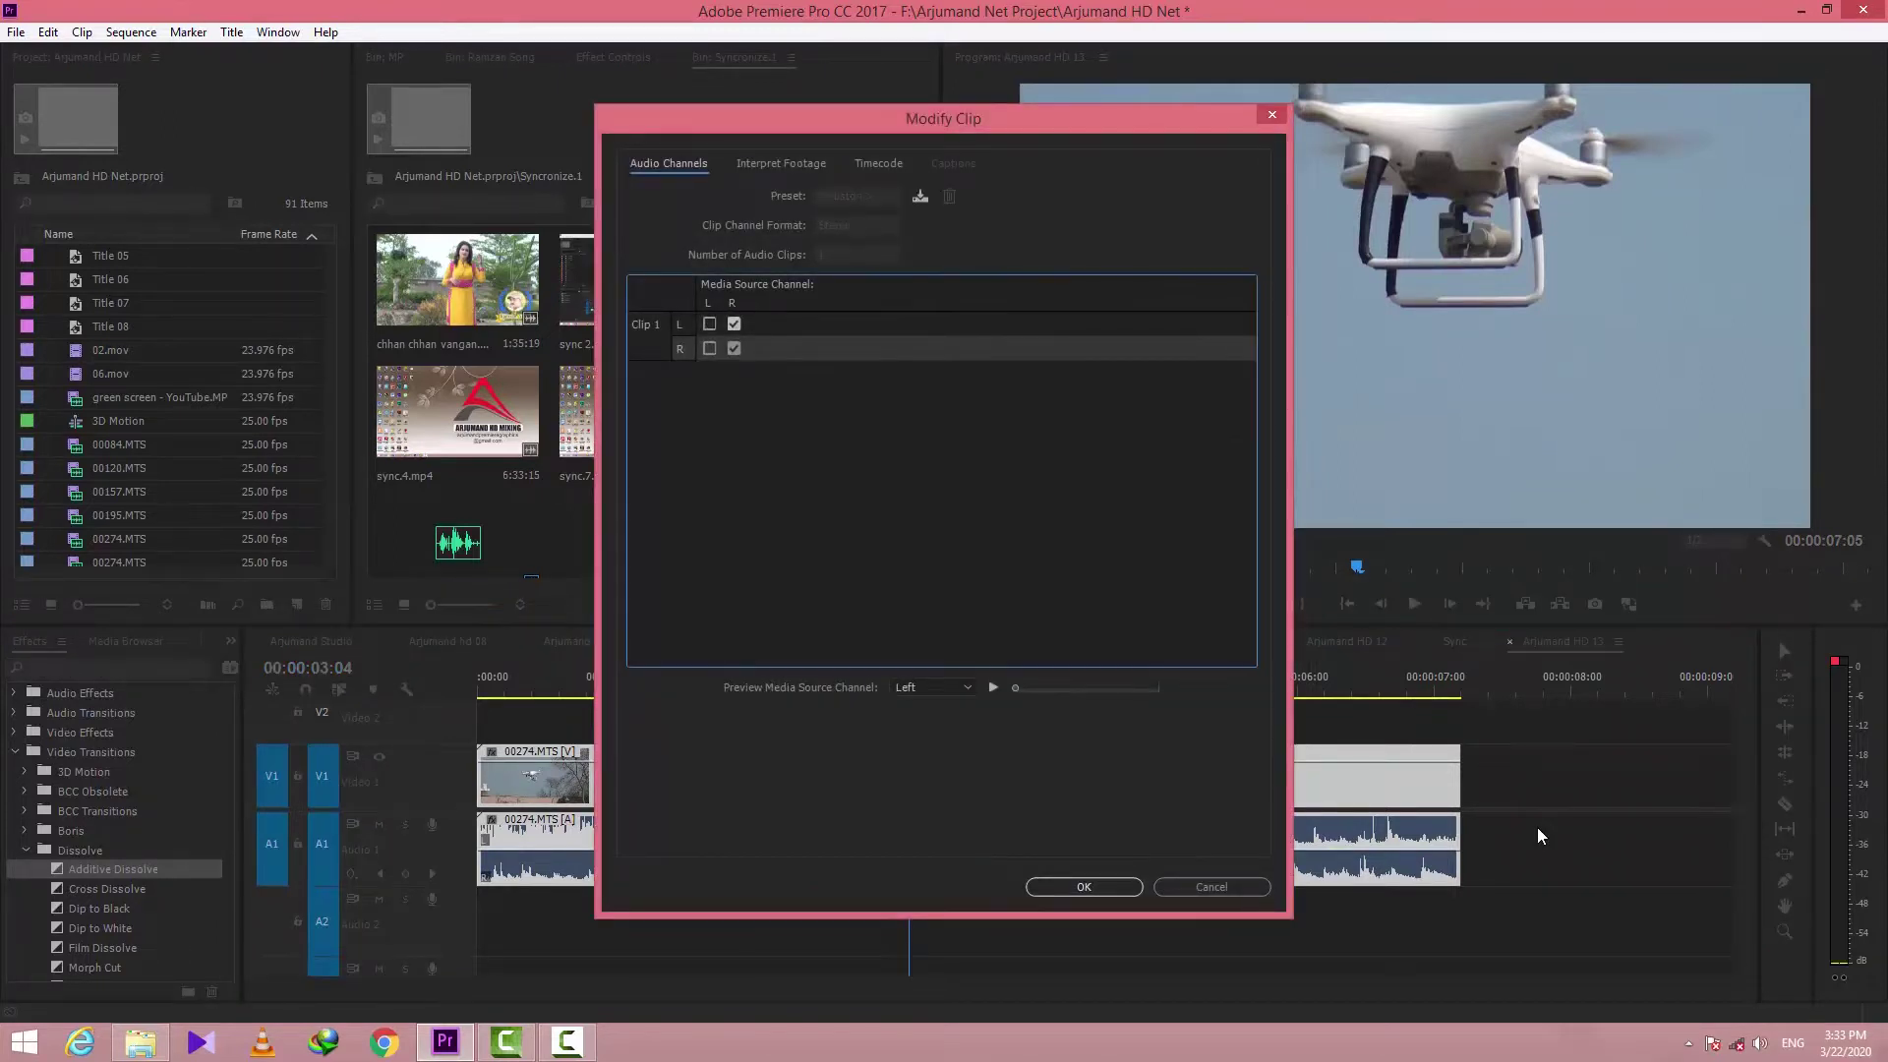
click(1084, 886)
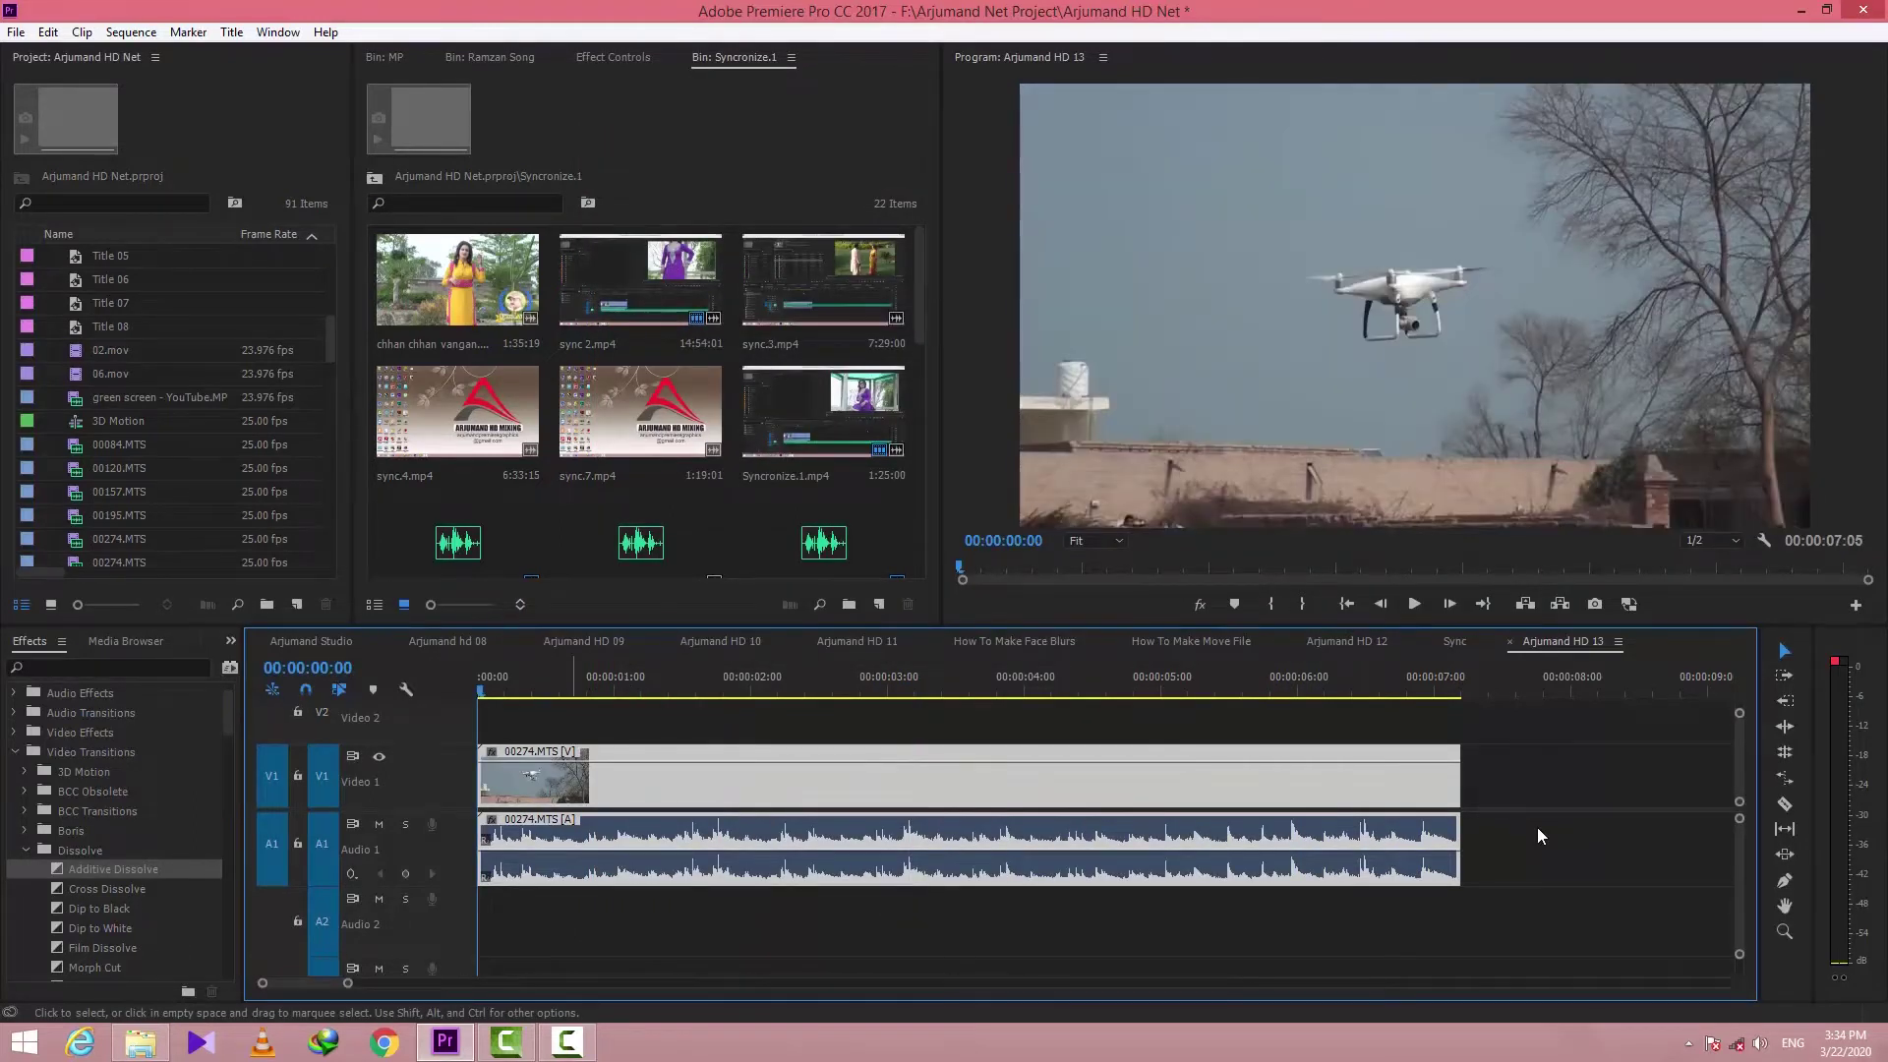
key(space)
Try to synchronize the full 00157.MTS clip with the Chhan Chhan Chhanke Wangan song by audio on track channel 1
right_click(630, 811)
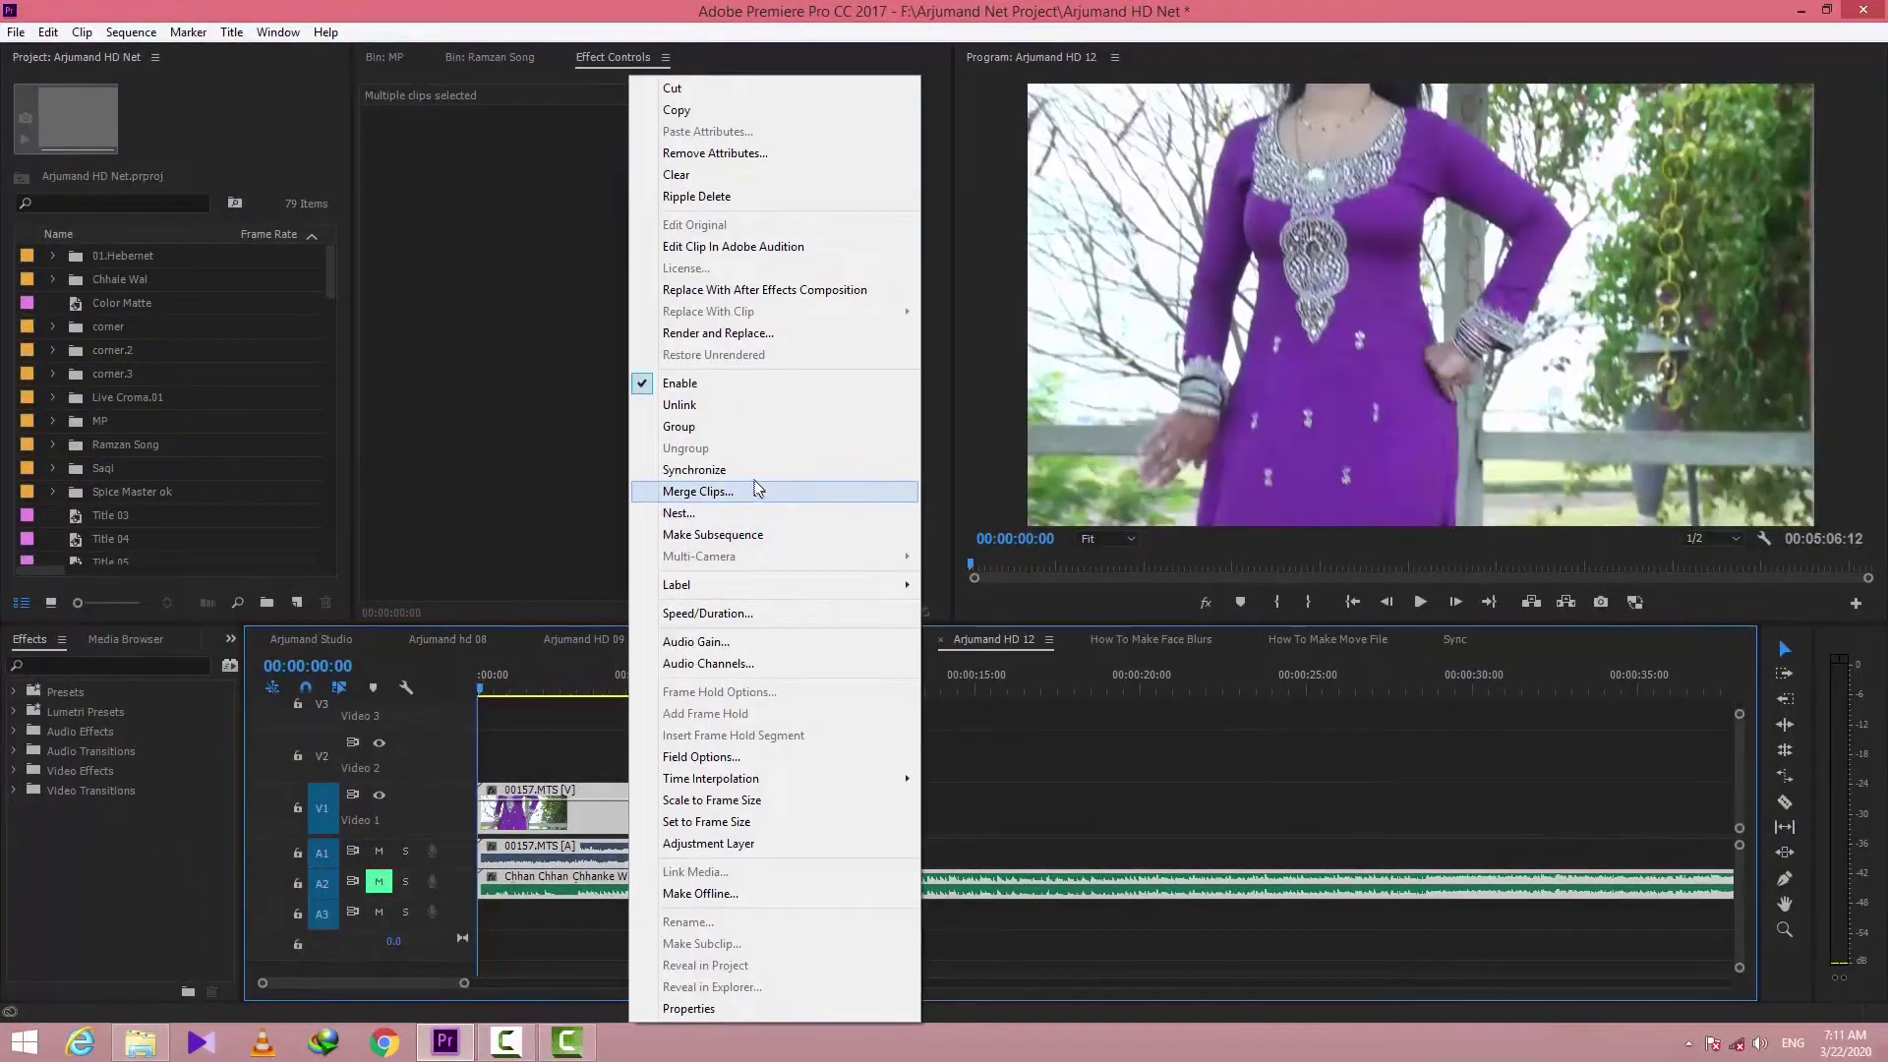
click(754, 472)
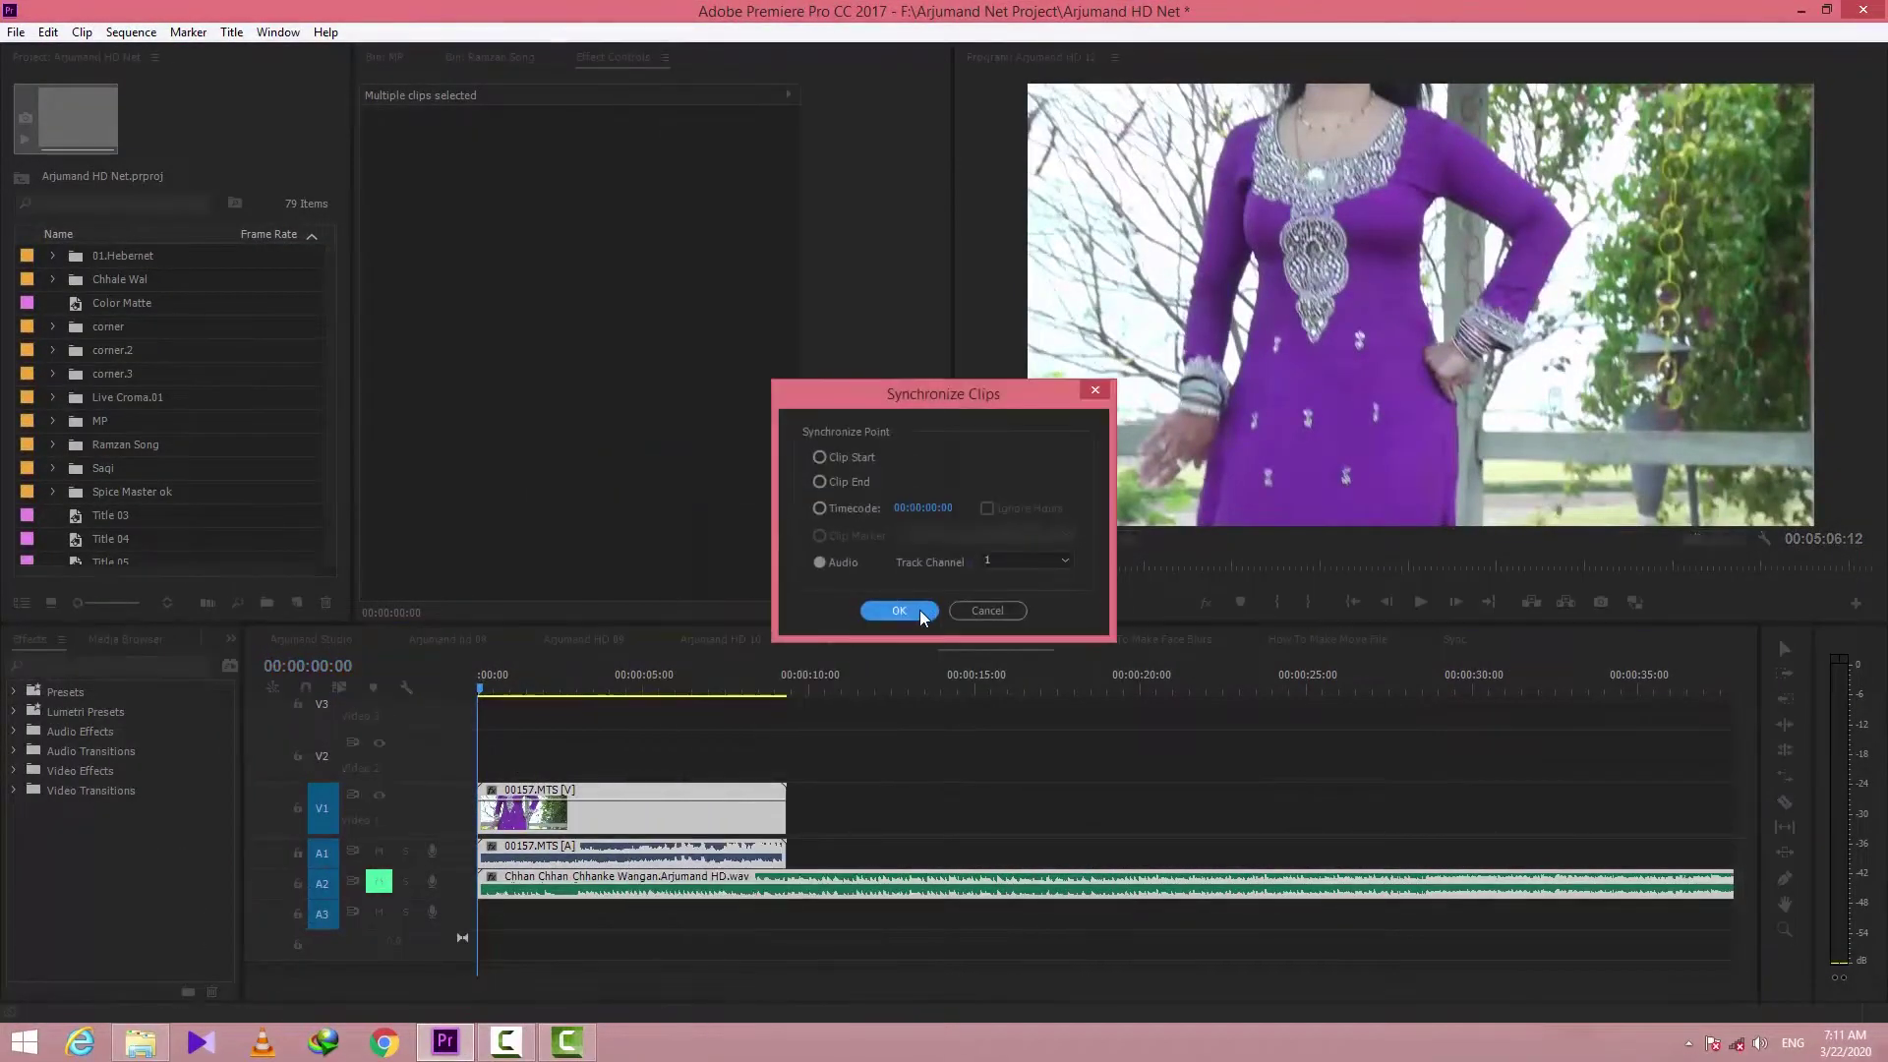
click(840, 564)
click(915, 611)
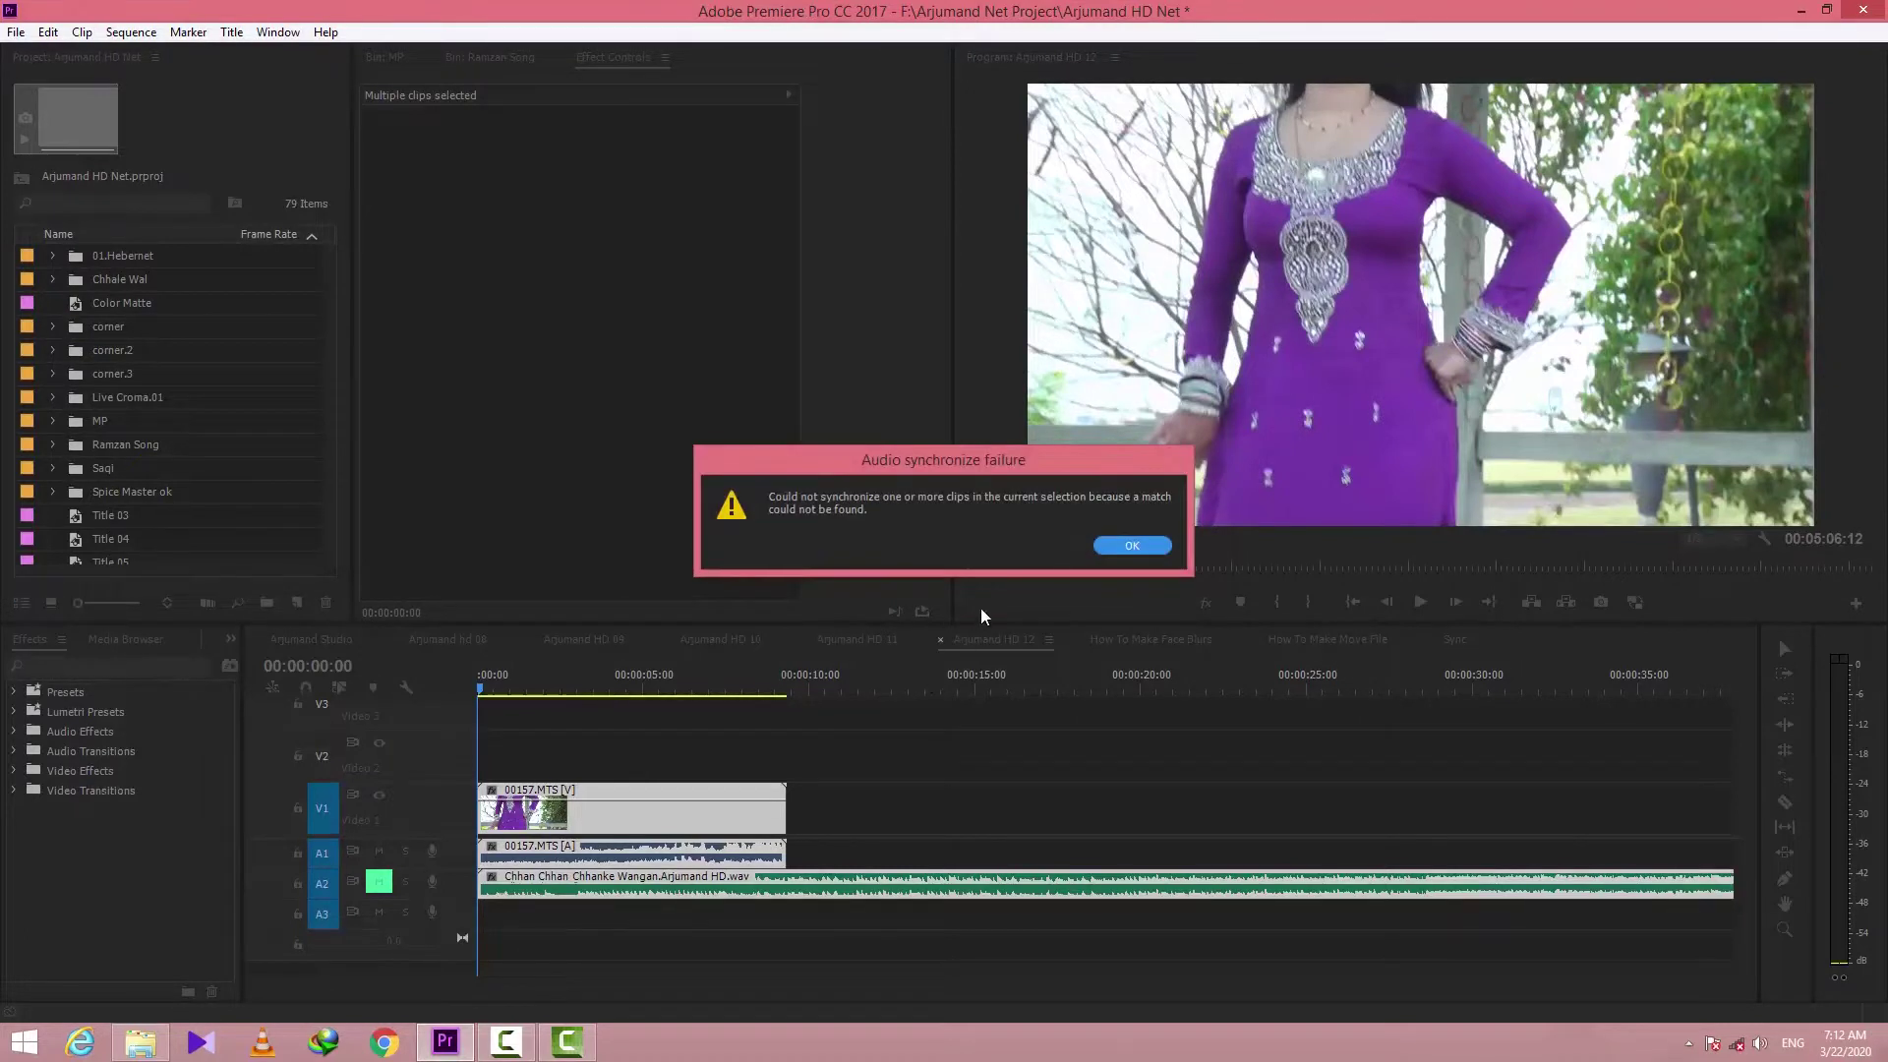
click(1103, 545)
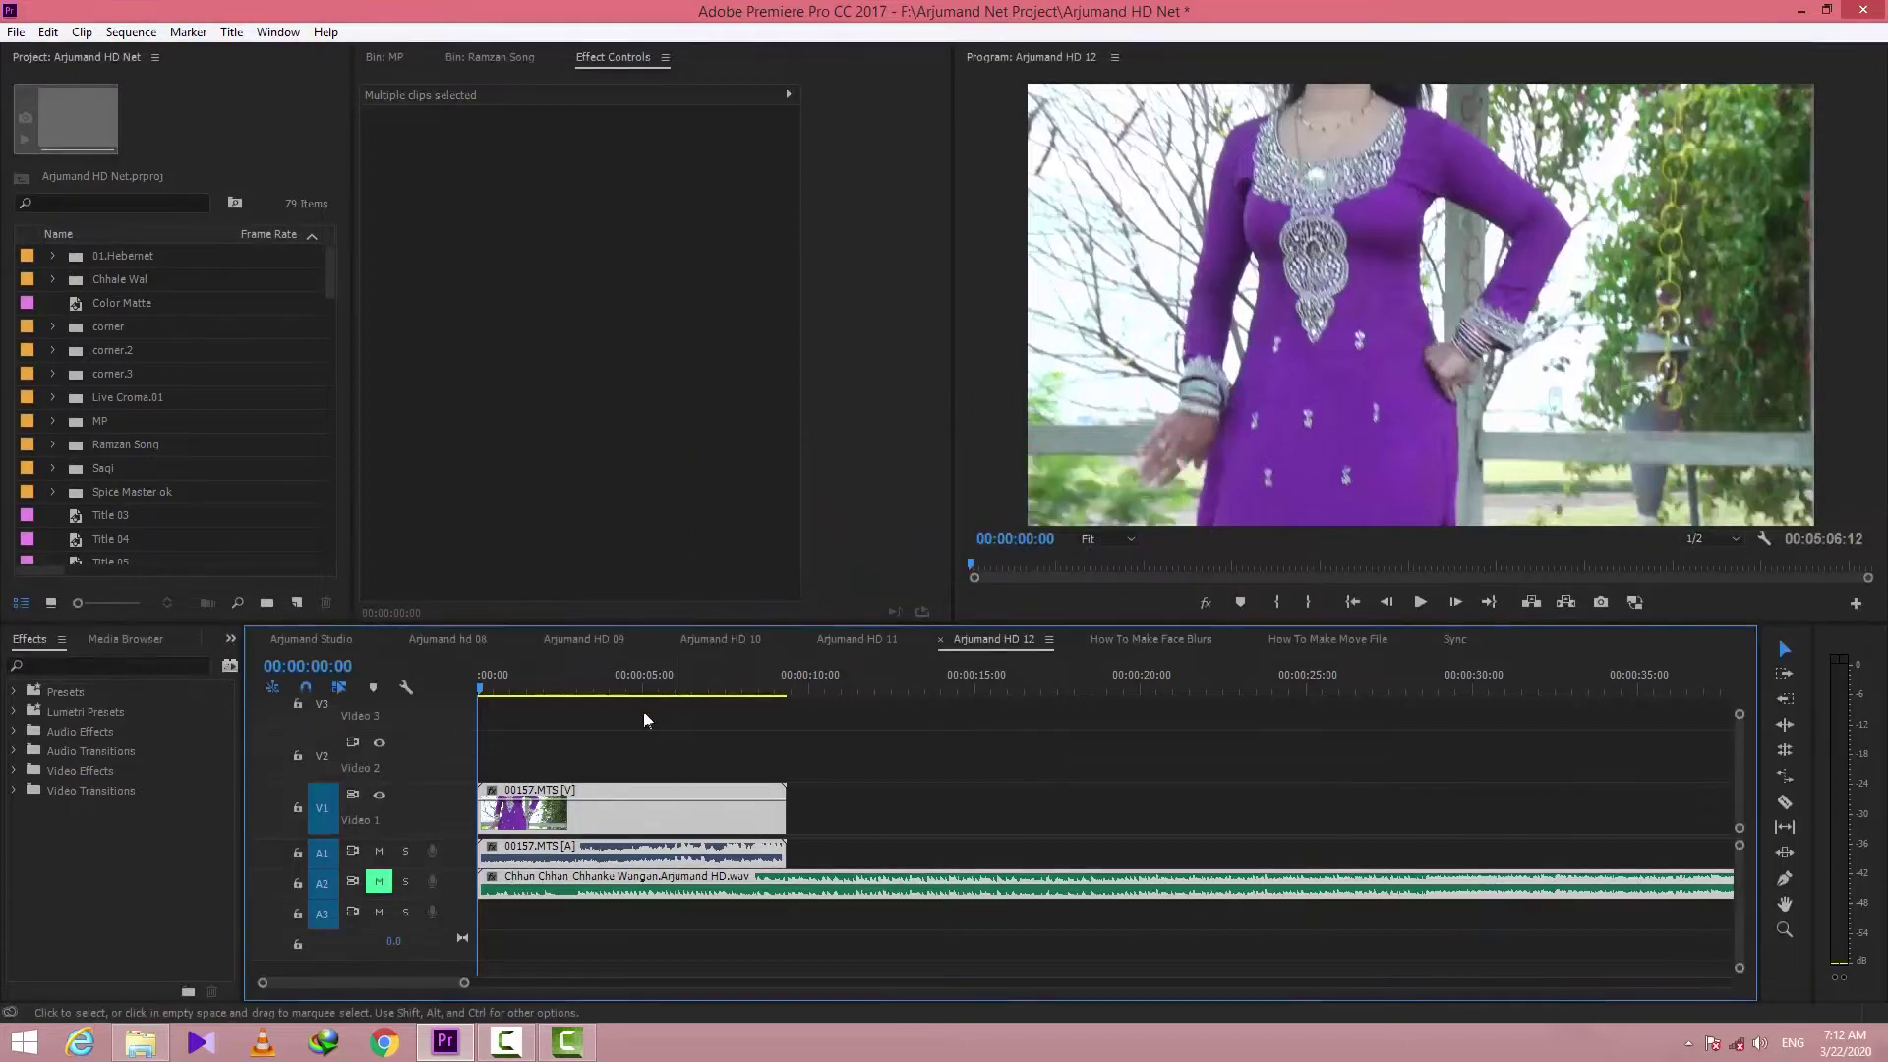
click(736, 745)
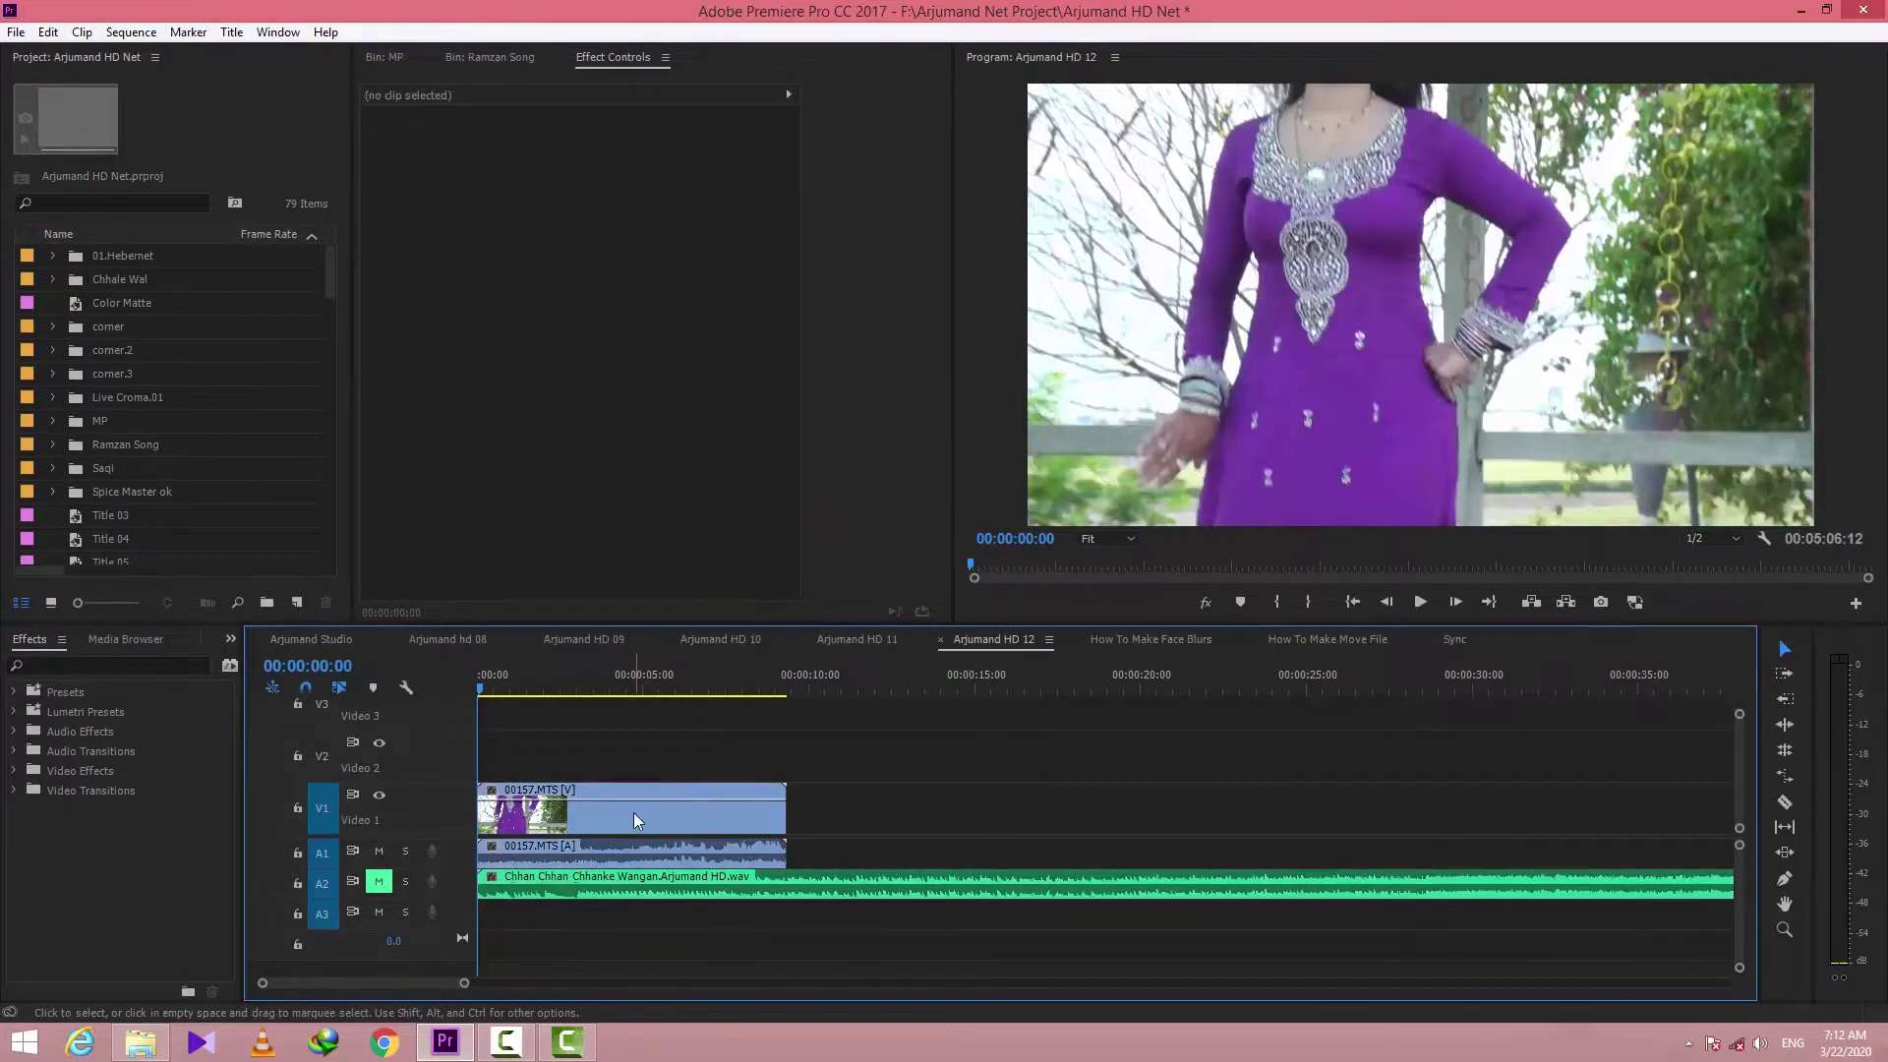
Play through the 00157.MTS clip, split it at 00:00:05:10 and delete the part after the cut
click(633, 812)
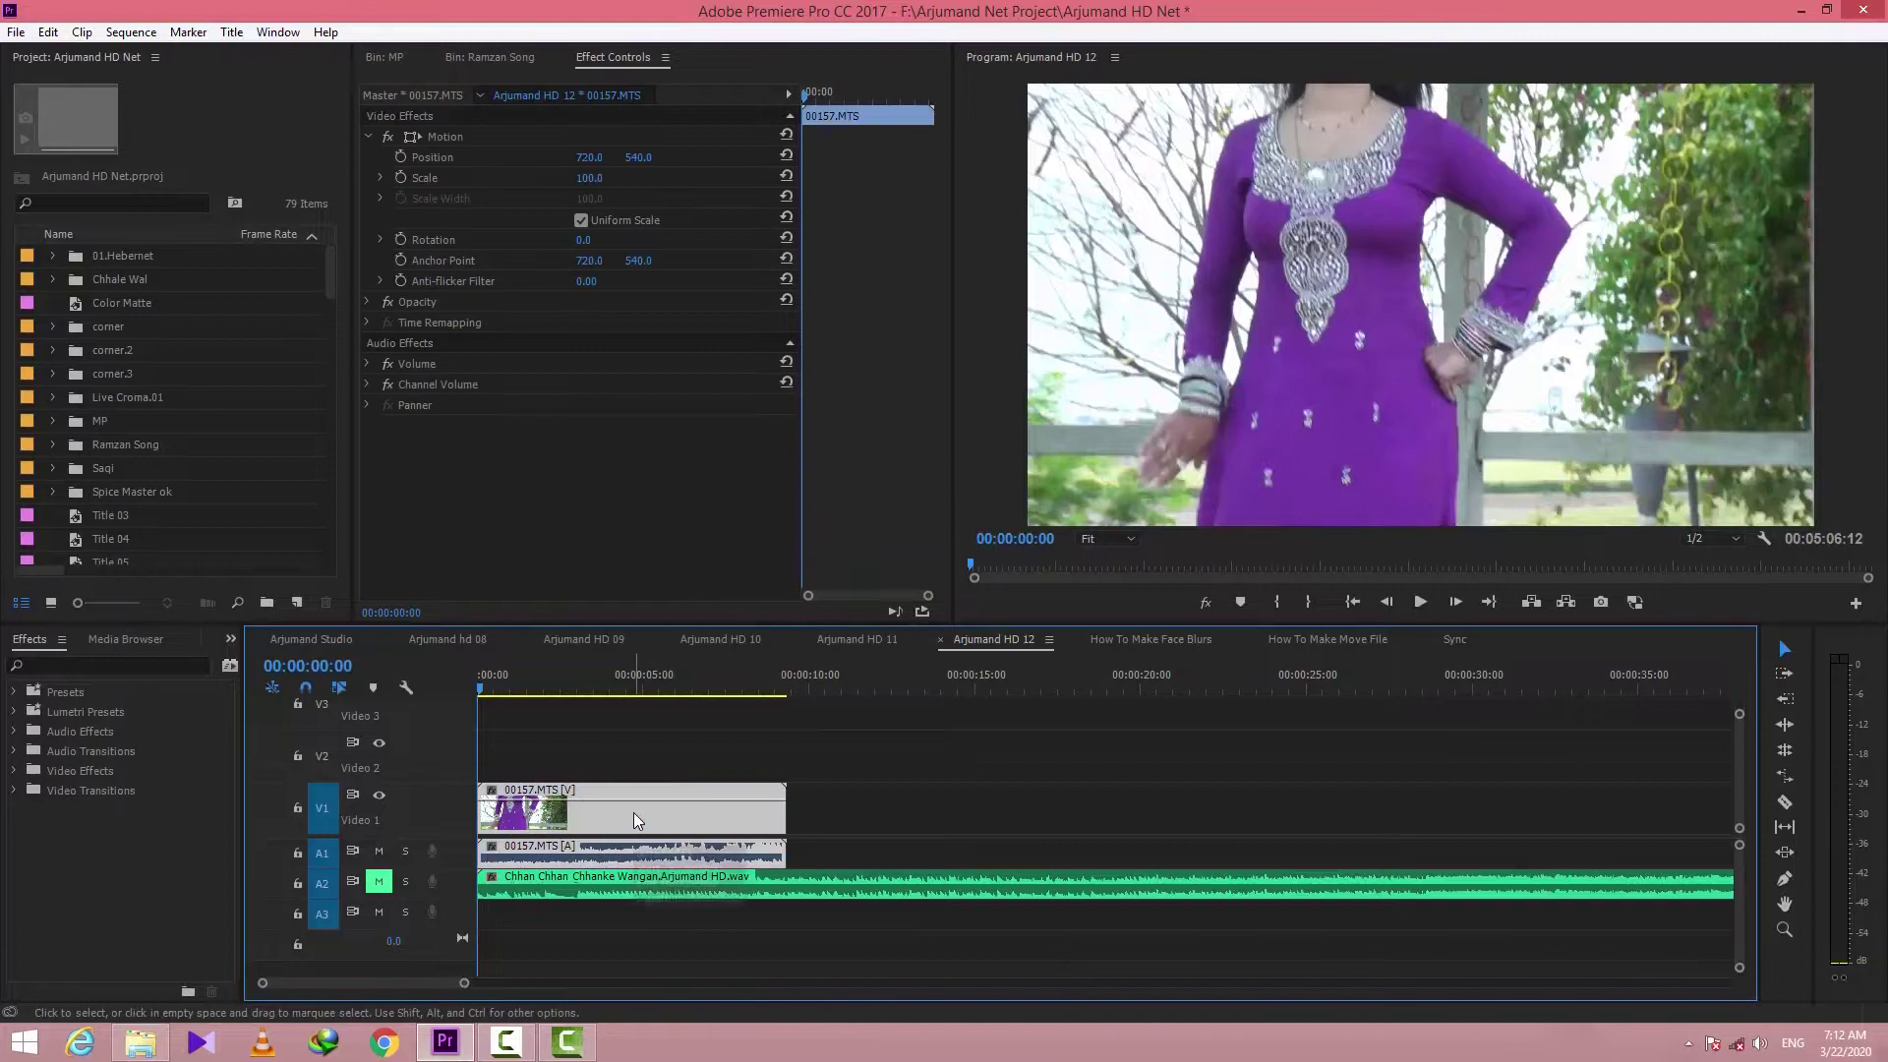
key(space)
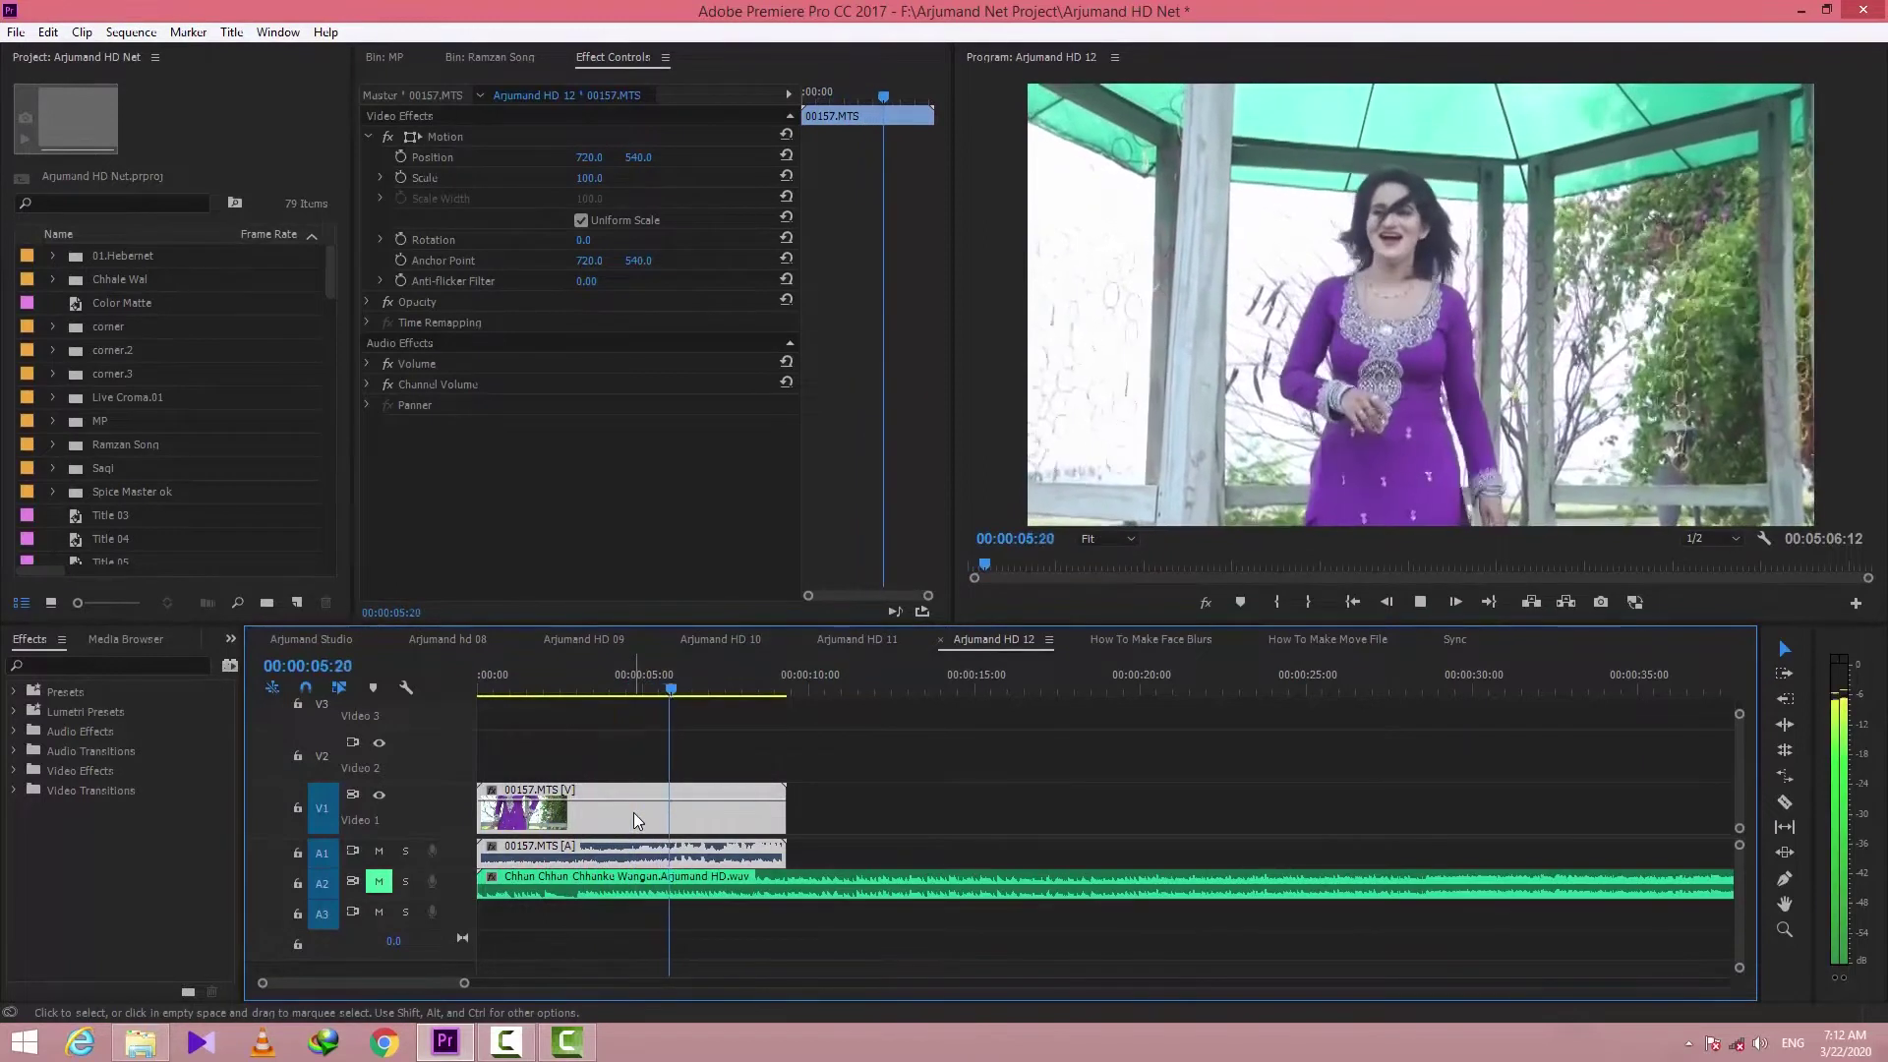
key(space)
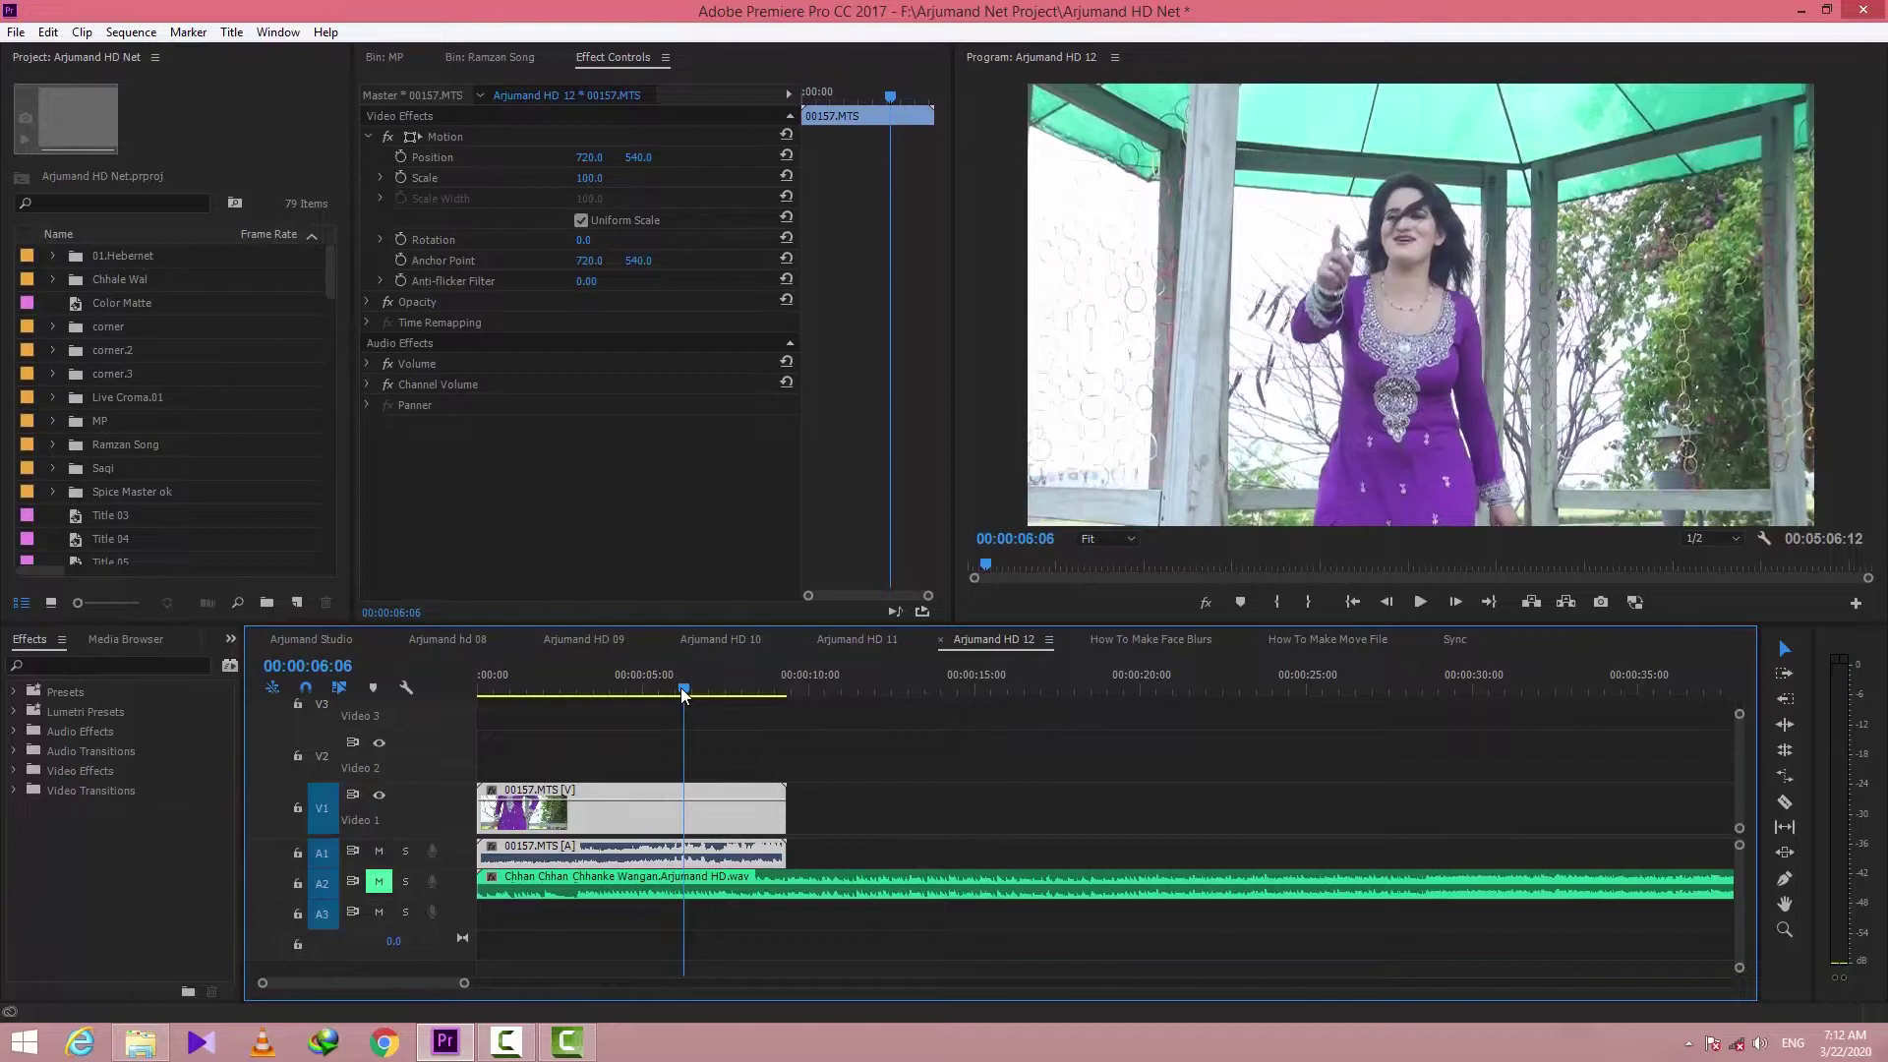
mouse_move(685, 695)
mouse_down()
mouse_move(631, 694)
mouse_move(656, 694)
mouse_up()
key(c)
click(658, 816)
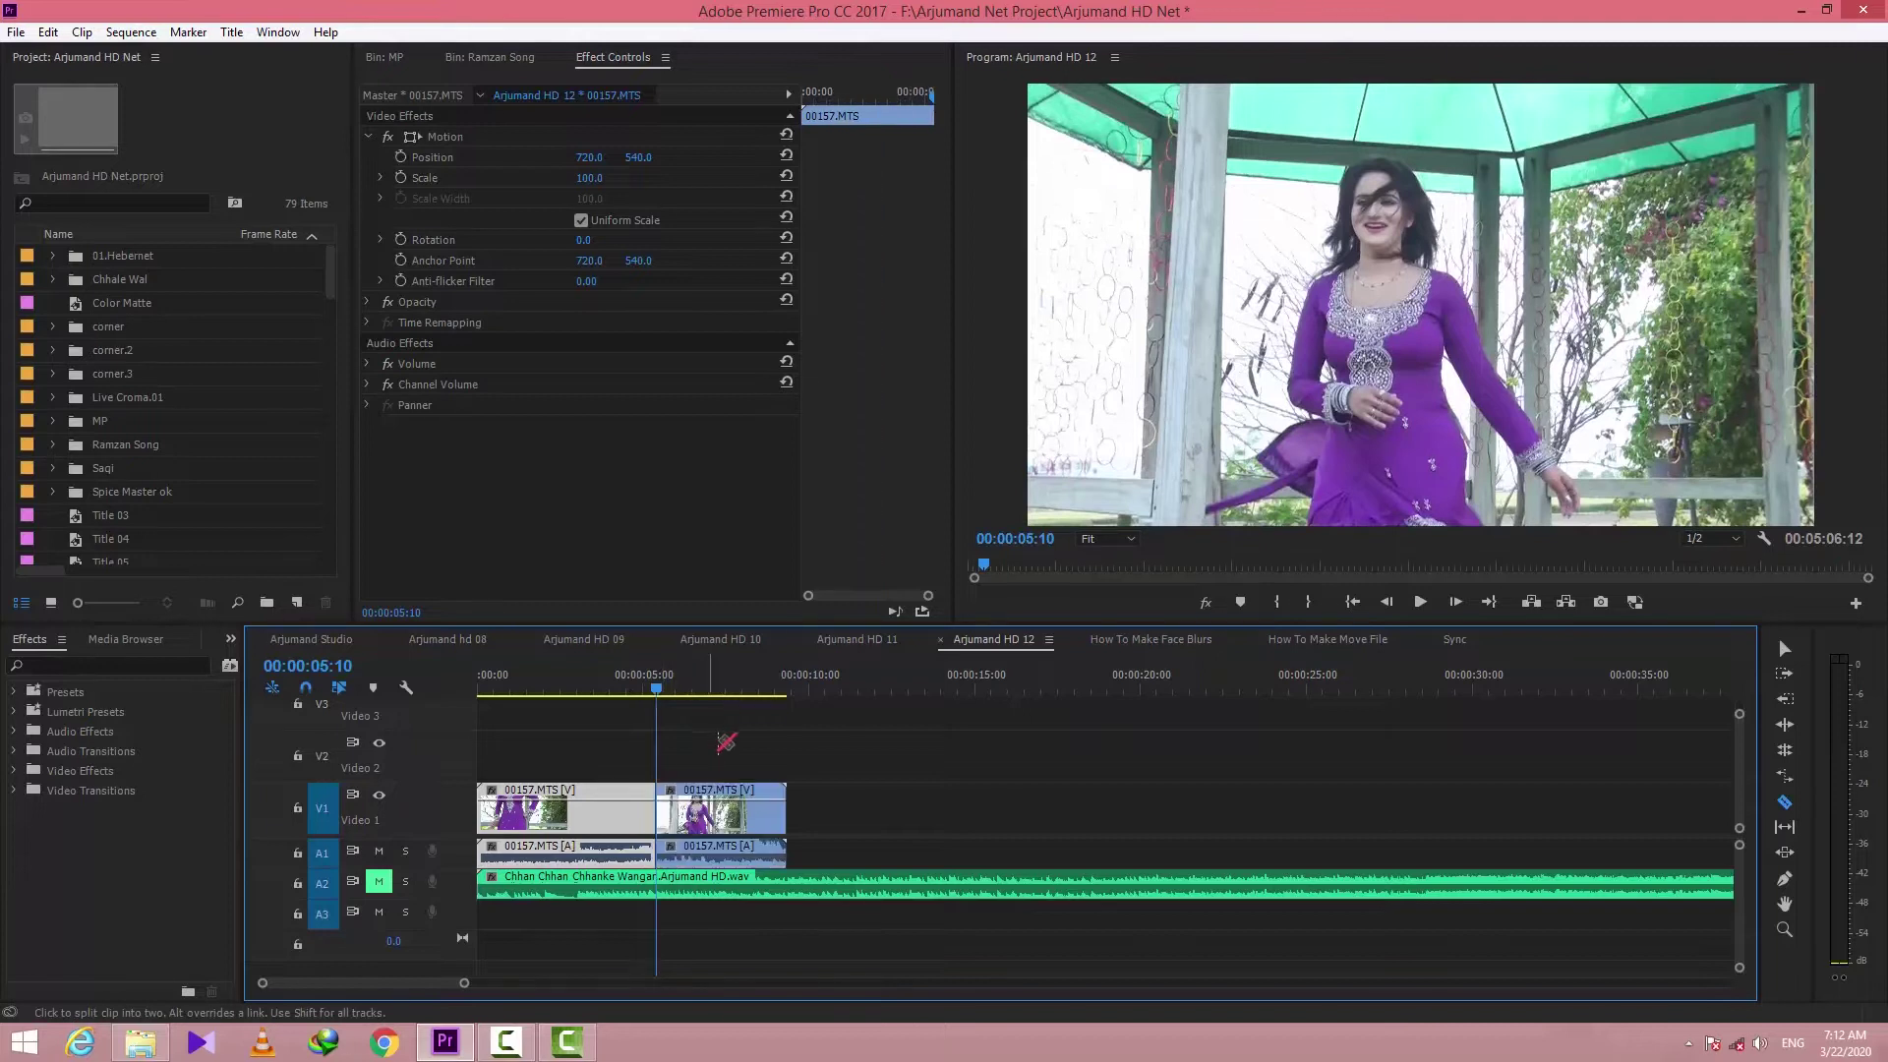
key(v)
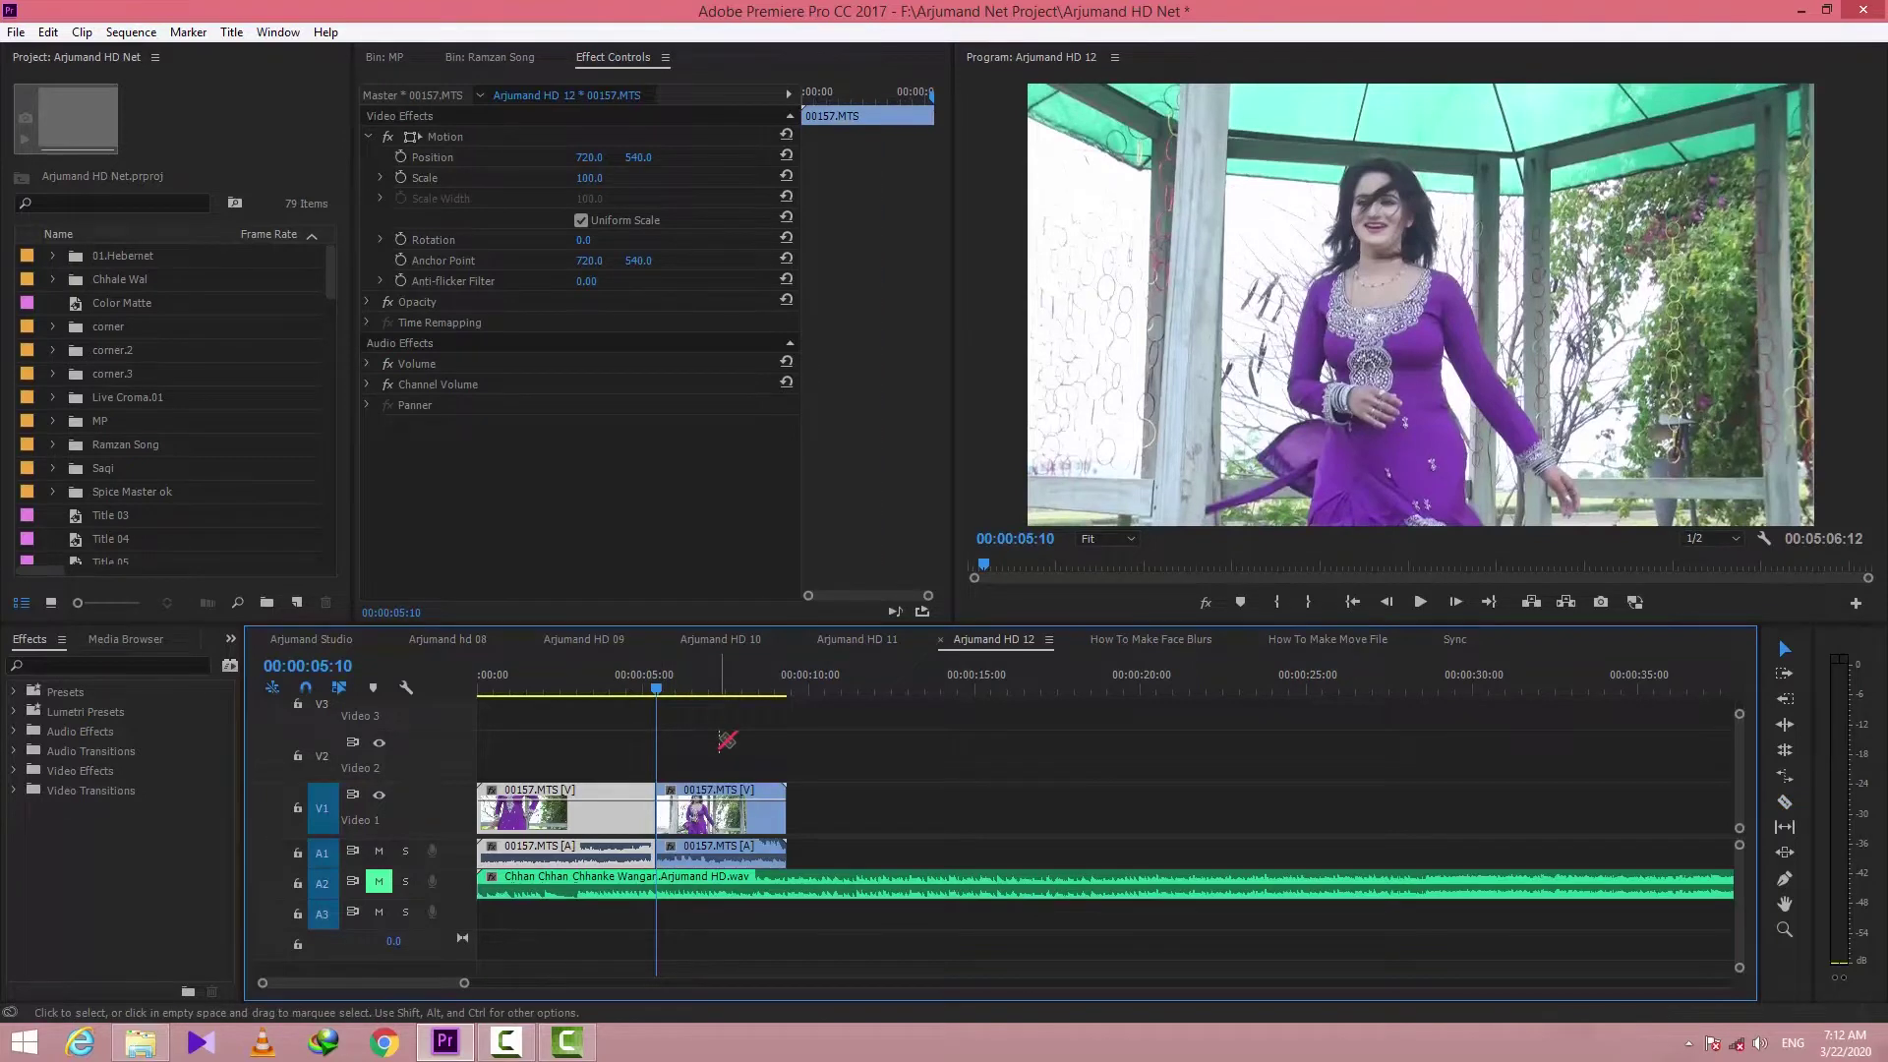
click(736, 821)
key(Delete)
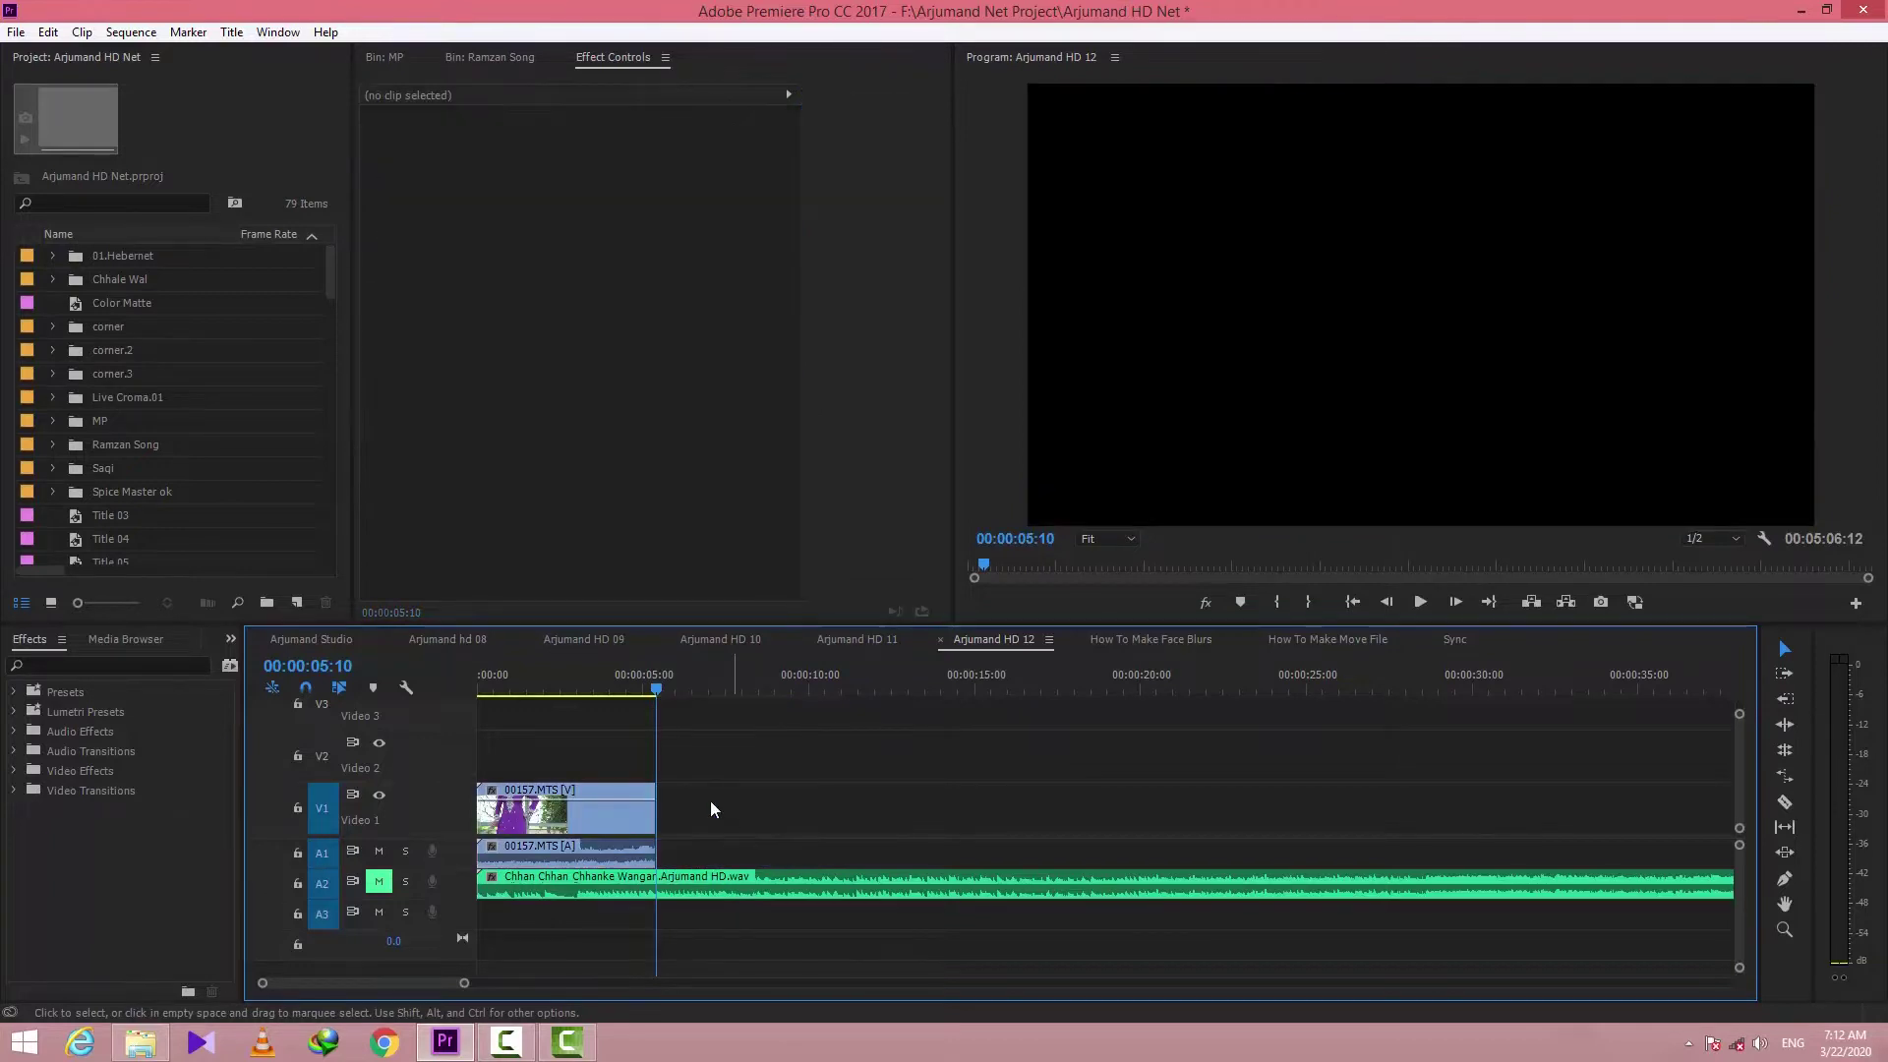
Select all clips and try again to synchronize the shortened 00157.MTS clip with the song by audio on track channel 1
click(524, 674)
key(ctrl+a)
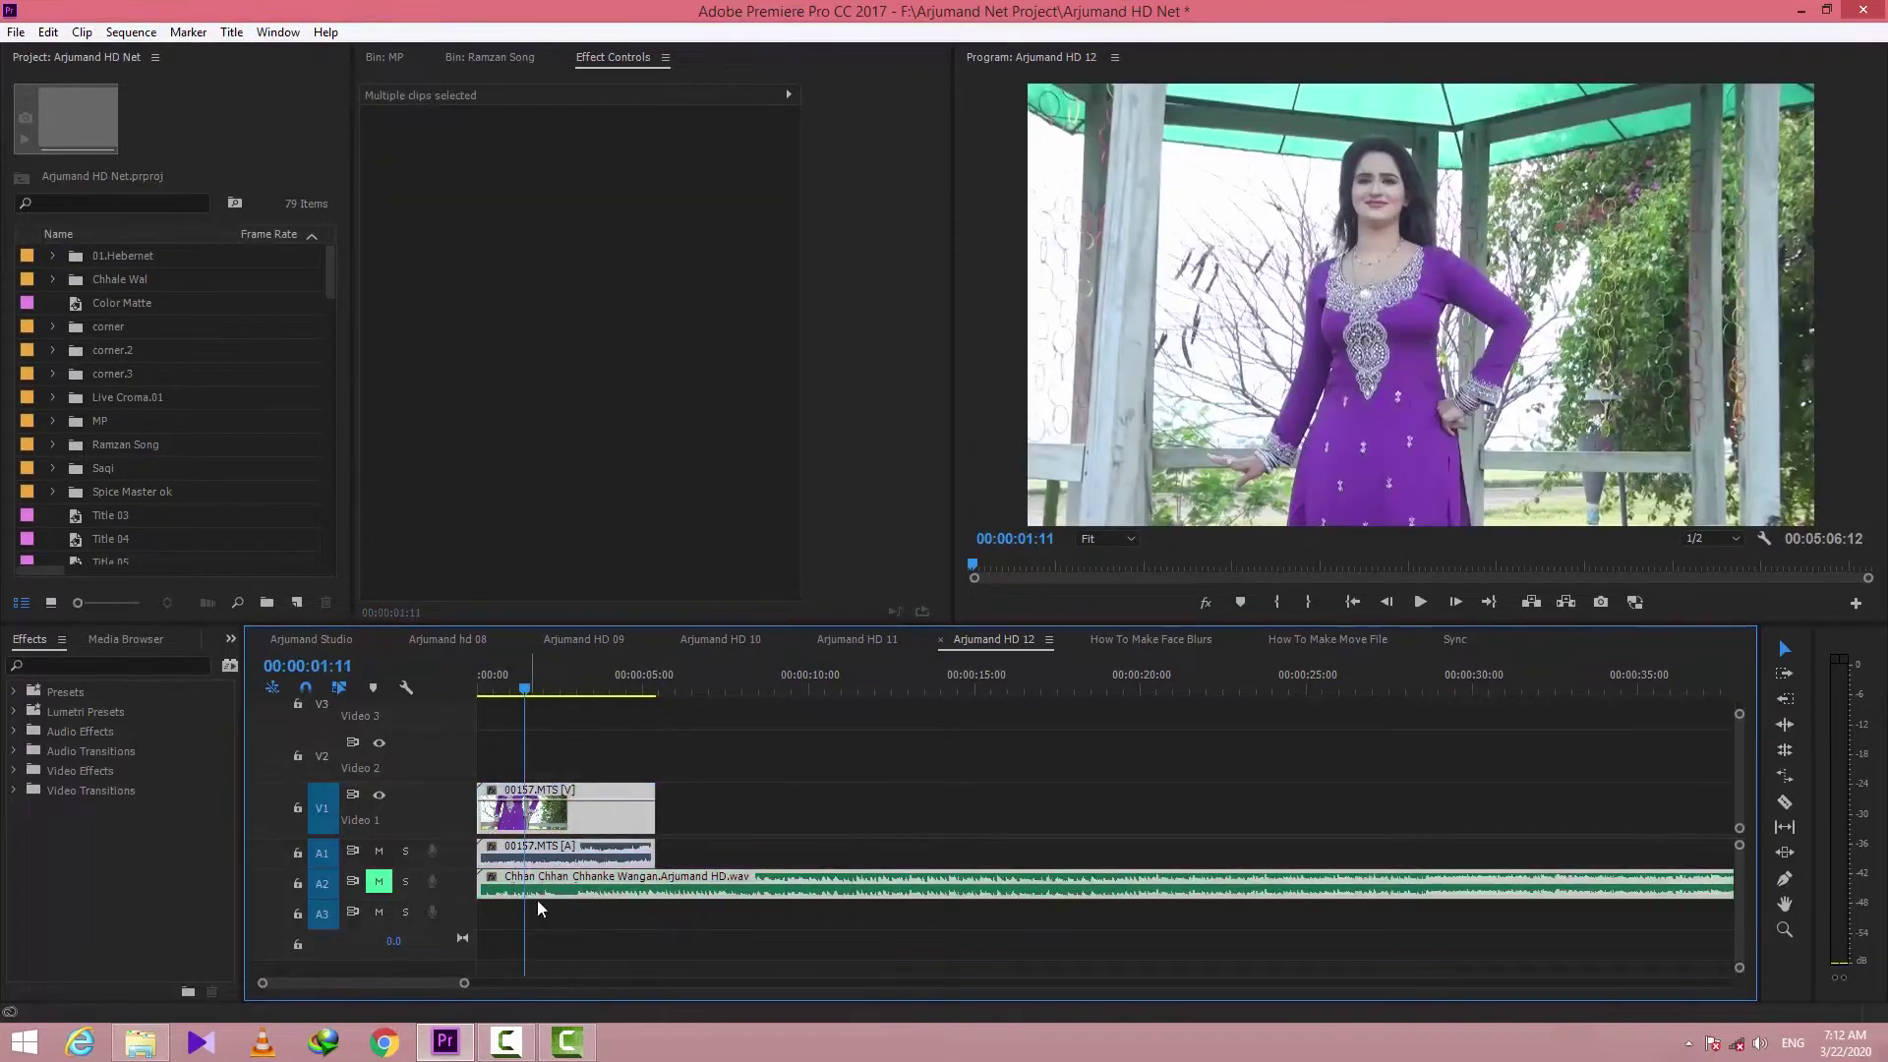
right_click(576, 804)
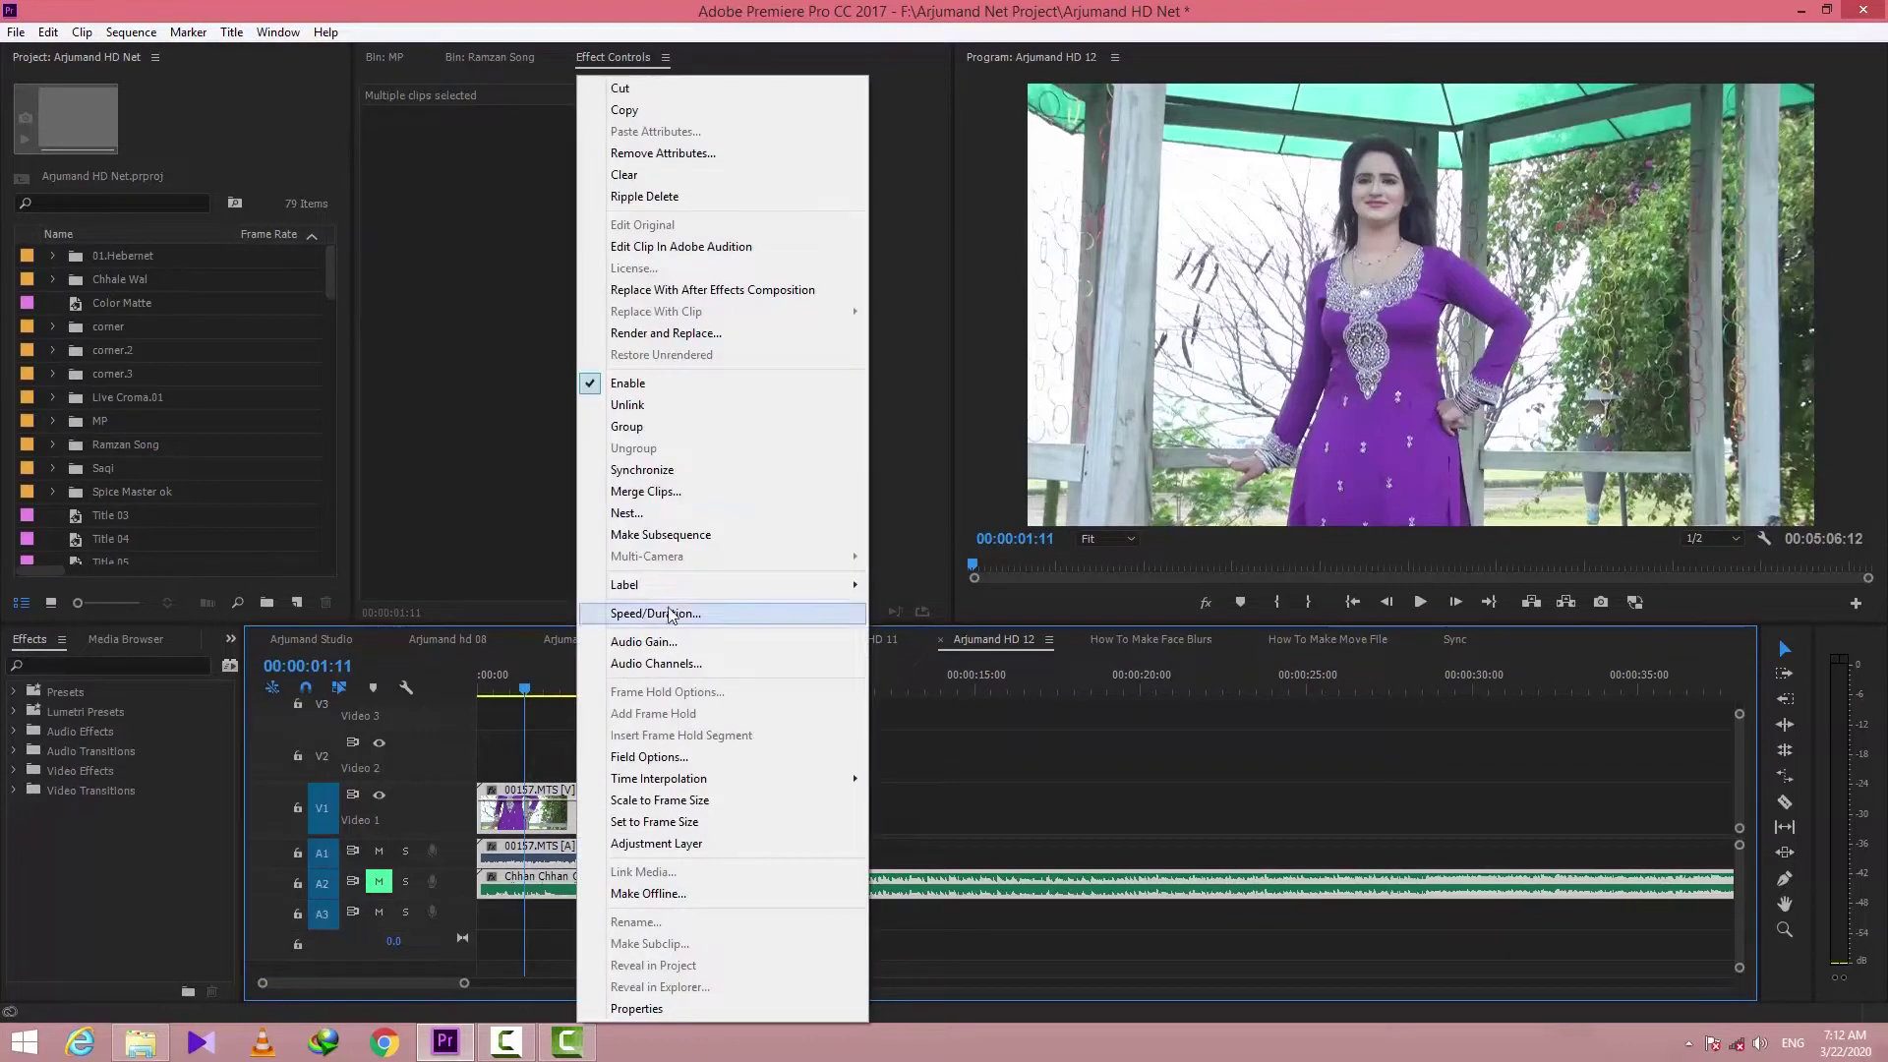
click(661, 469)
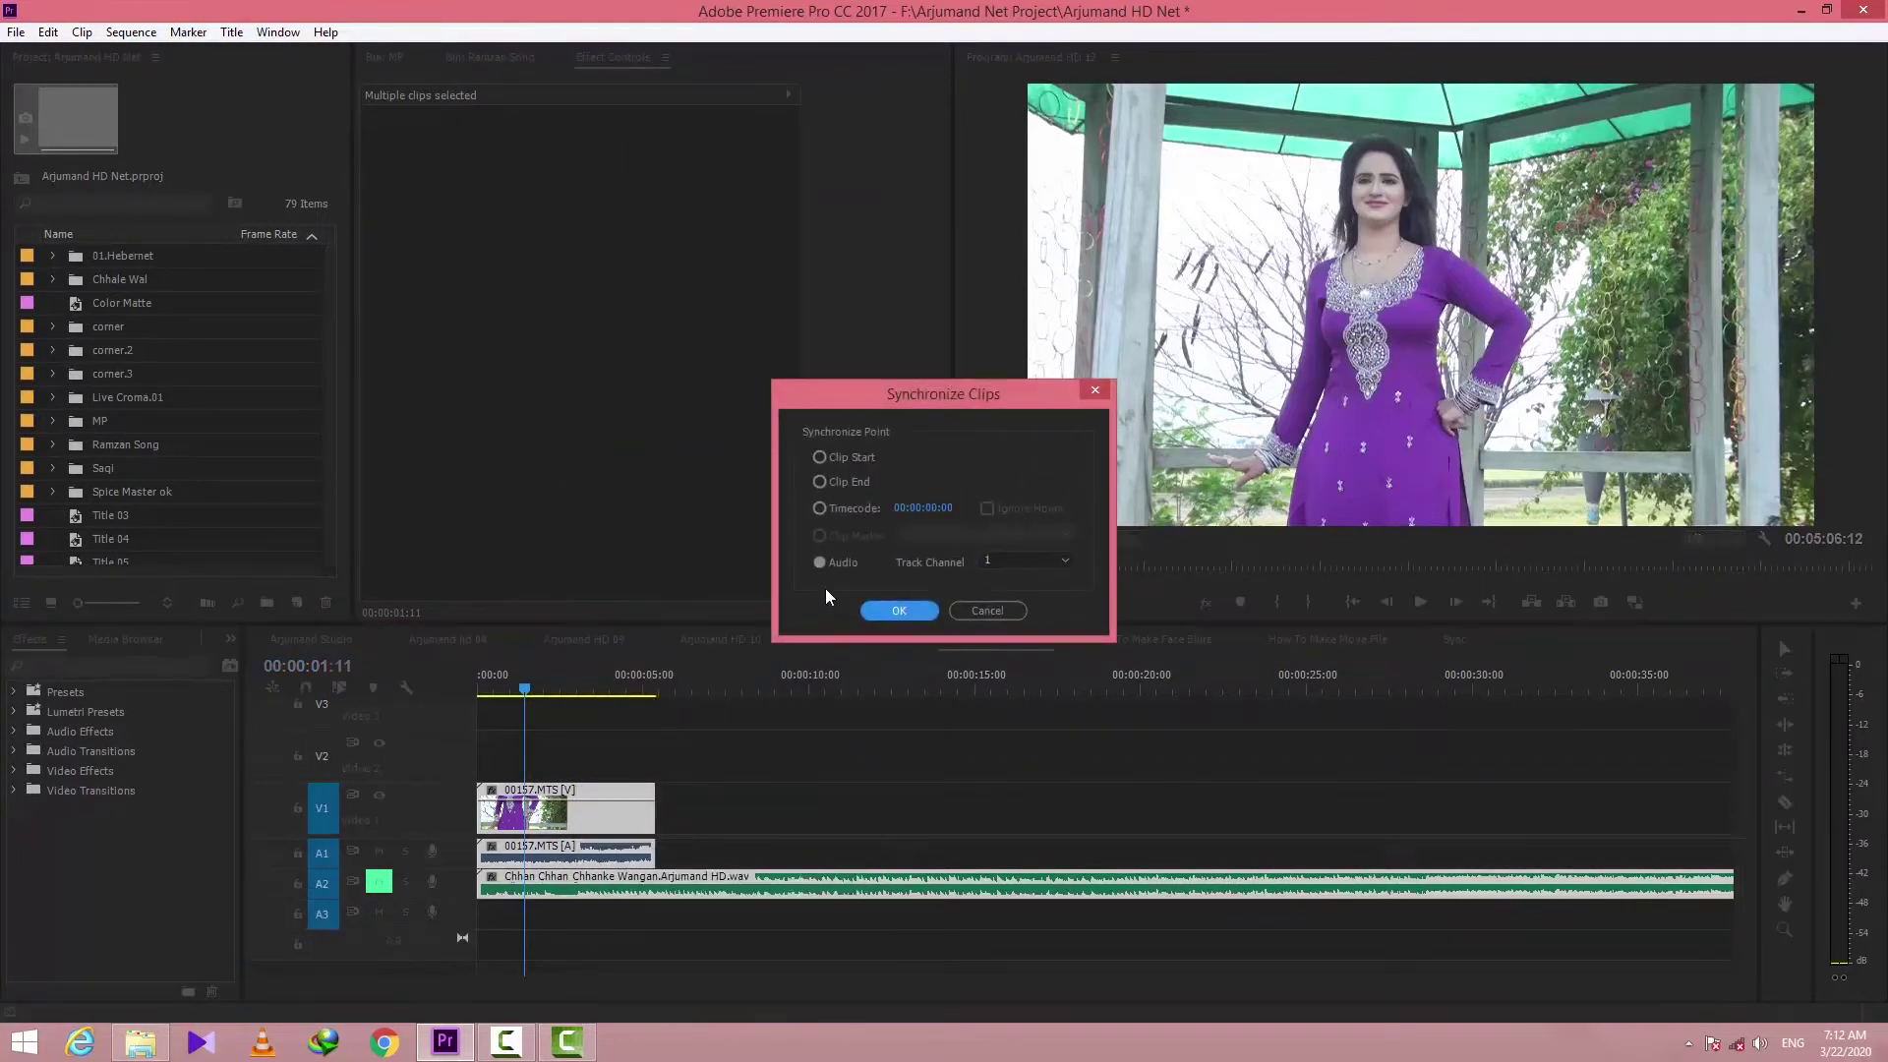
click(905, 611)
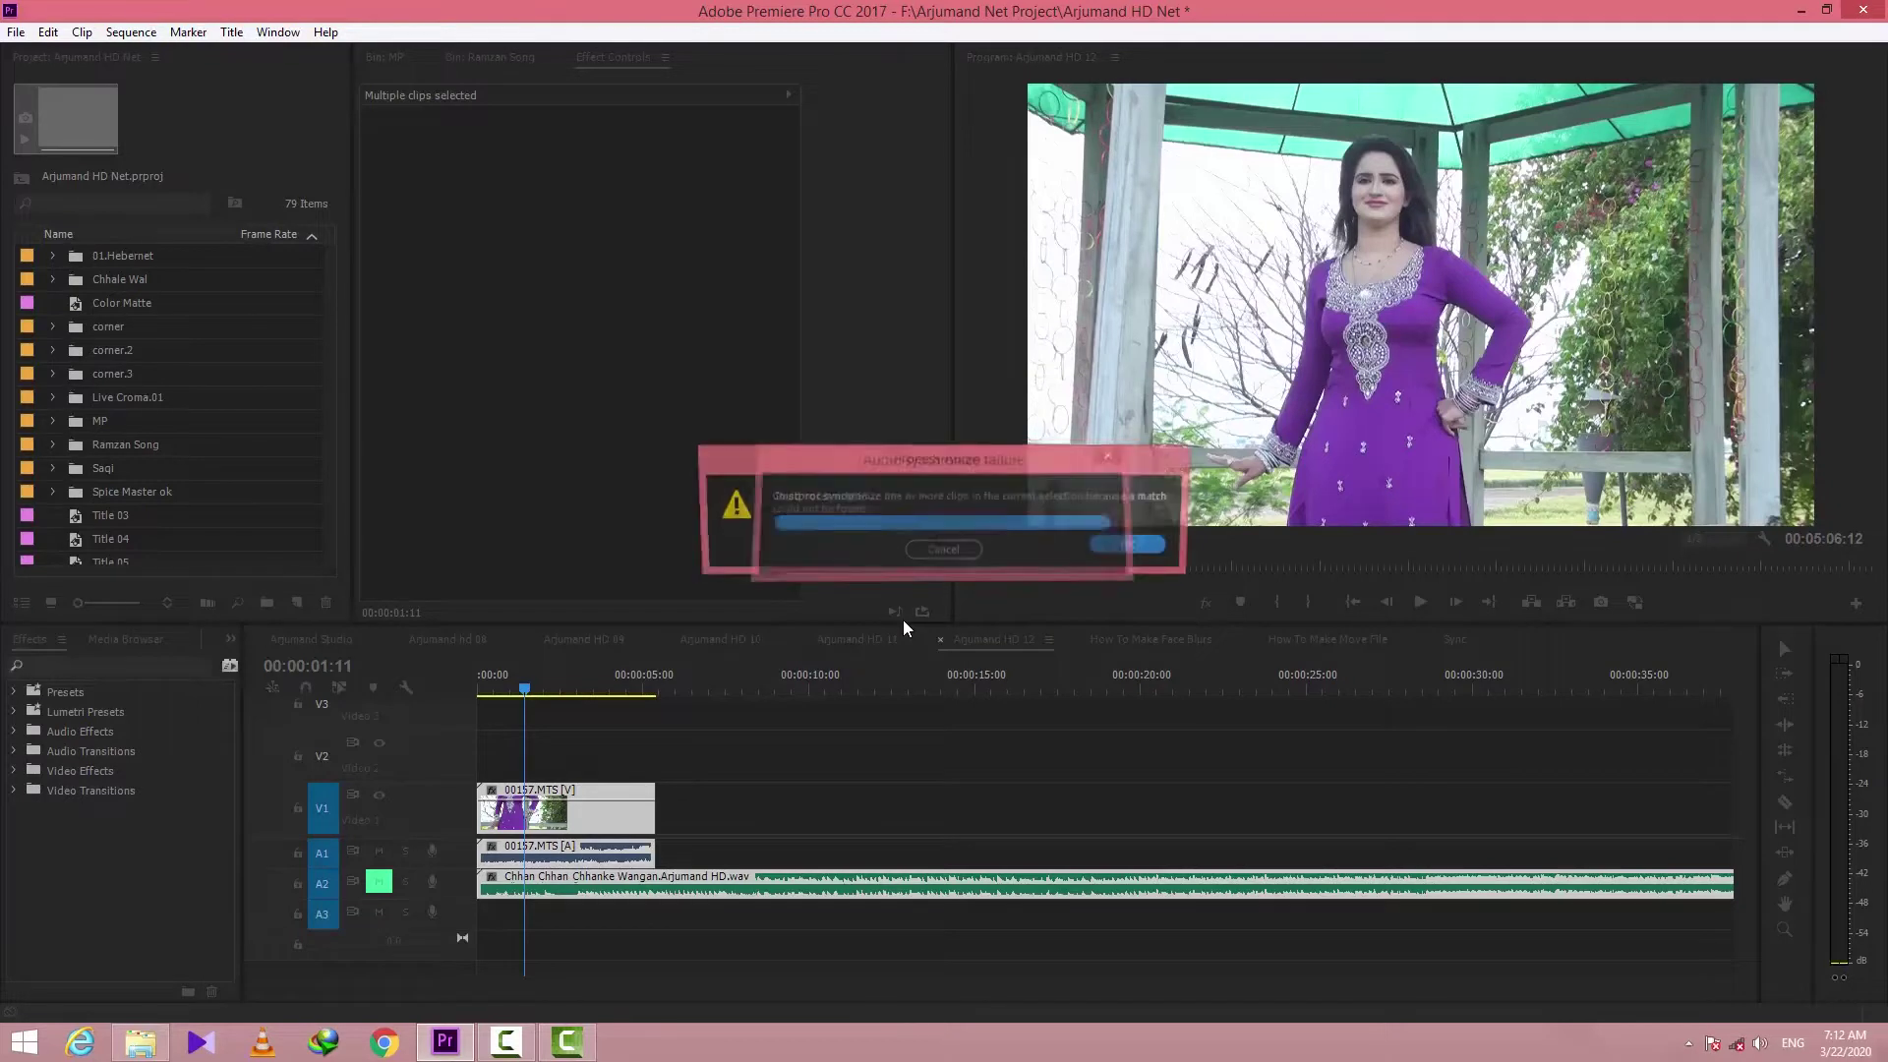
click(1112, 547)
click(705, 782)
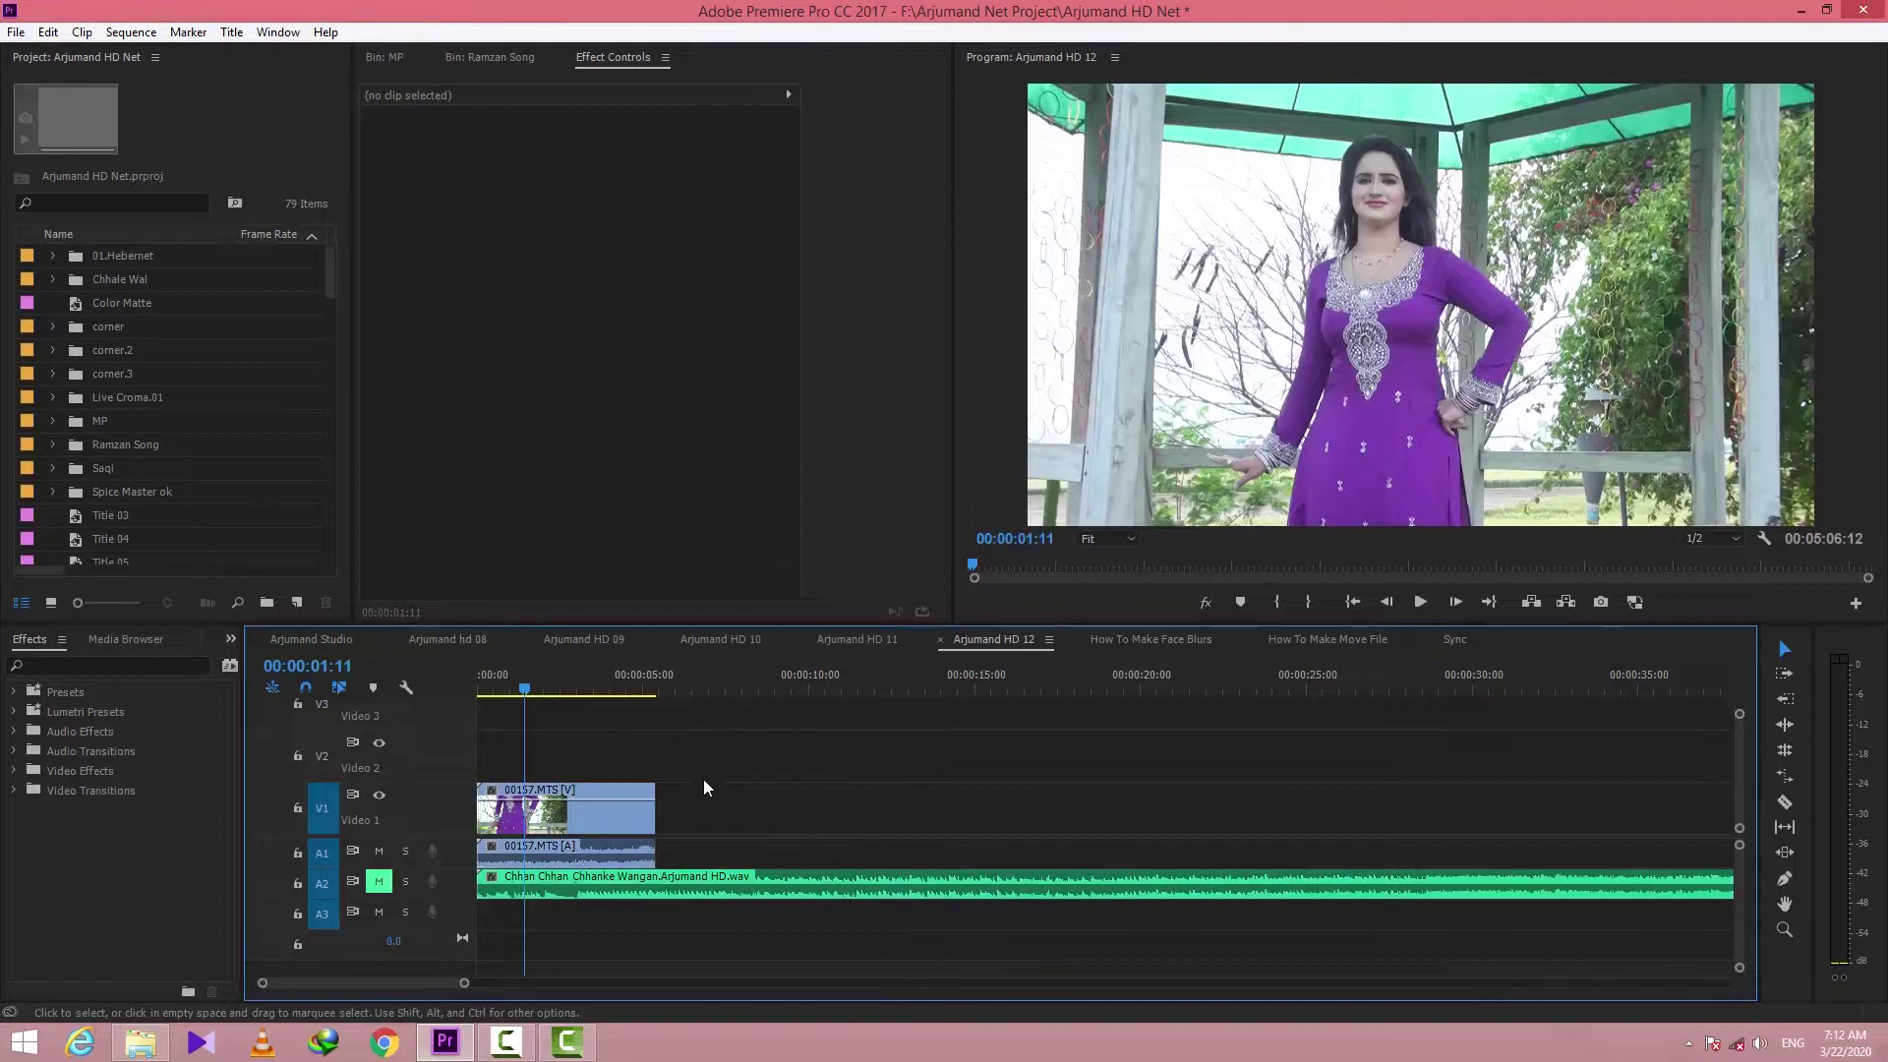
Synchronize the shortened 00157.MTS clip with the song by audio, using Mix Down as the track channel
click(587, 806)
right_click(583, 821)
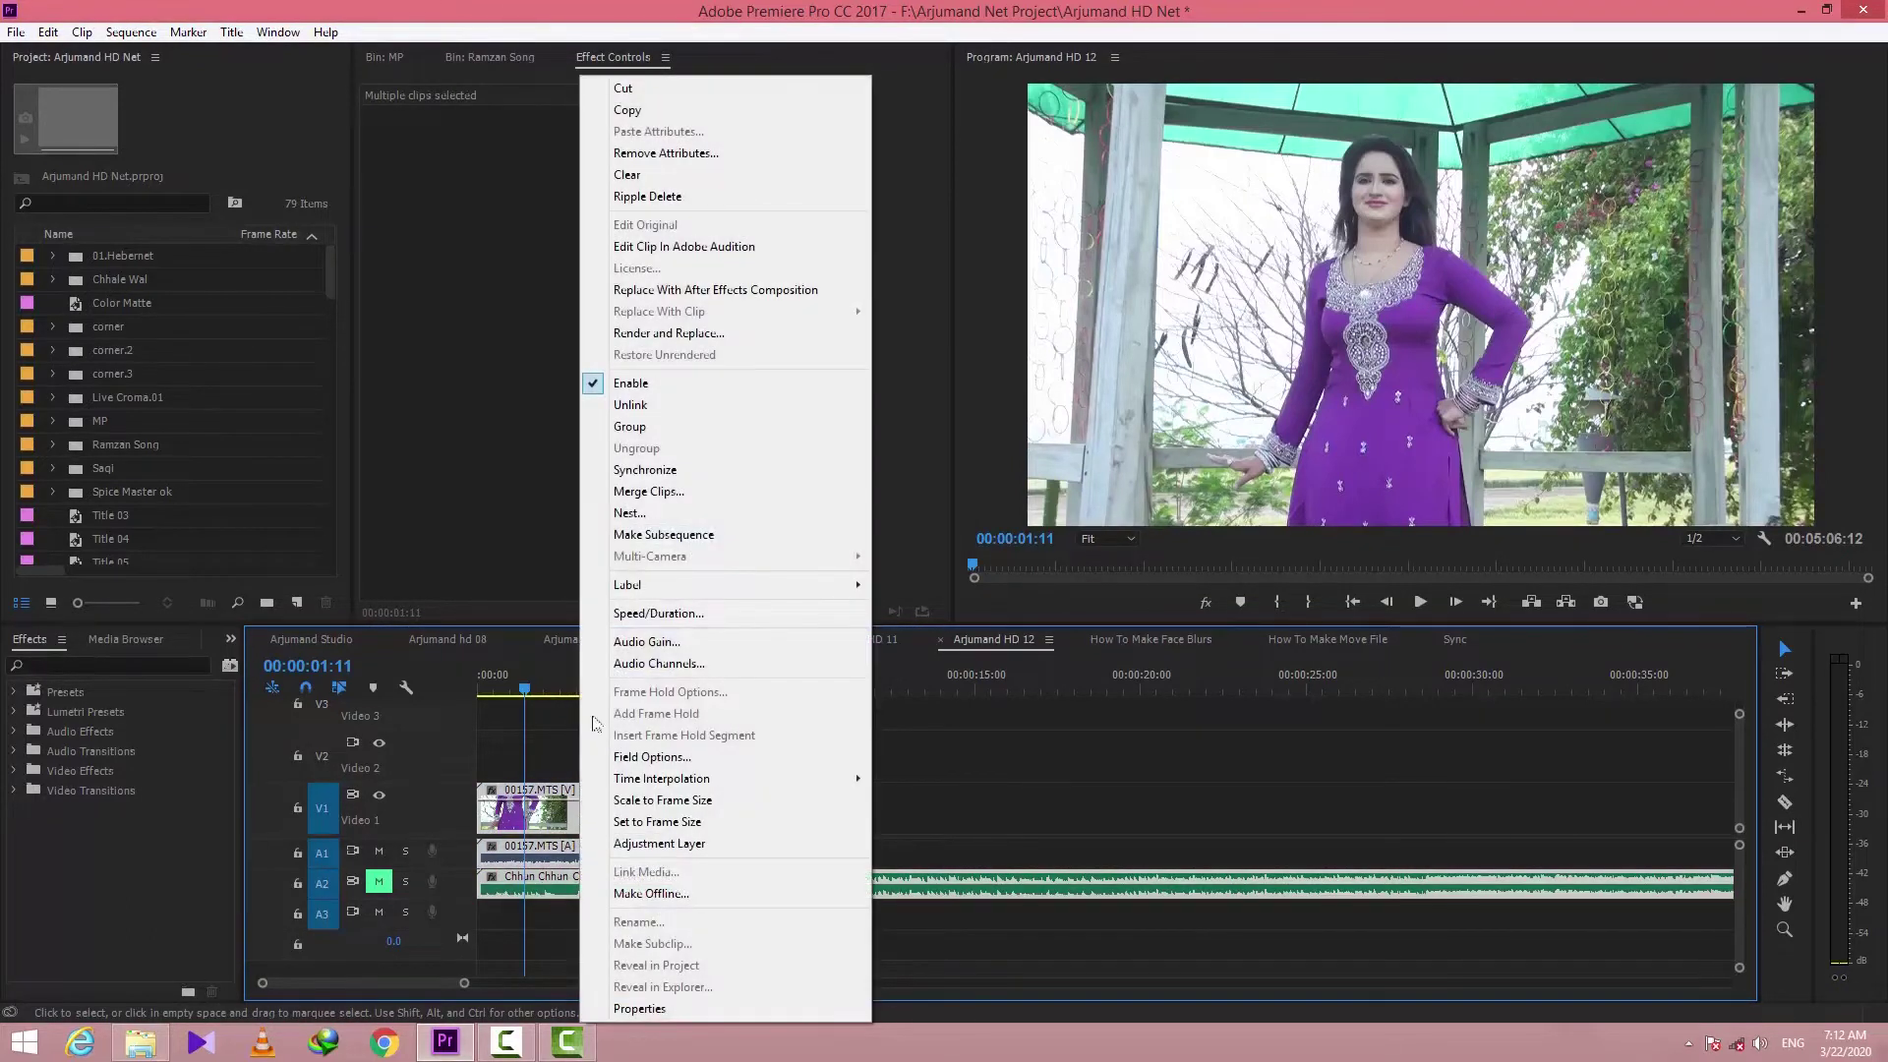
click(675, 472)
click(1050, 562)
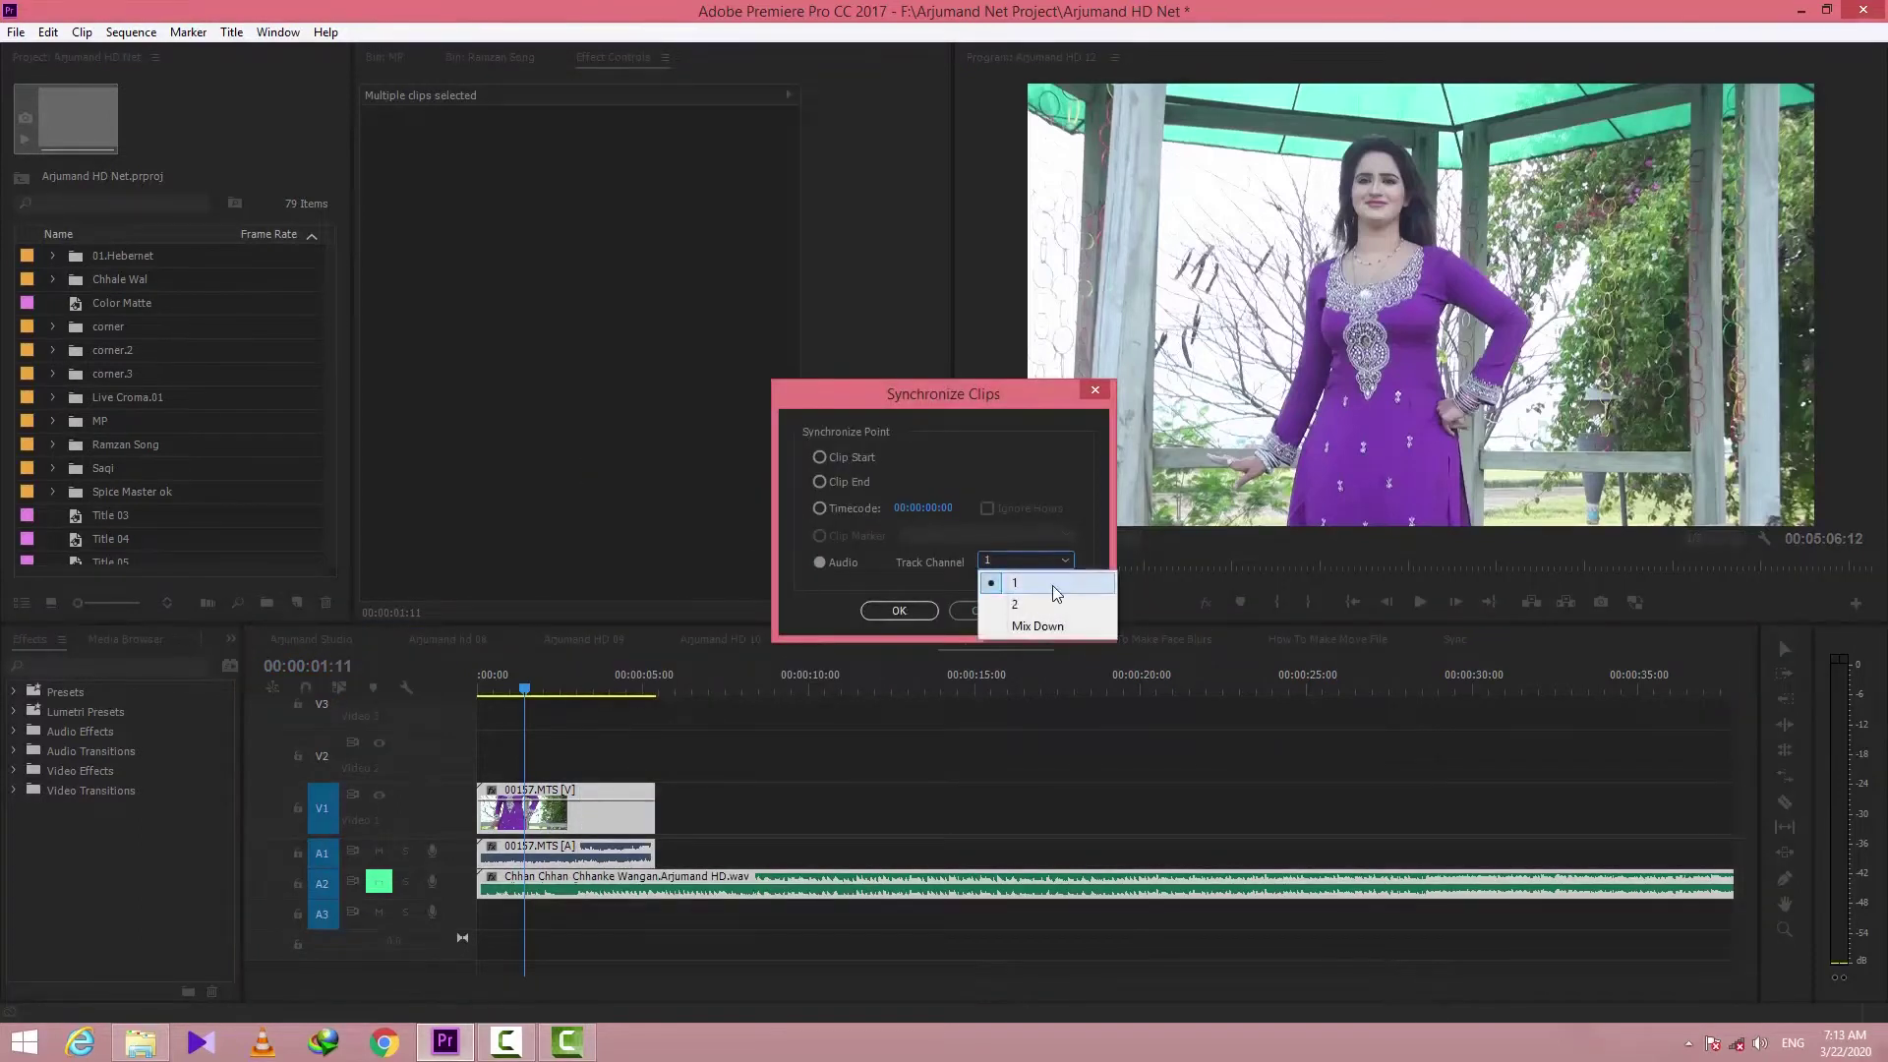
click(1040, 623)
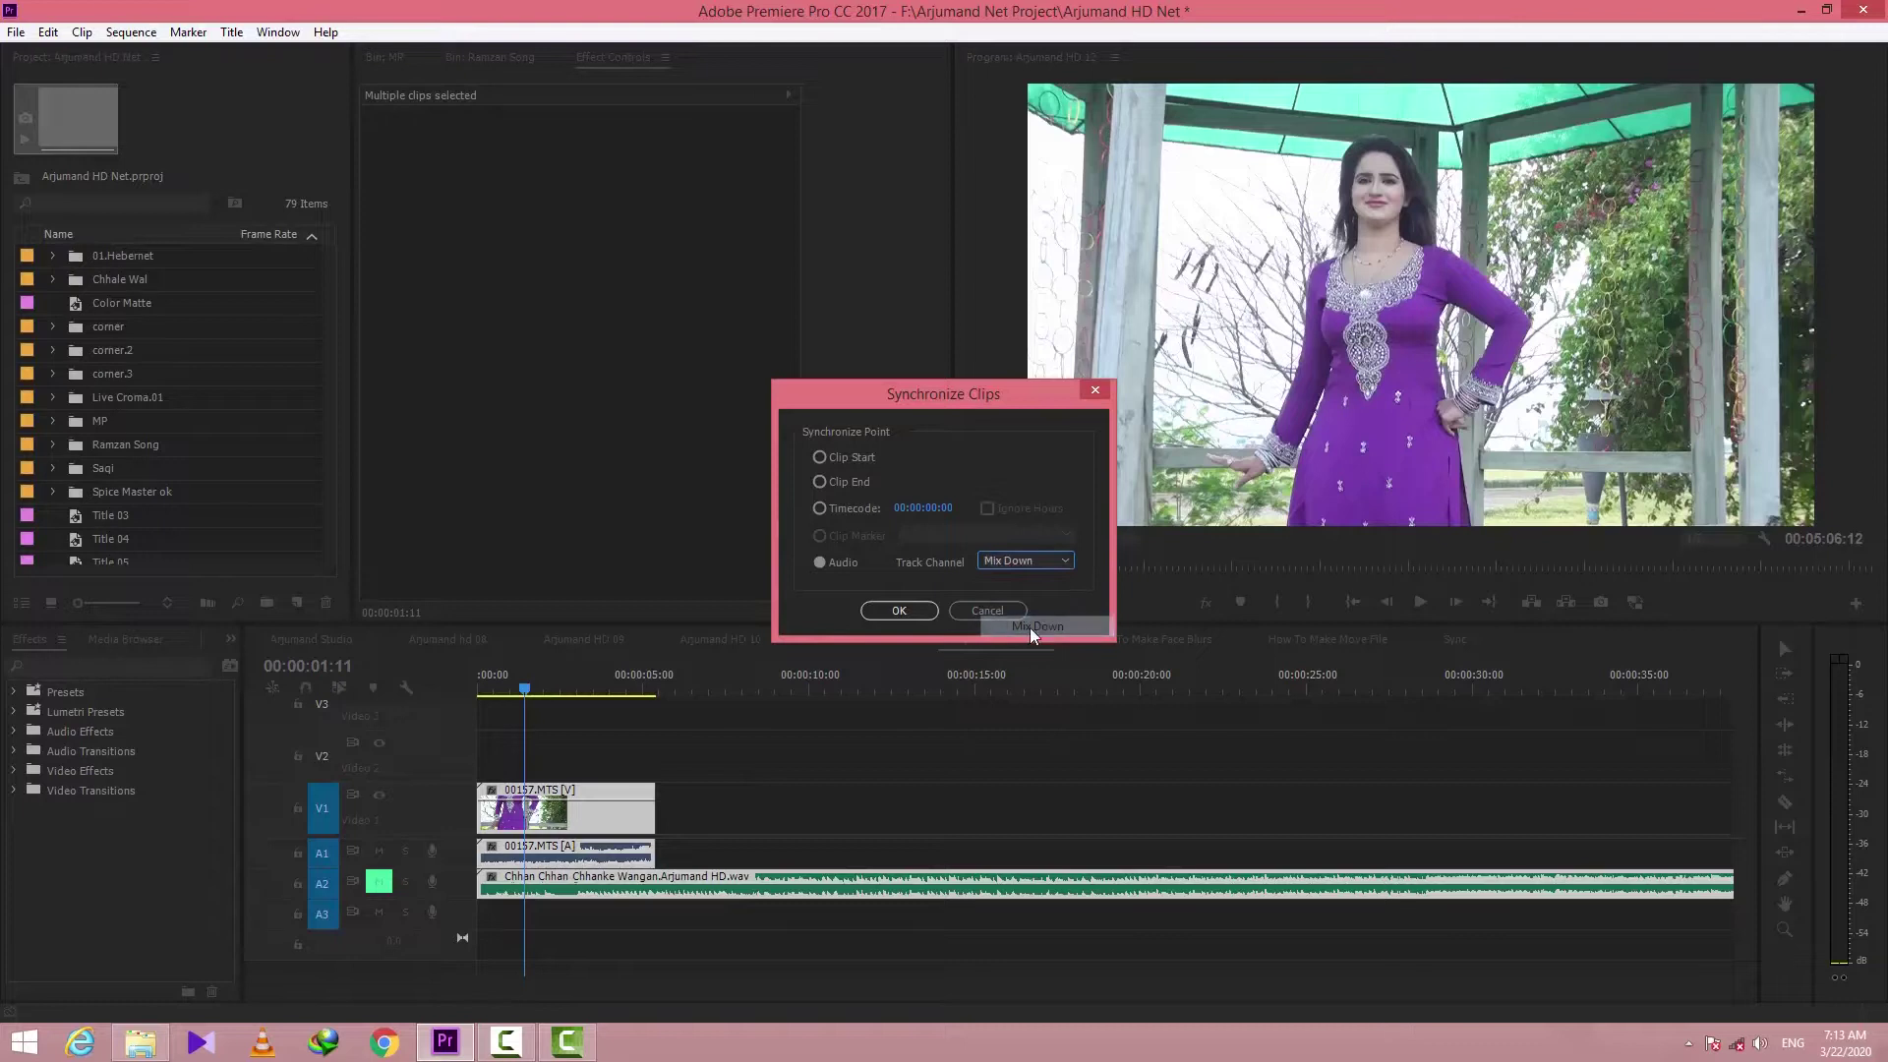
click(928, 609)
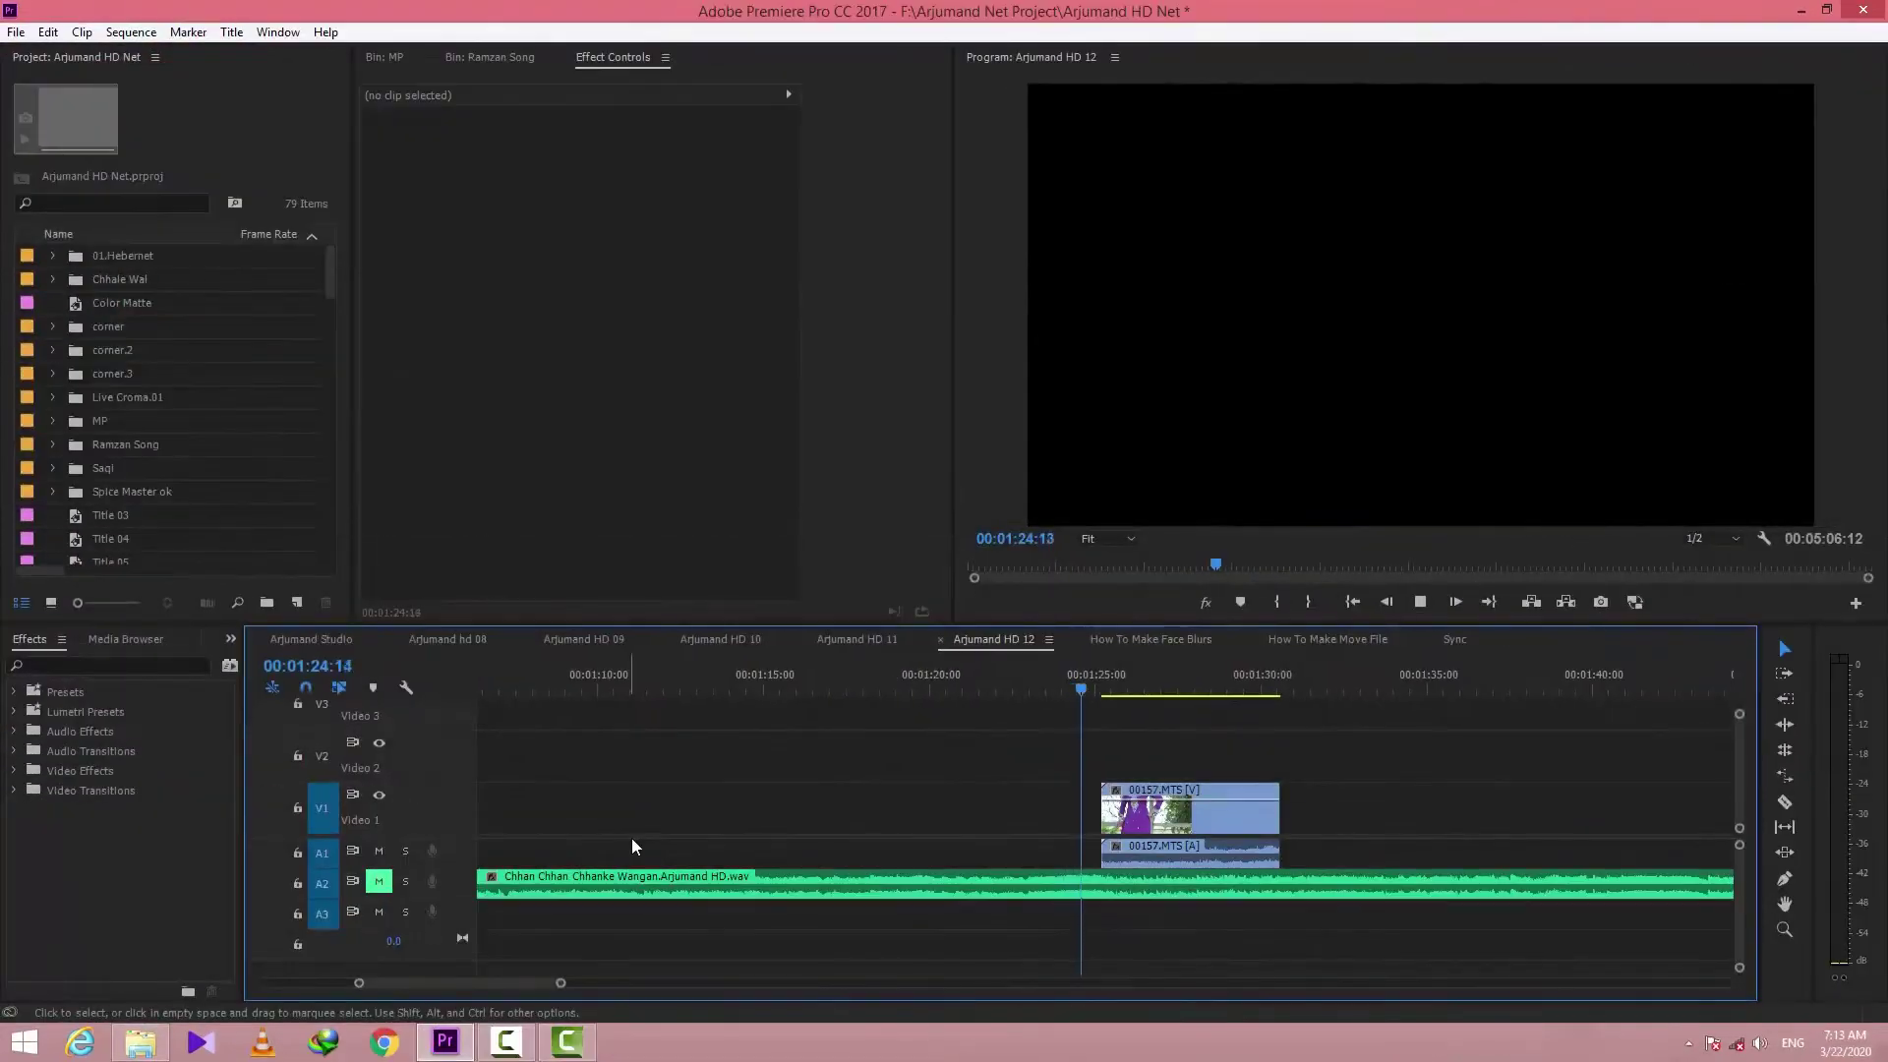
Unmute the song on track A2 and mute the camera audio on track A1 during playback
click(386, 887)
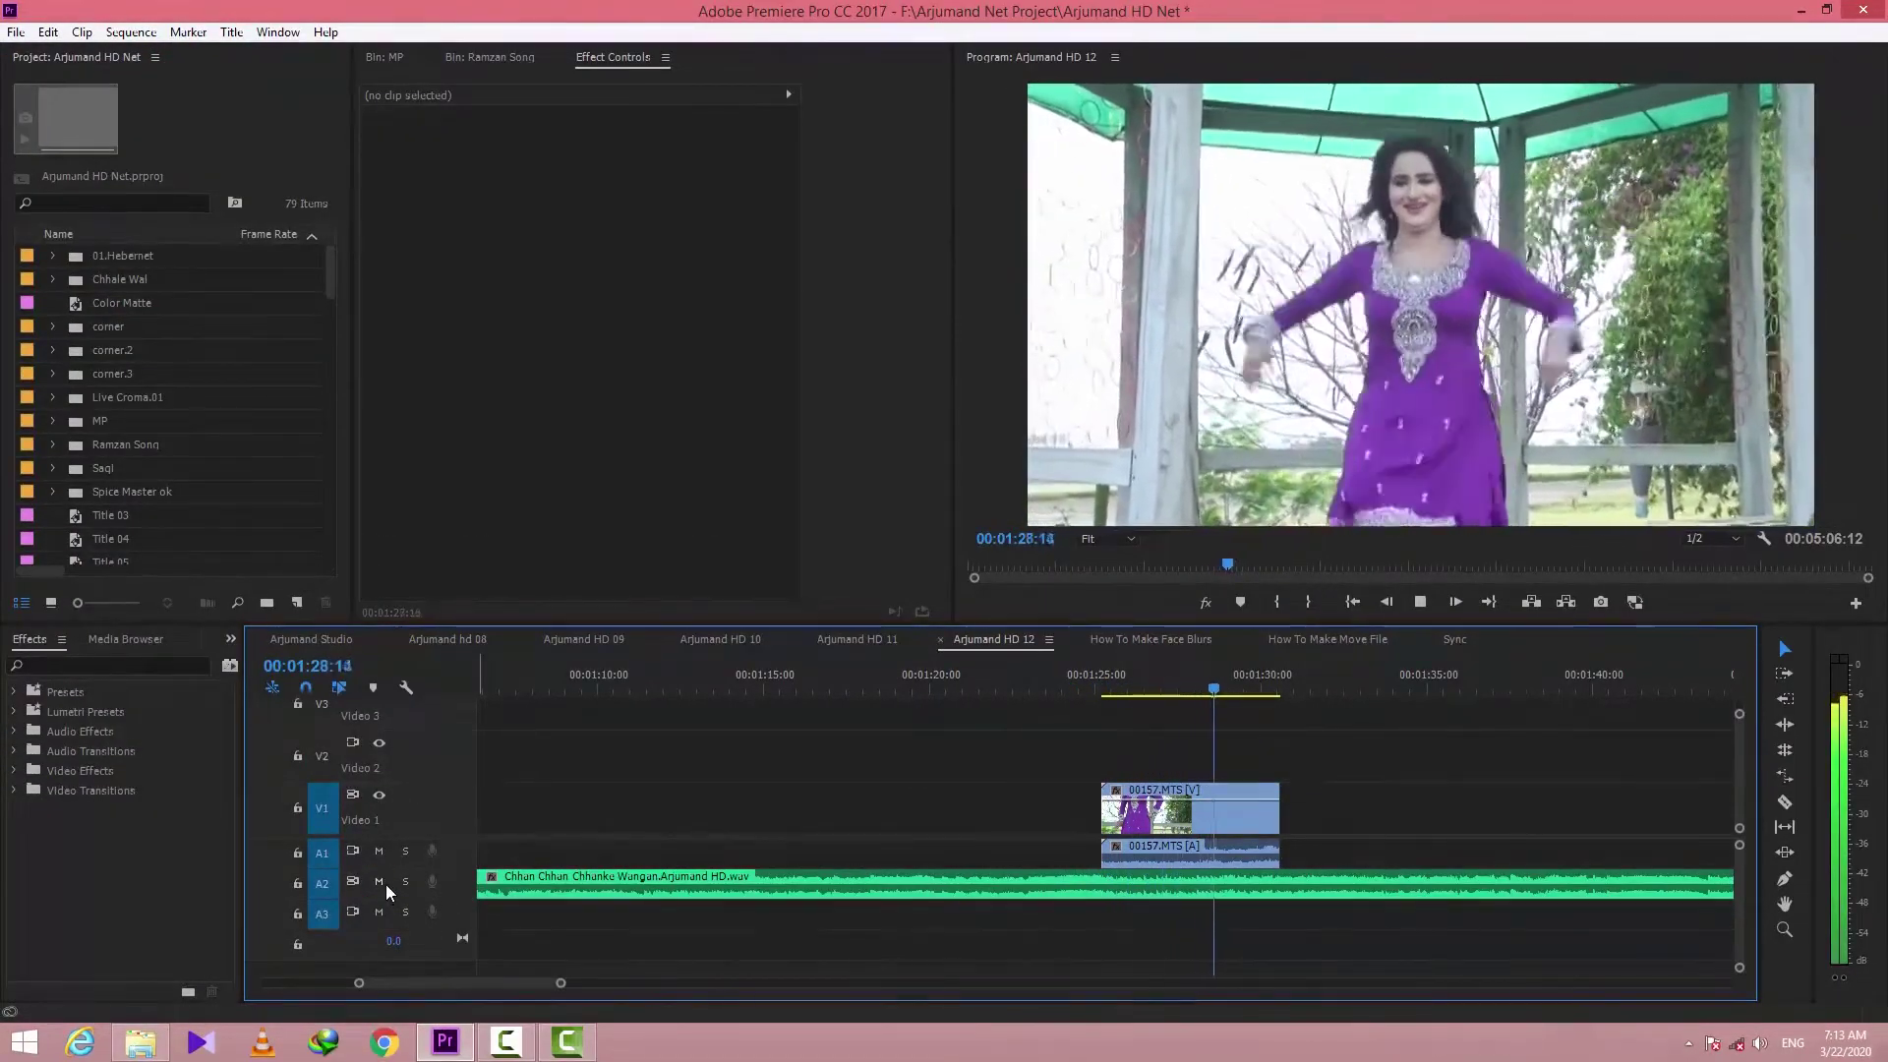
click(379, 852)
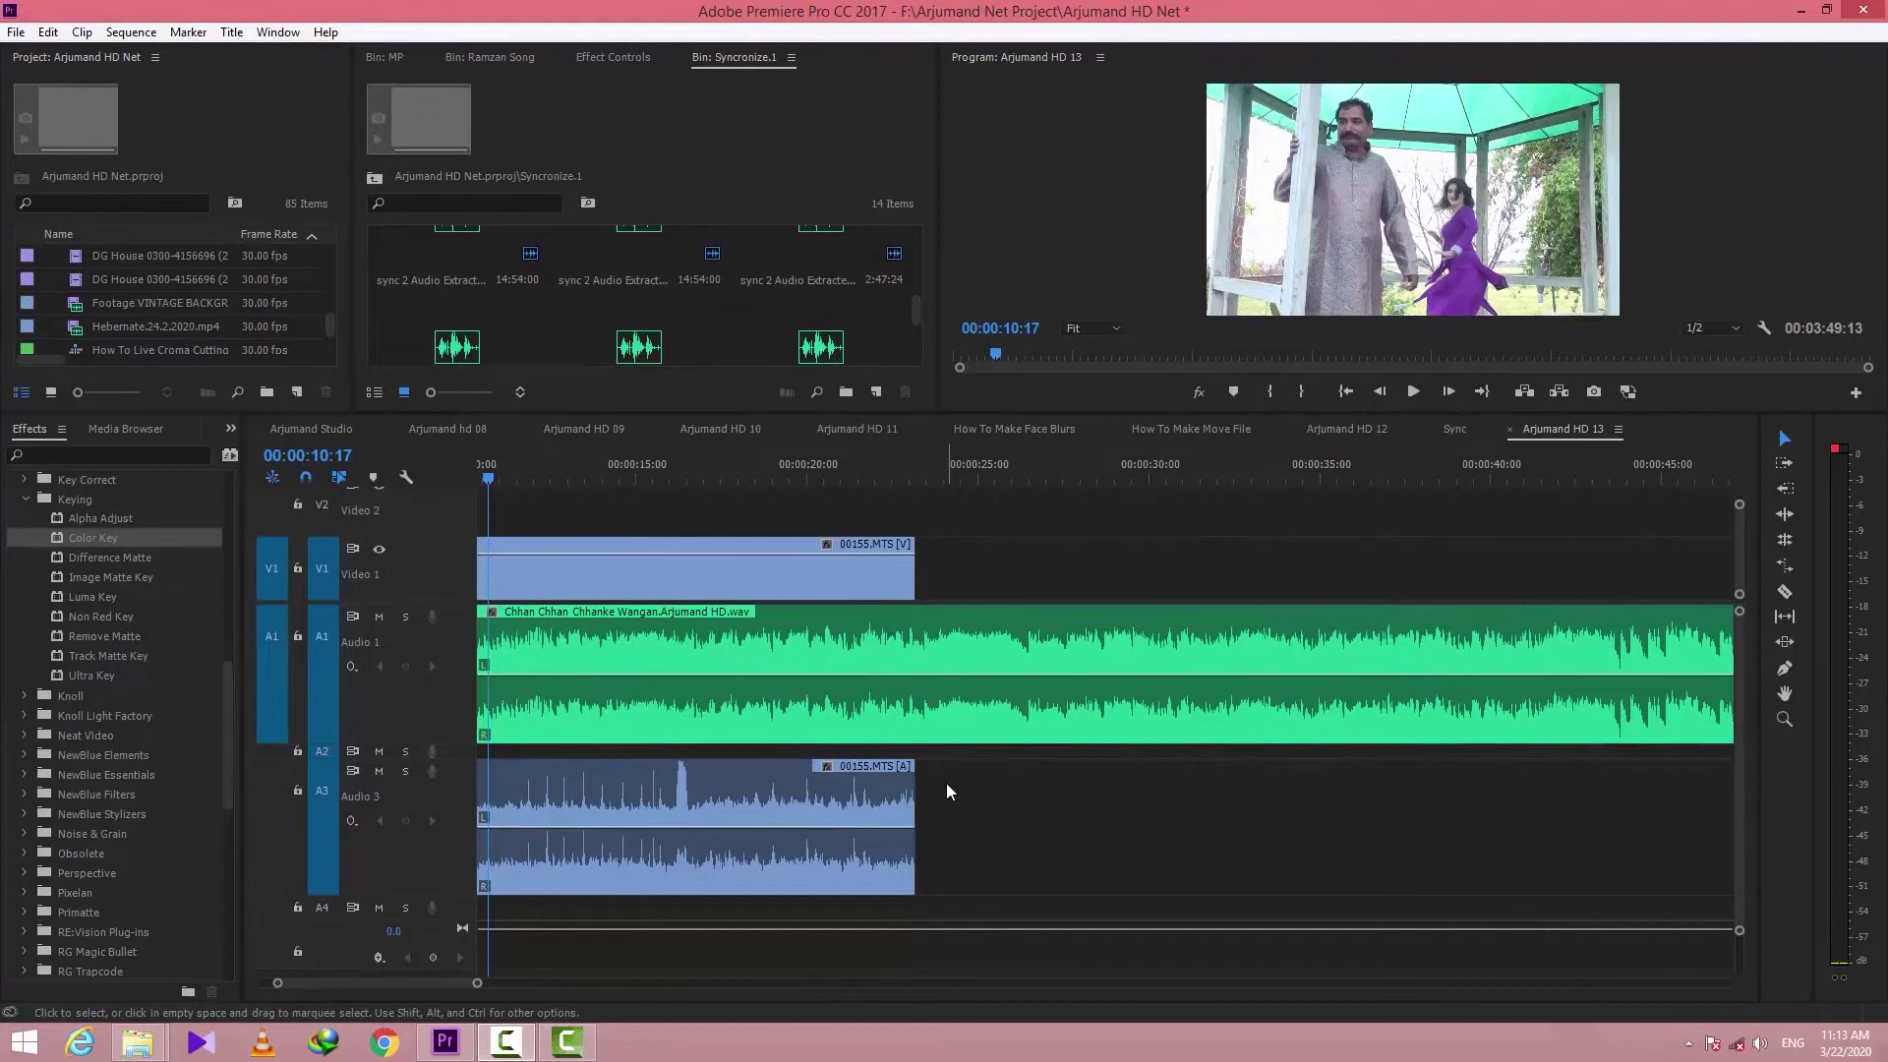
Shift the 00155.MTS clip on tracks V1 and A3 later along the song in the Arjumand HD 13 sequence
drag(857, 777, 1053, 763)
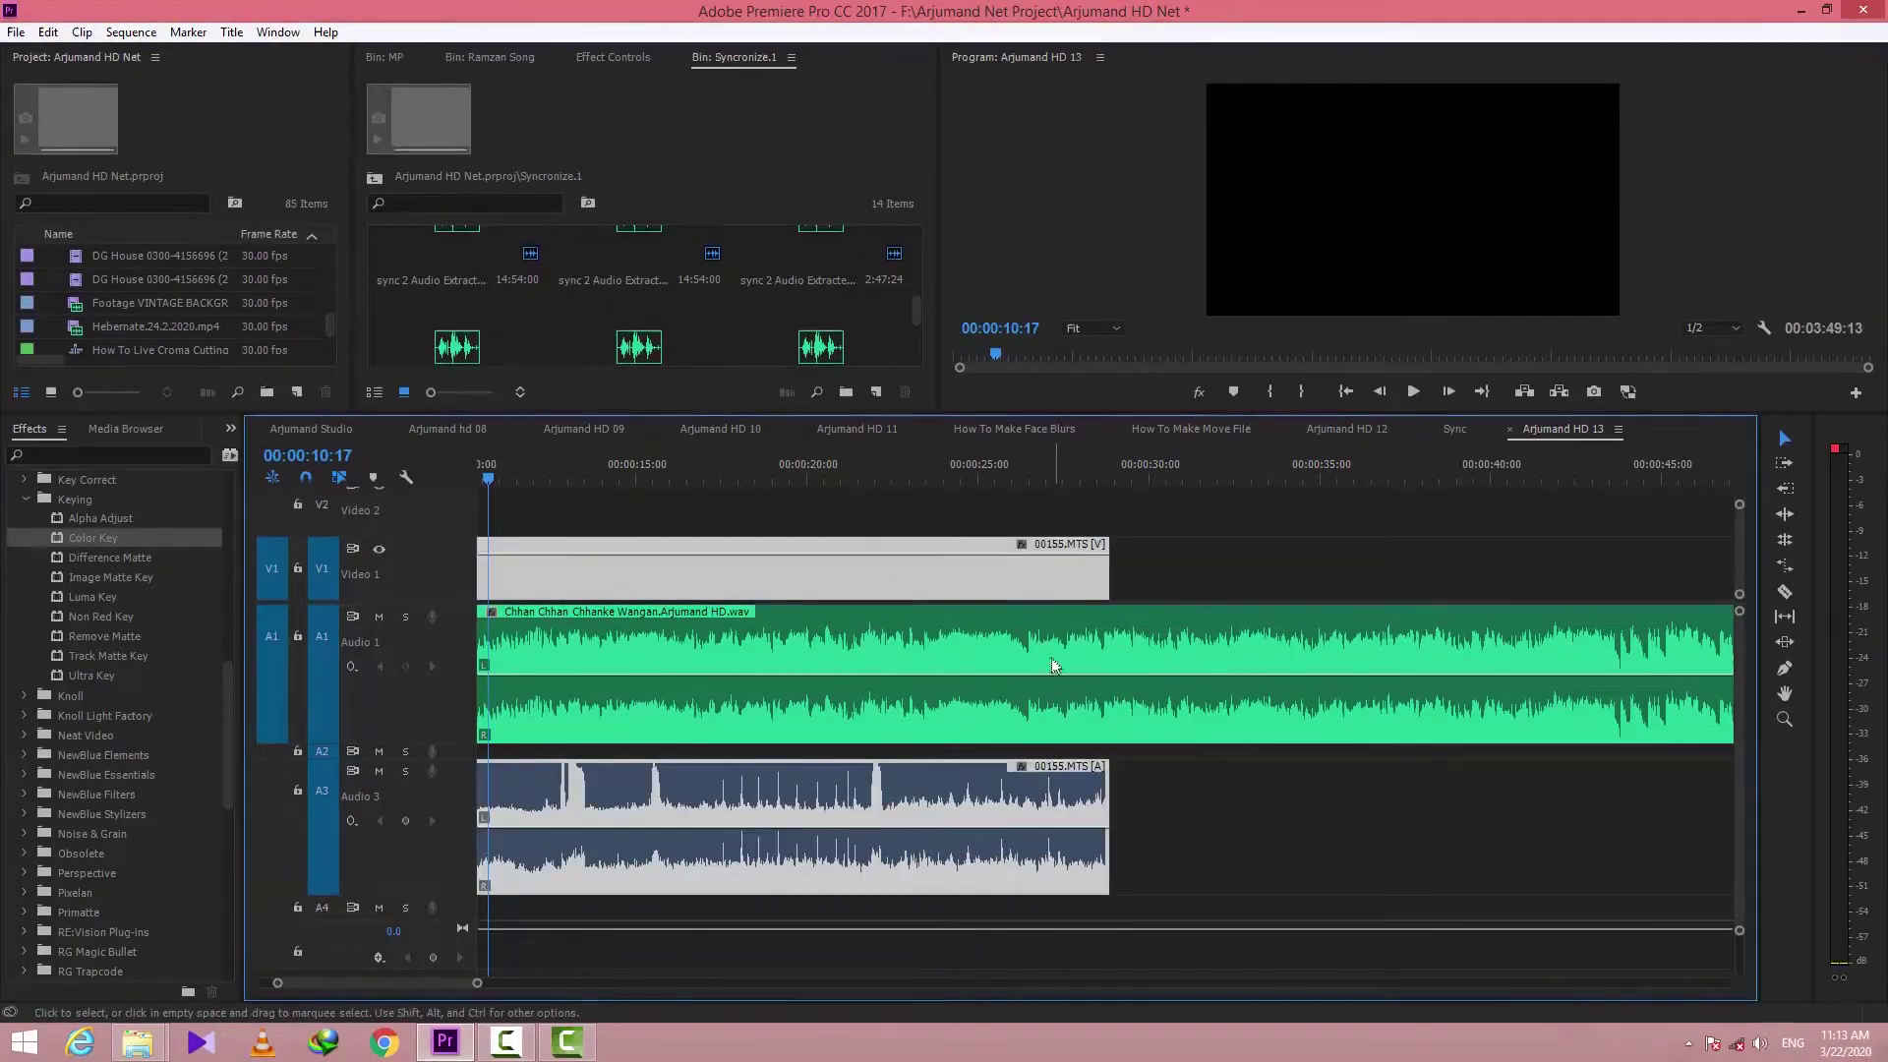
drag(855, 776, 890, 776)
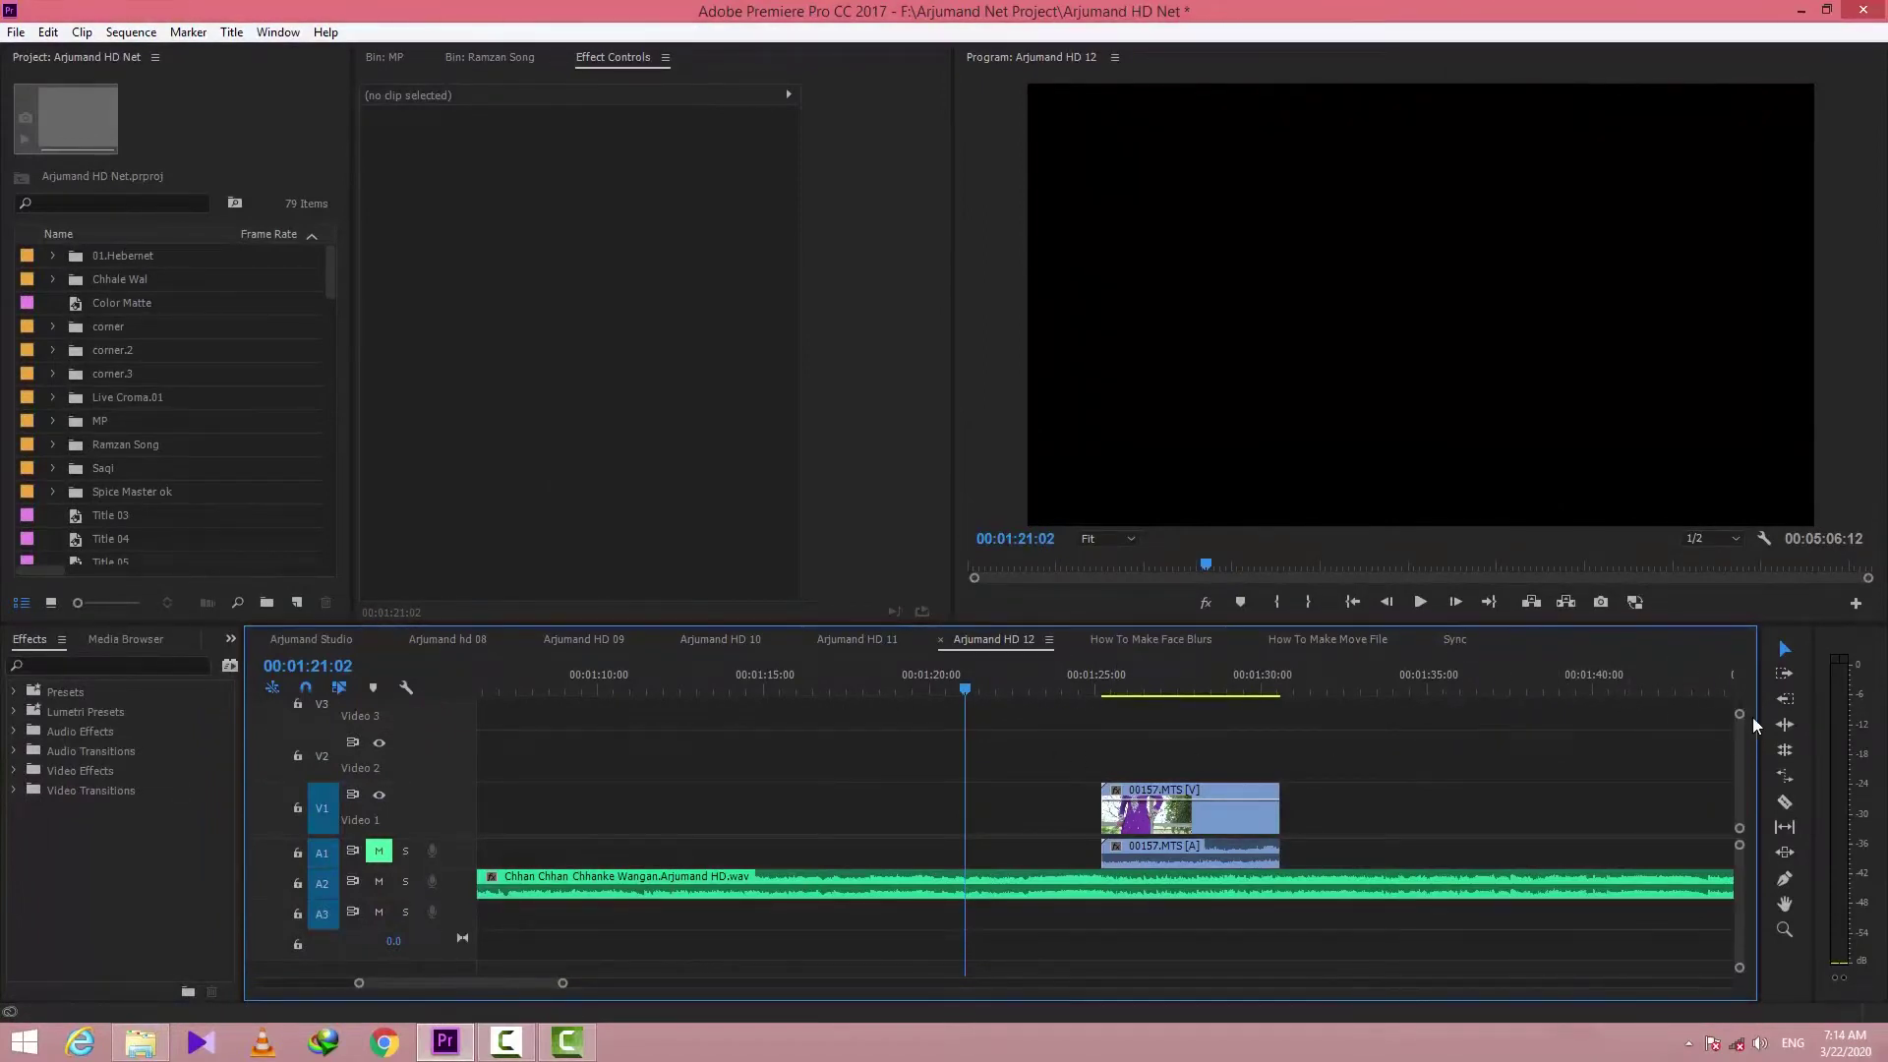
Reduce the track heights in Arjumand HD 12 and move the 00157.MTS video up and its audio down onto separate empty tracks
drag(1741, 723, 1746, 709)
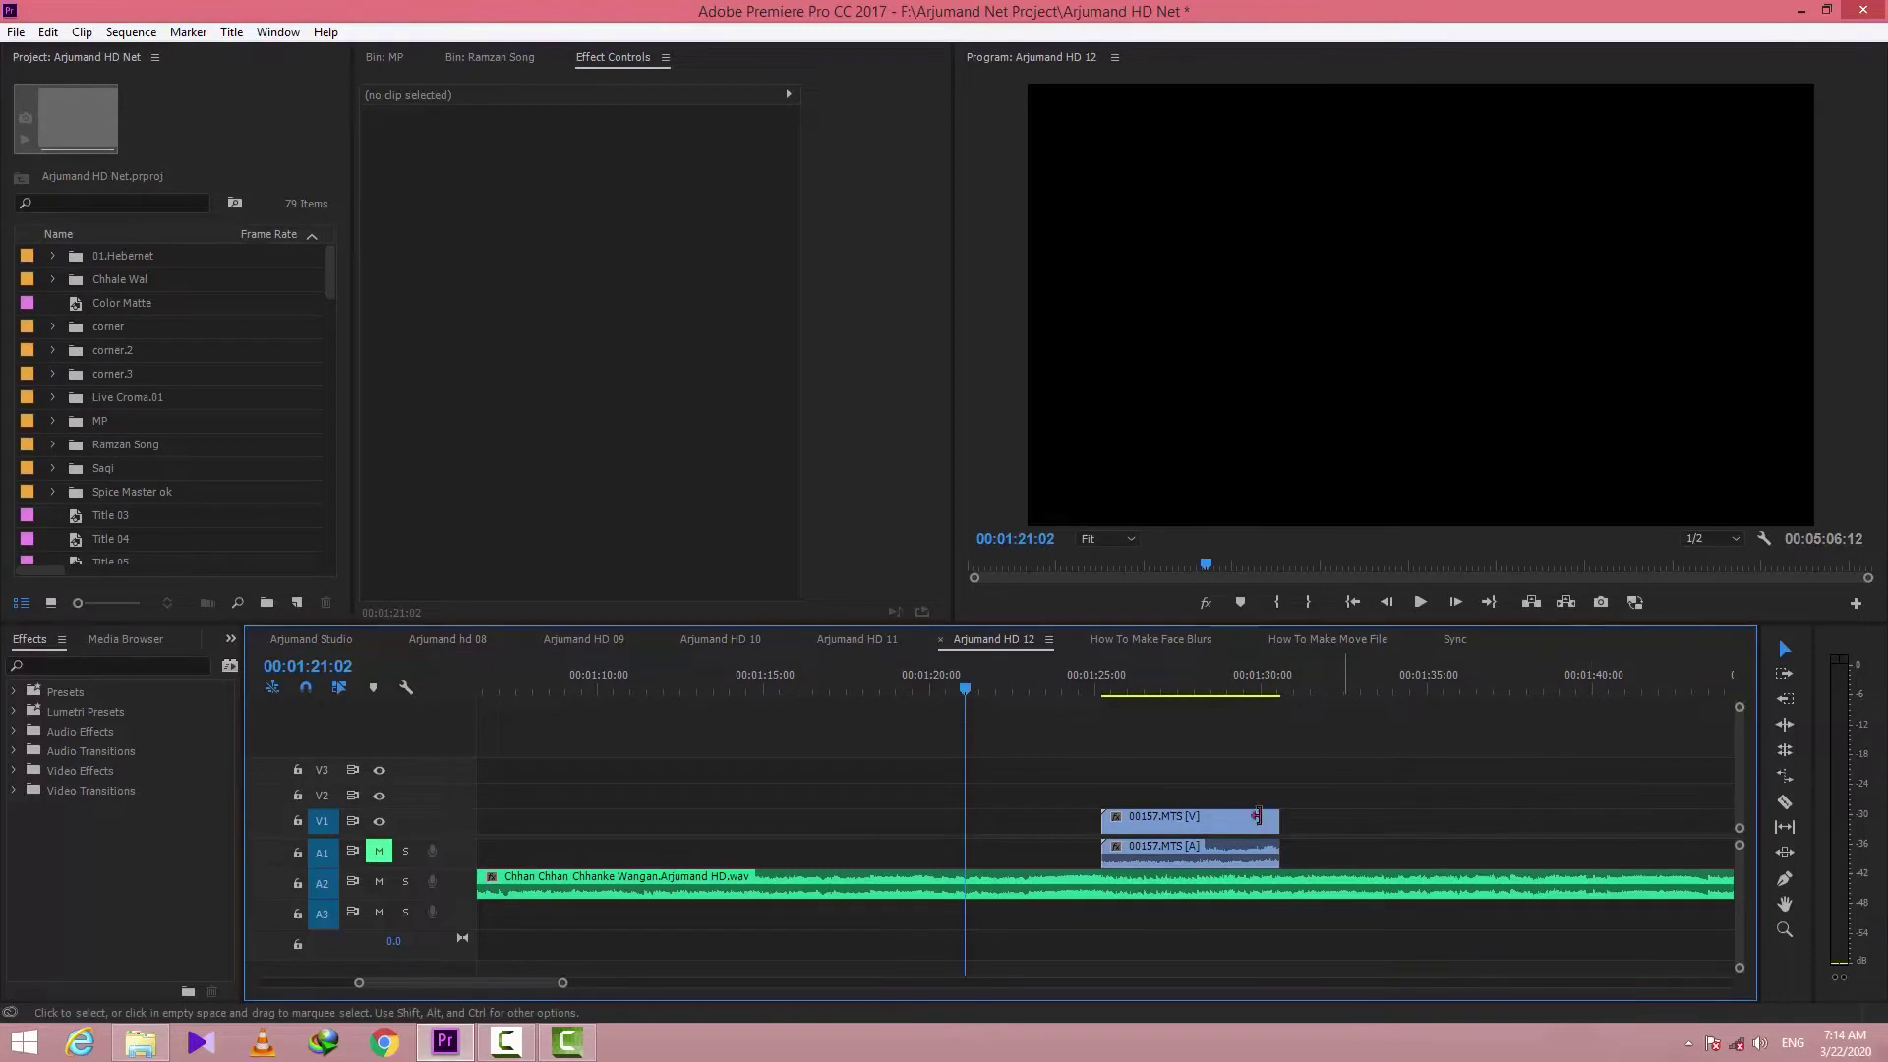
click(1190, 818)
drag(1190, 816, 1205, 733)
drag(1208, 870, 1219, 964)
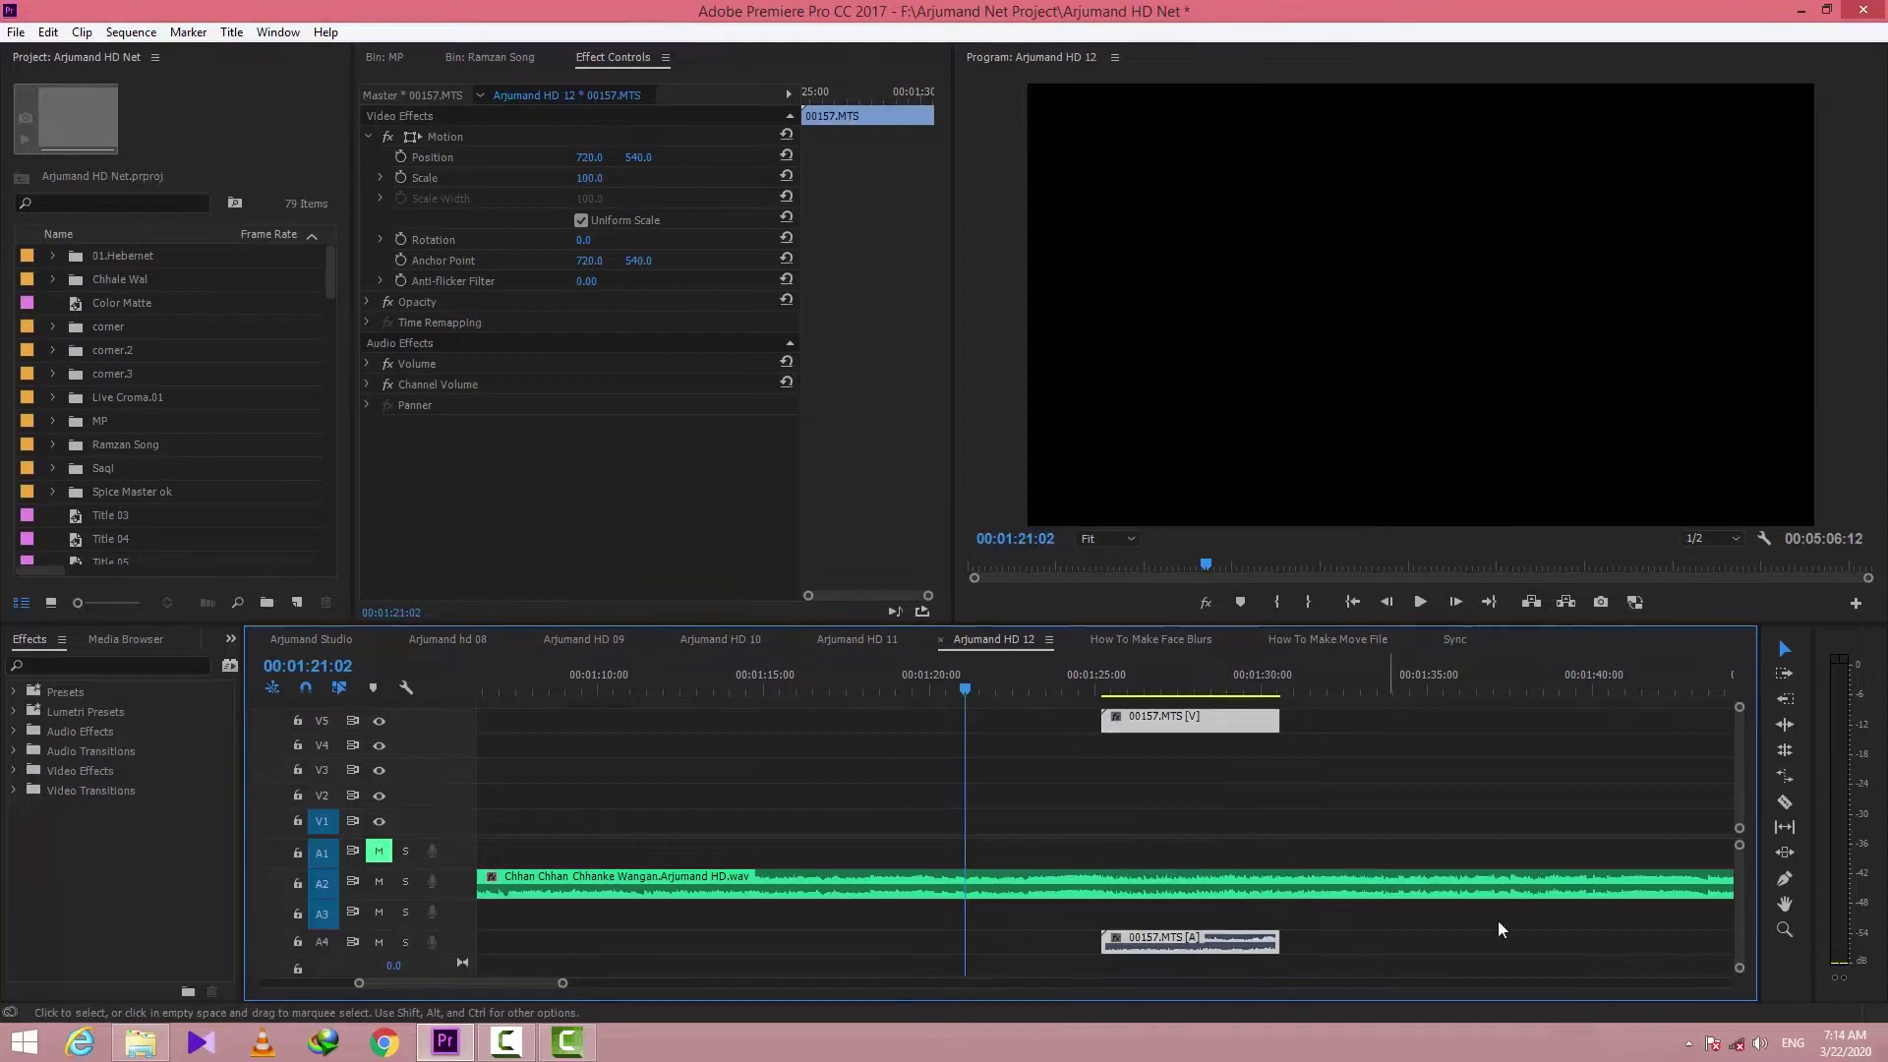
drag(1740, 972, 1739, 1003)
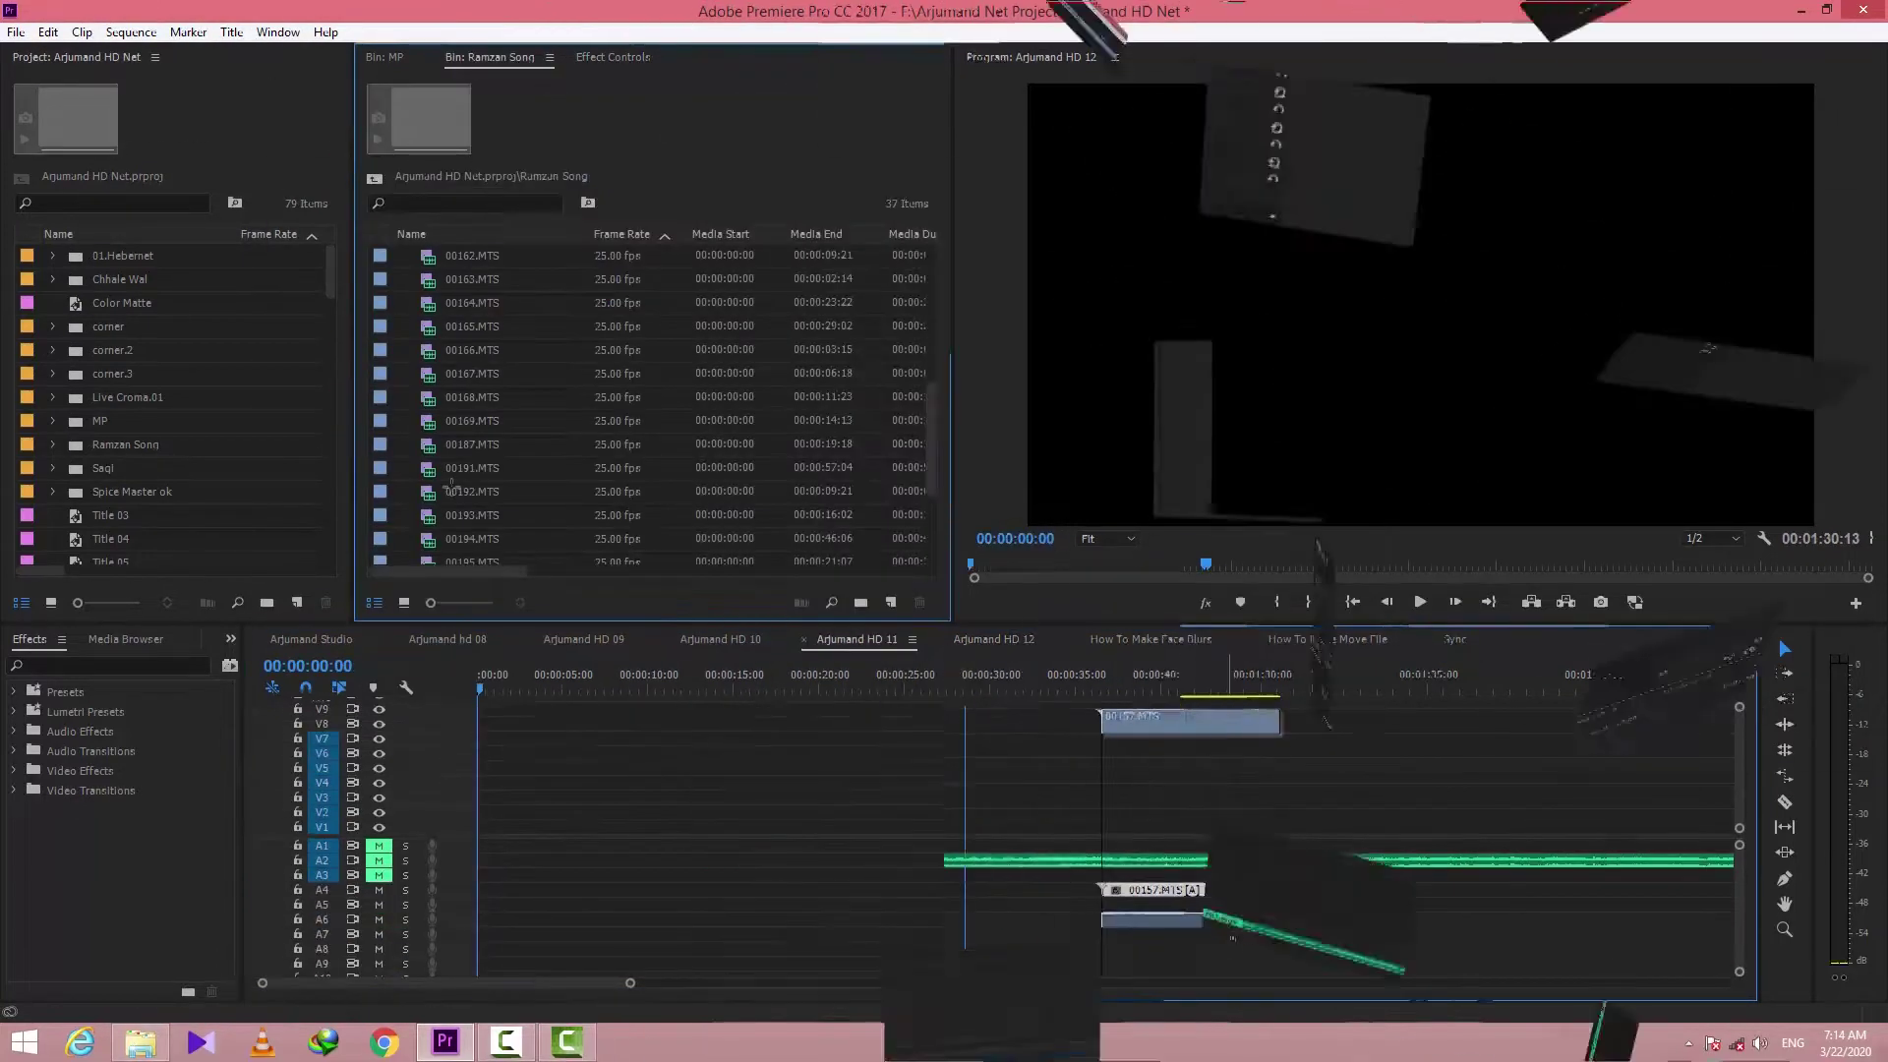
Add the Ramzan Song bin's camera clips to Arjumand HD 11 and stagger 00187.MTS through 00198.MTS across video and audio tracks 2 to 9
drag(413, 443, 472, 833)
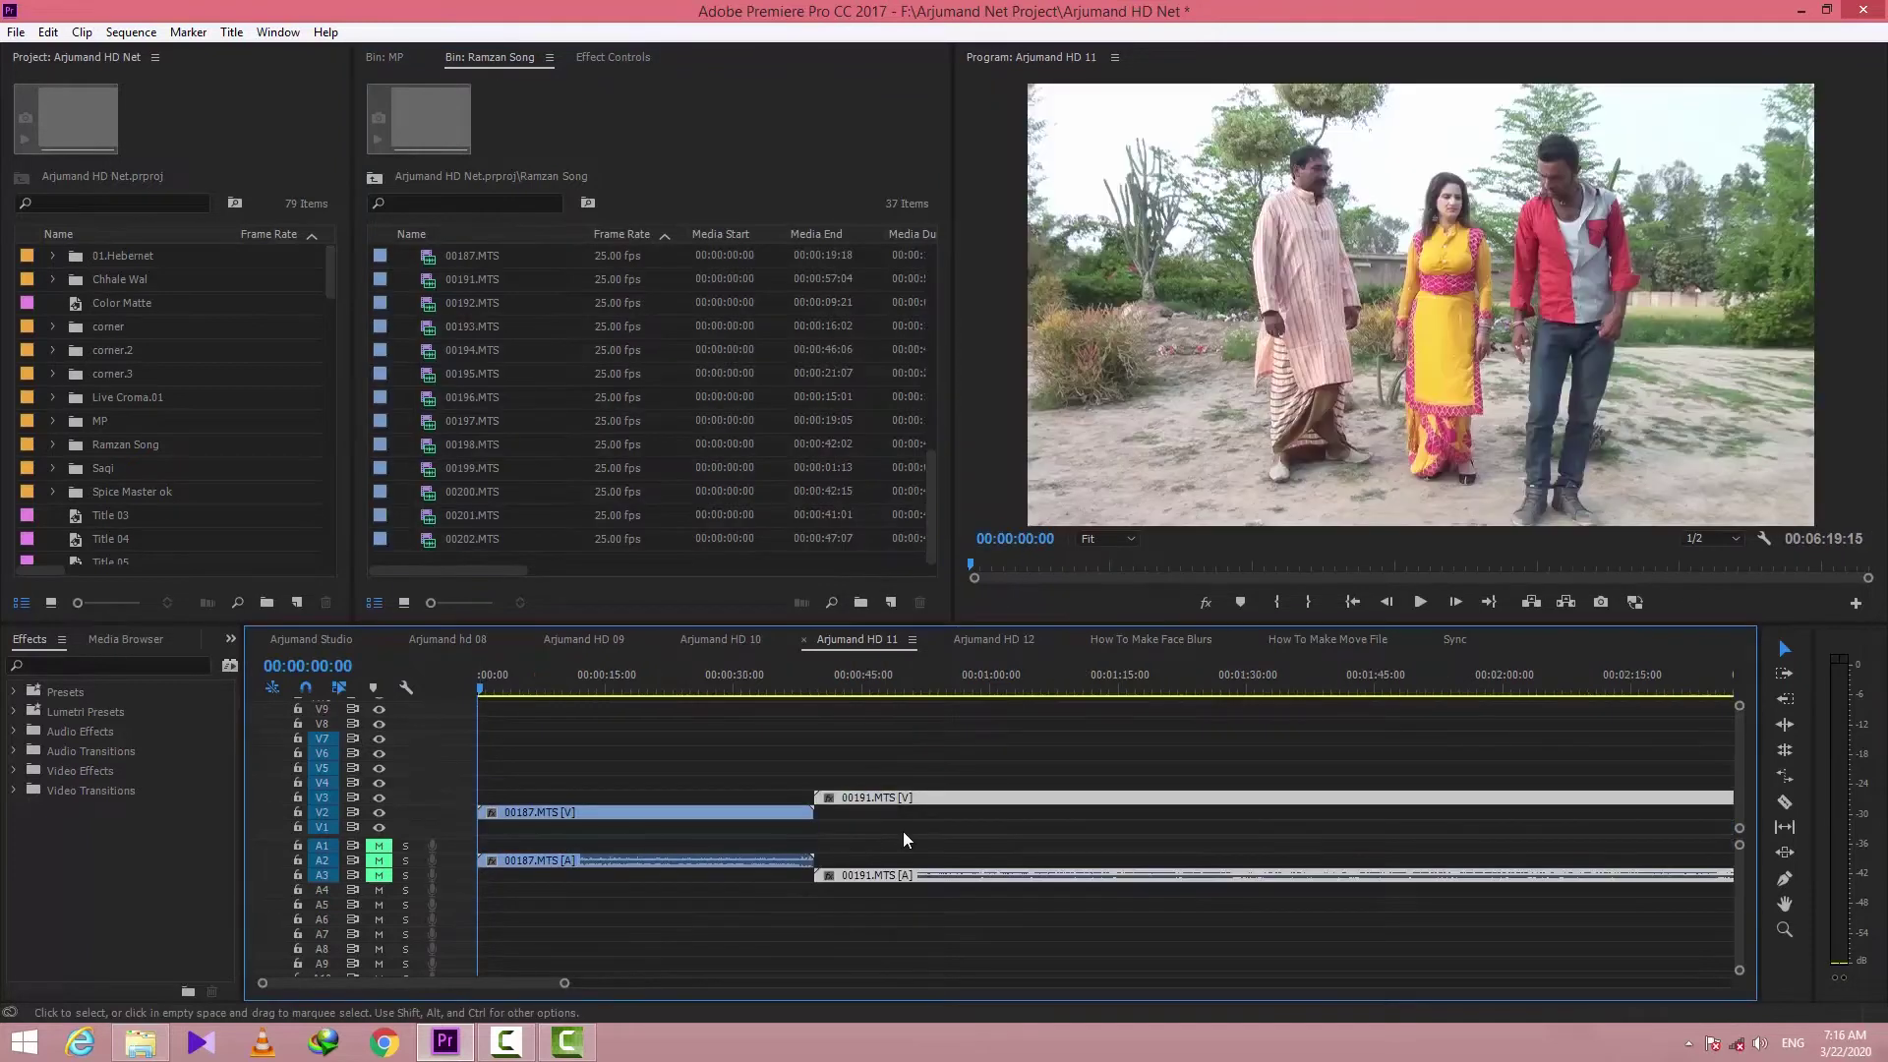
drag(824, 831, 885, 770)
drag(879, 847, 881, 902)
drag(952, 829, 950, 919)
drag(1162, 828, 1173, 942)
drag(1251, 829, 1269, 947)
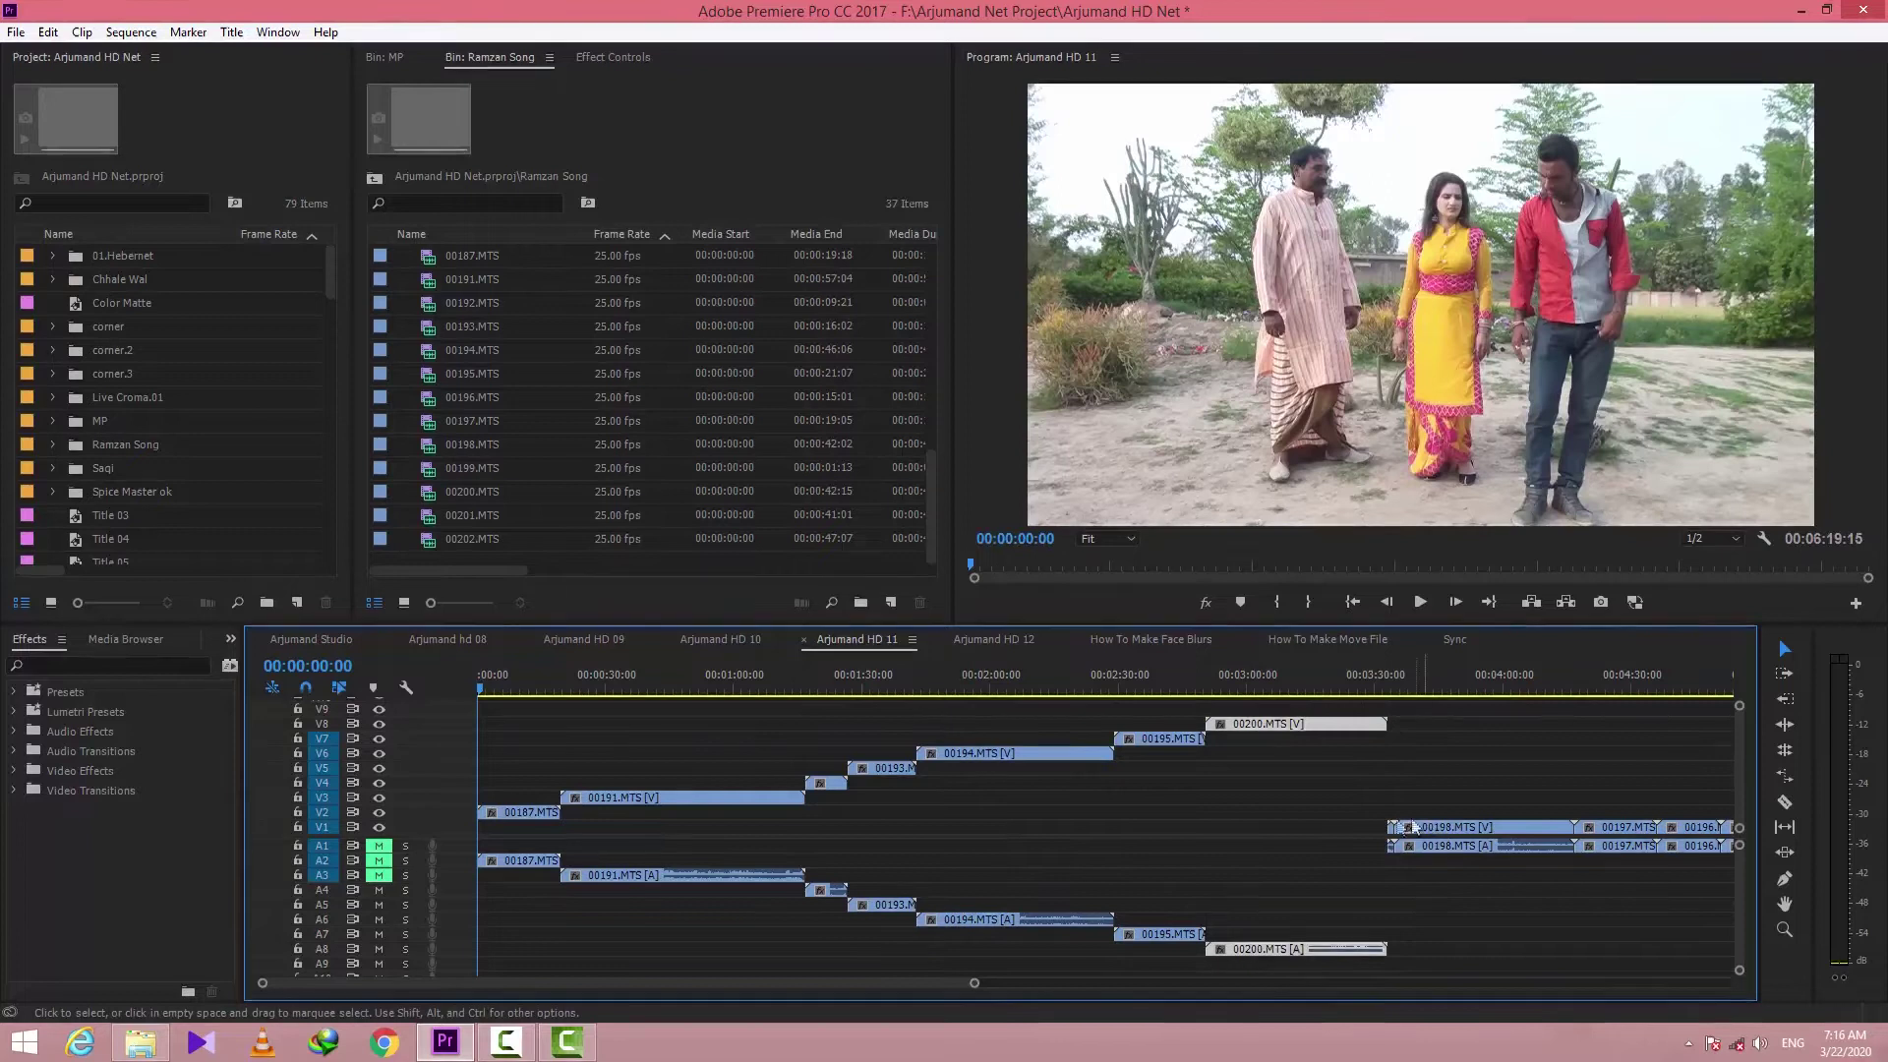
drag(1450, 829, 1459, 959)
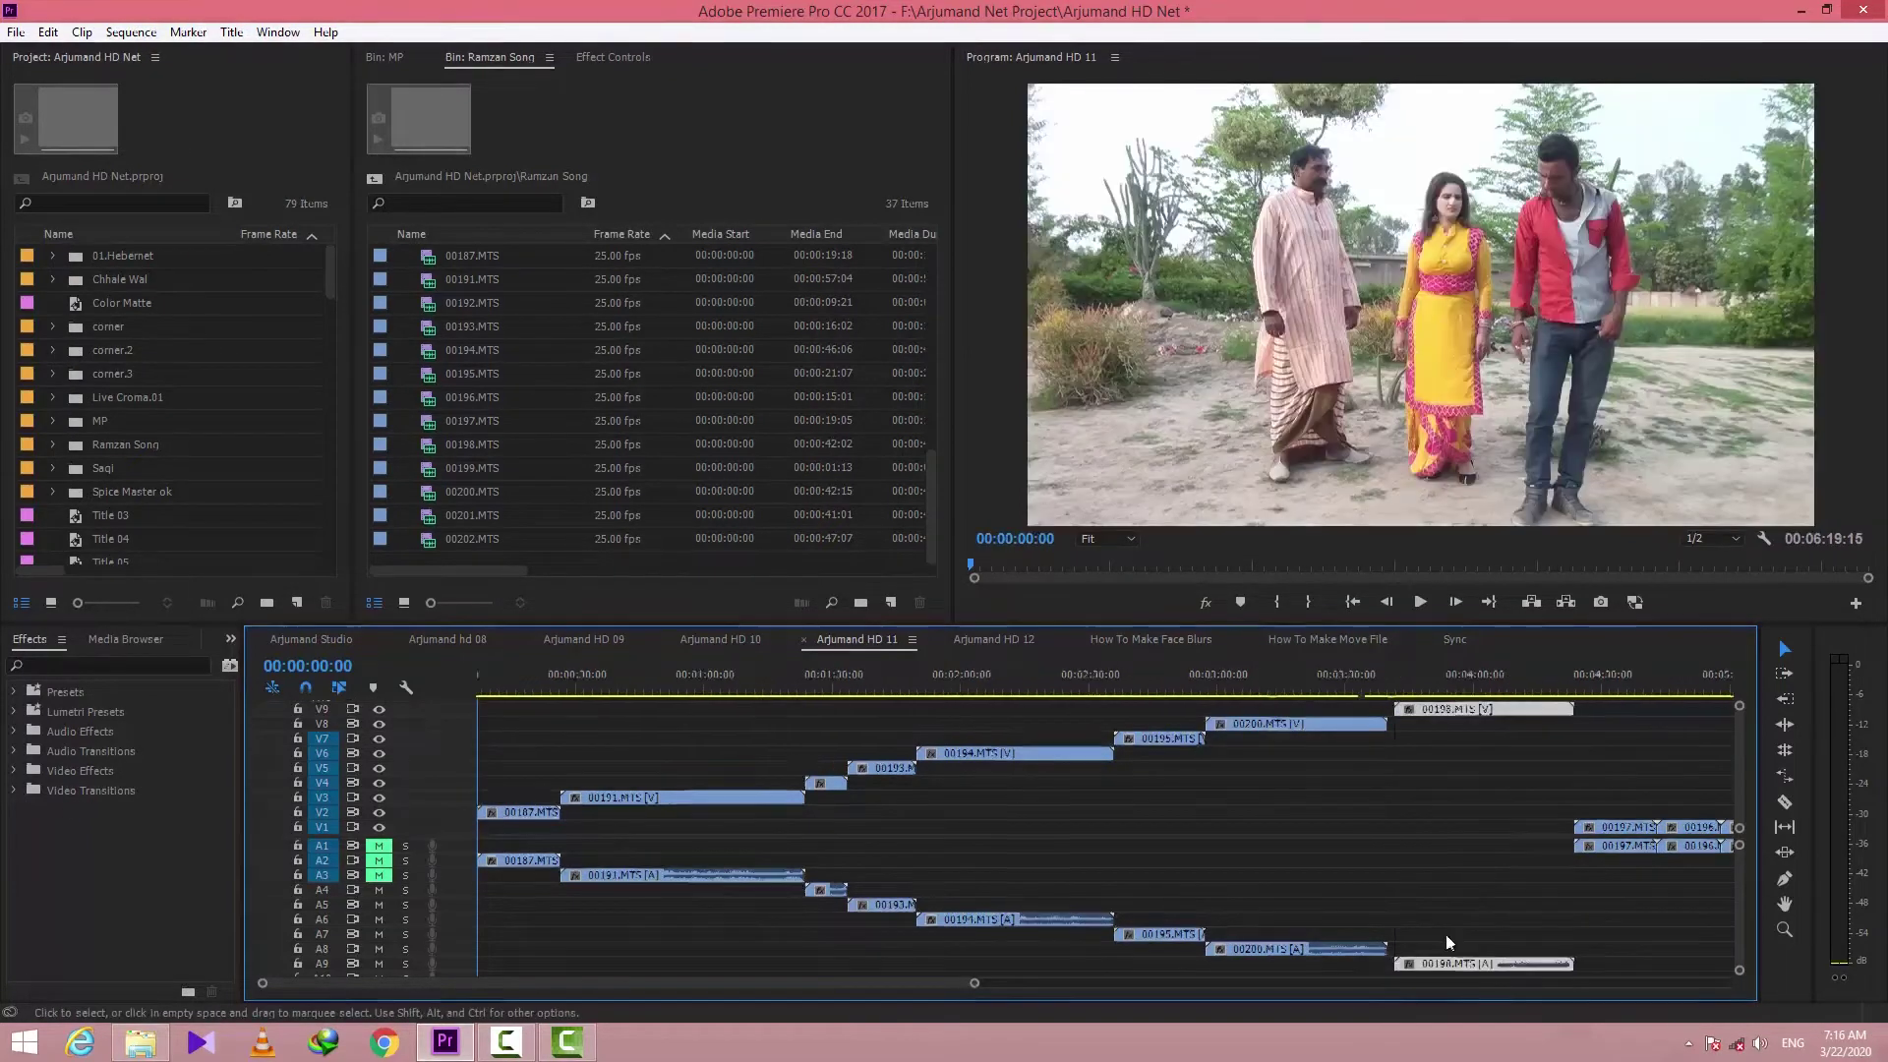
Enlarge the timeline area and stagger clips 00197, 00196, 00202 and 00201.MTS onto video and audio tracks 10 to 13
scroll(1416, 905, down, 5)
drag(952, 623, 953, 442)
drag(1183, 740, 1180, 900)
mouse_move(1249, 739)
mouse_down()
mouse_move(1253, 629)
mouse_move(1266, 897)
mouse_up()
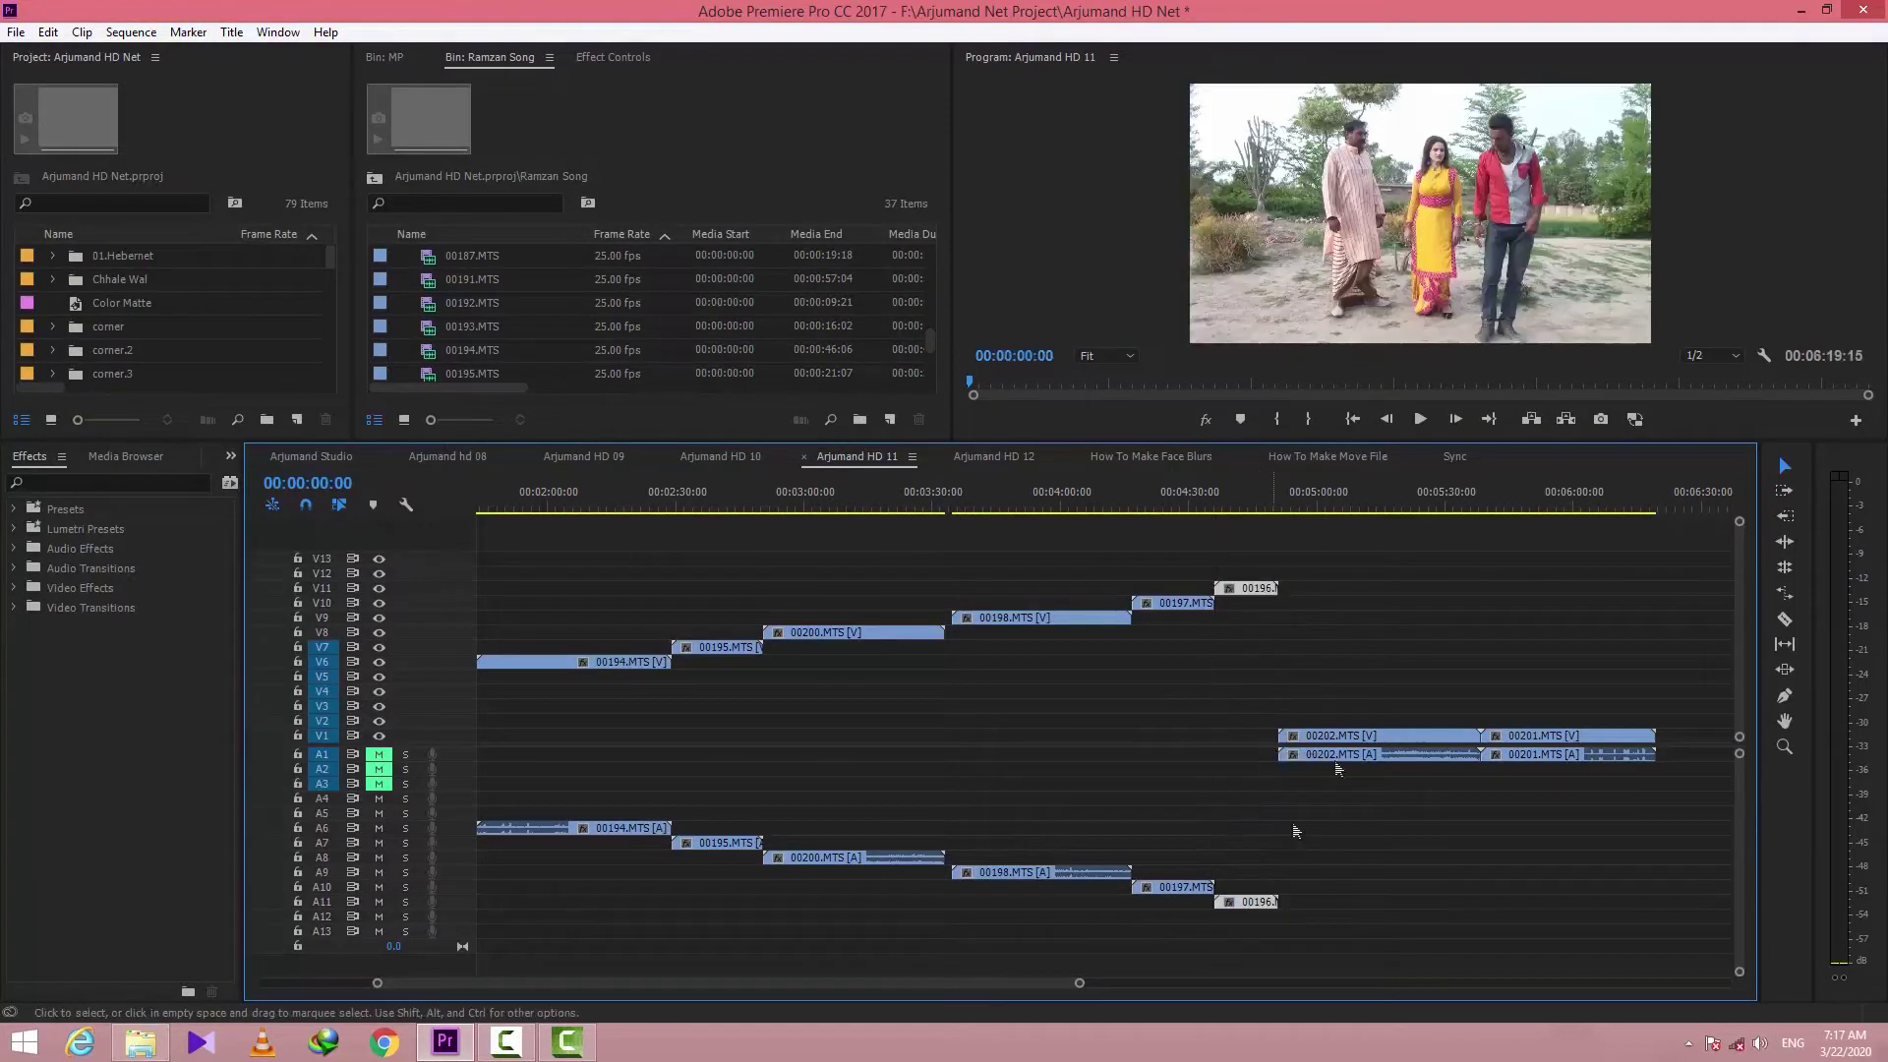
drag(1344, 739, 1364, 915)
drag(1574, 738, 1546, 942)
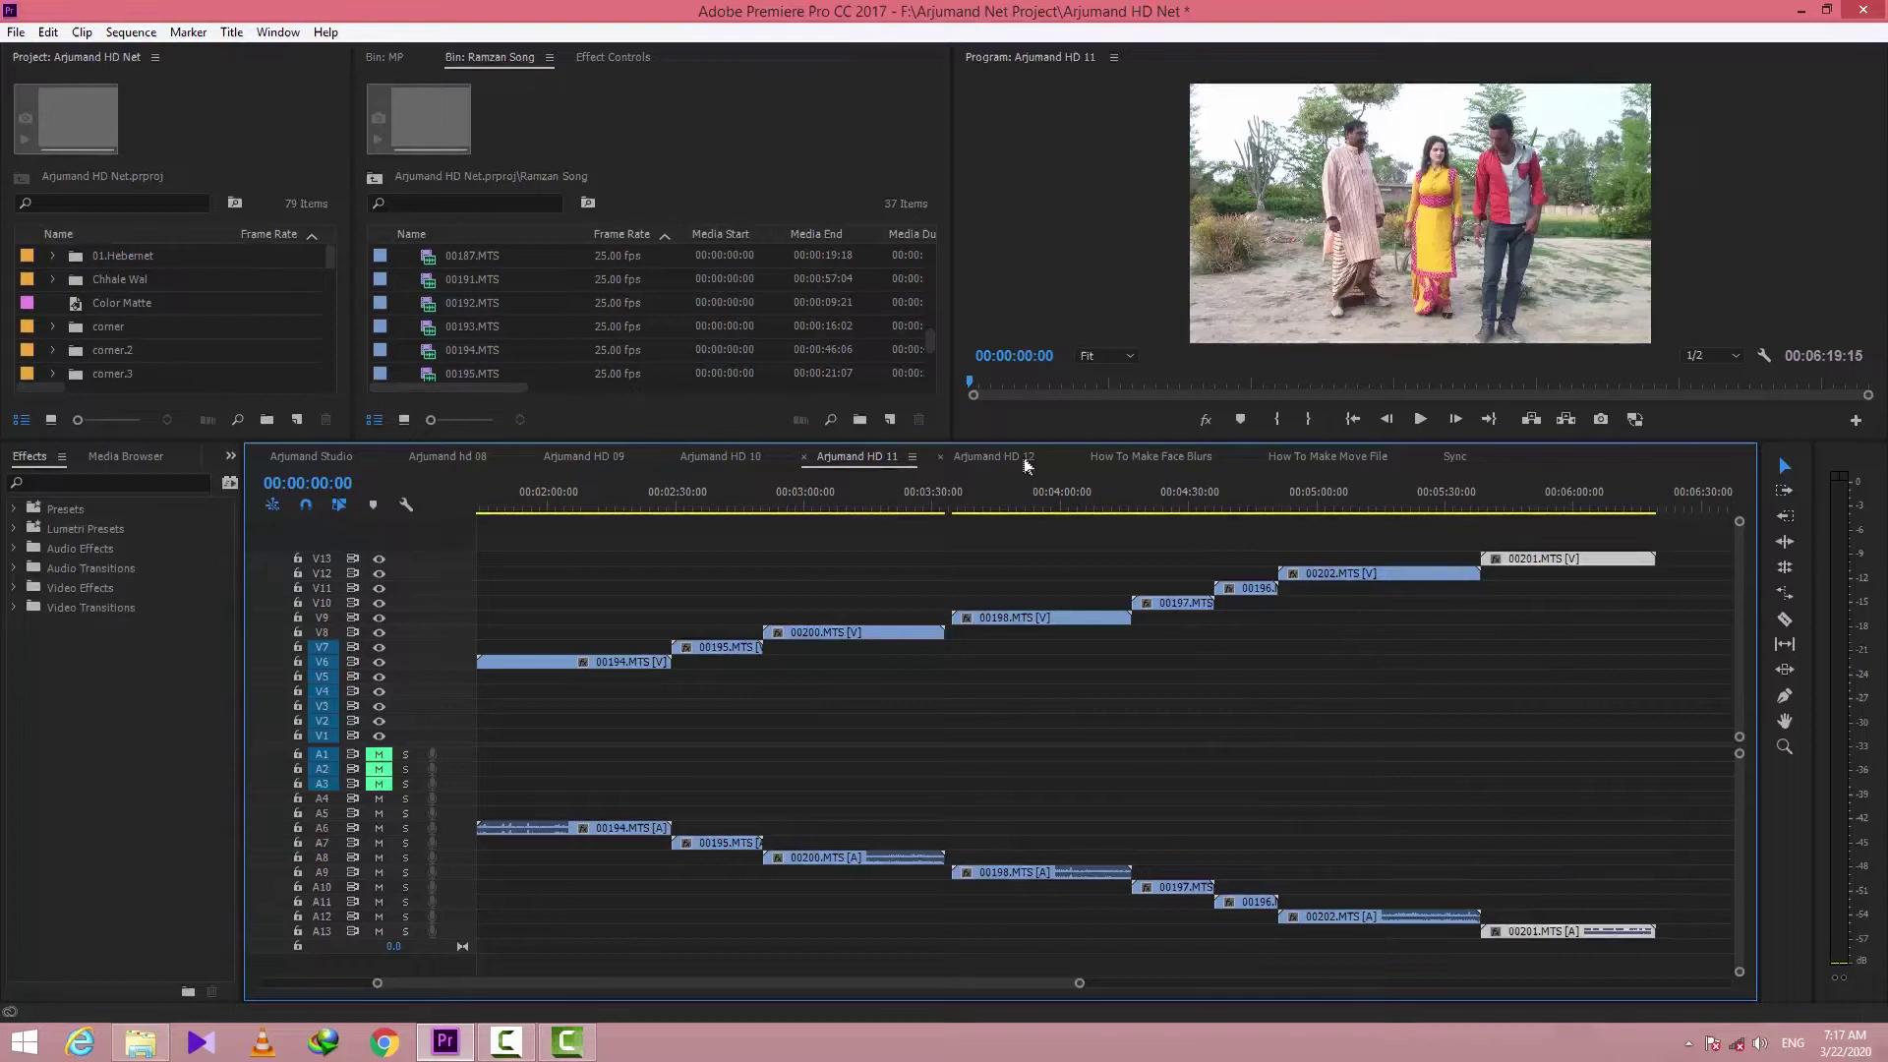
Copy the Chhan Chhan Chhanke Wangan song from the Arjumand HD 12 sequence and paste it onto track A1 of Arjumand HD 11
click(1017, 459)
click(721, 770)
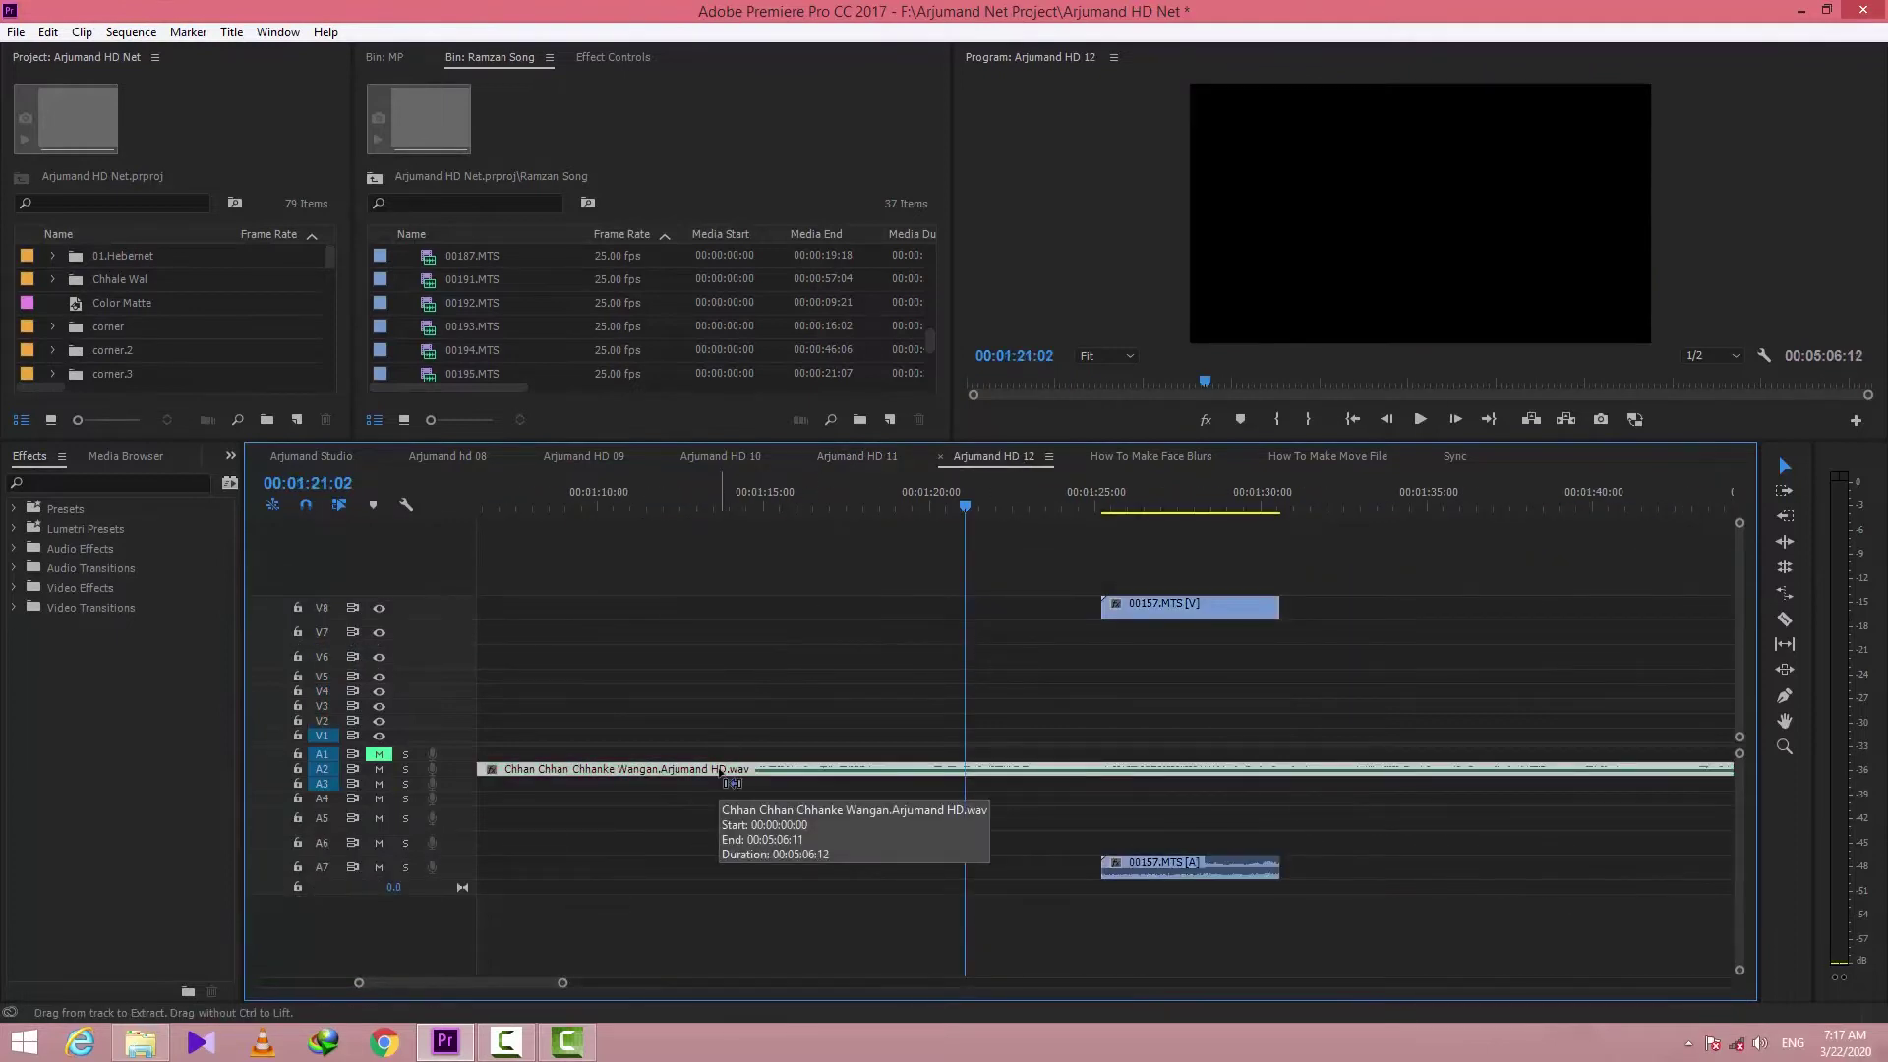
click(873, 458)
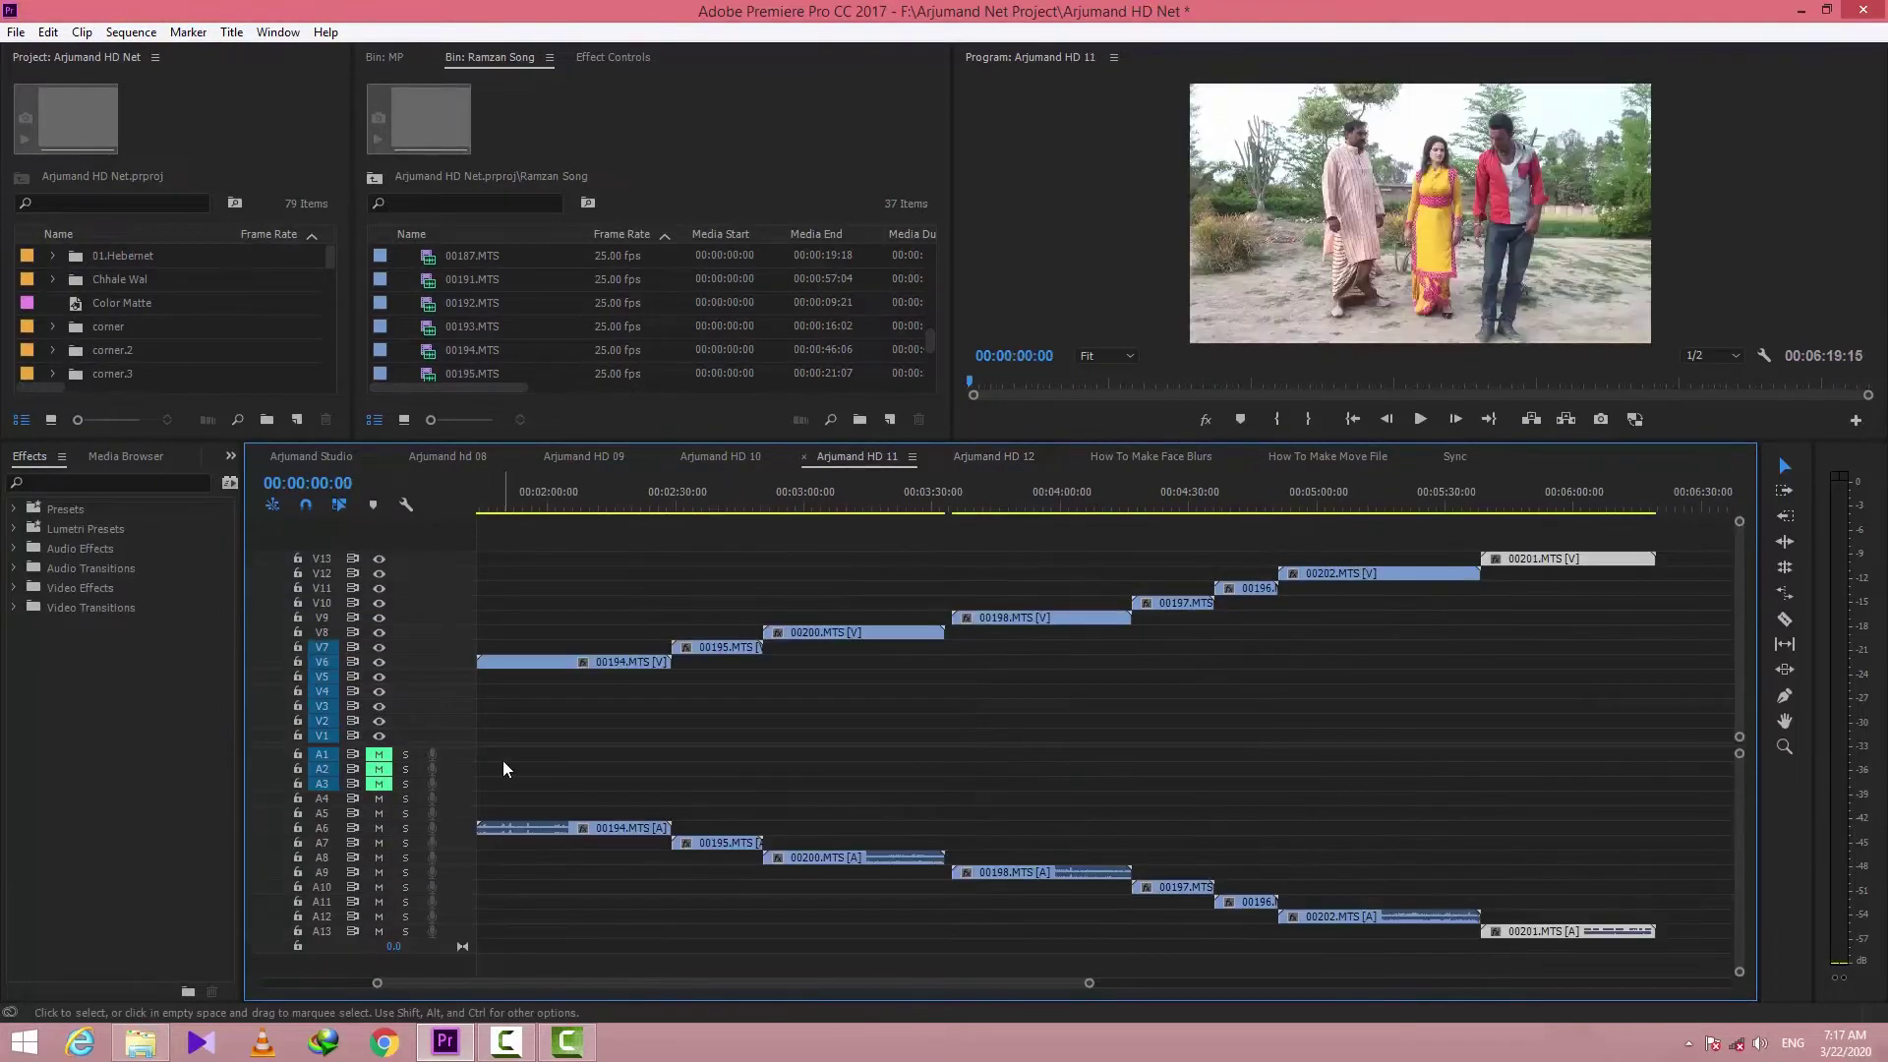
key(ctrl+v)
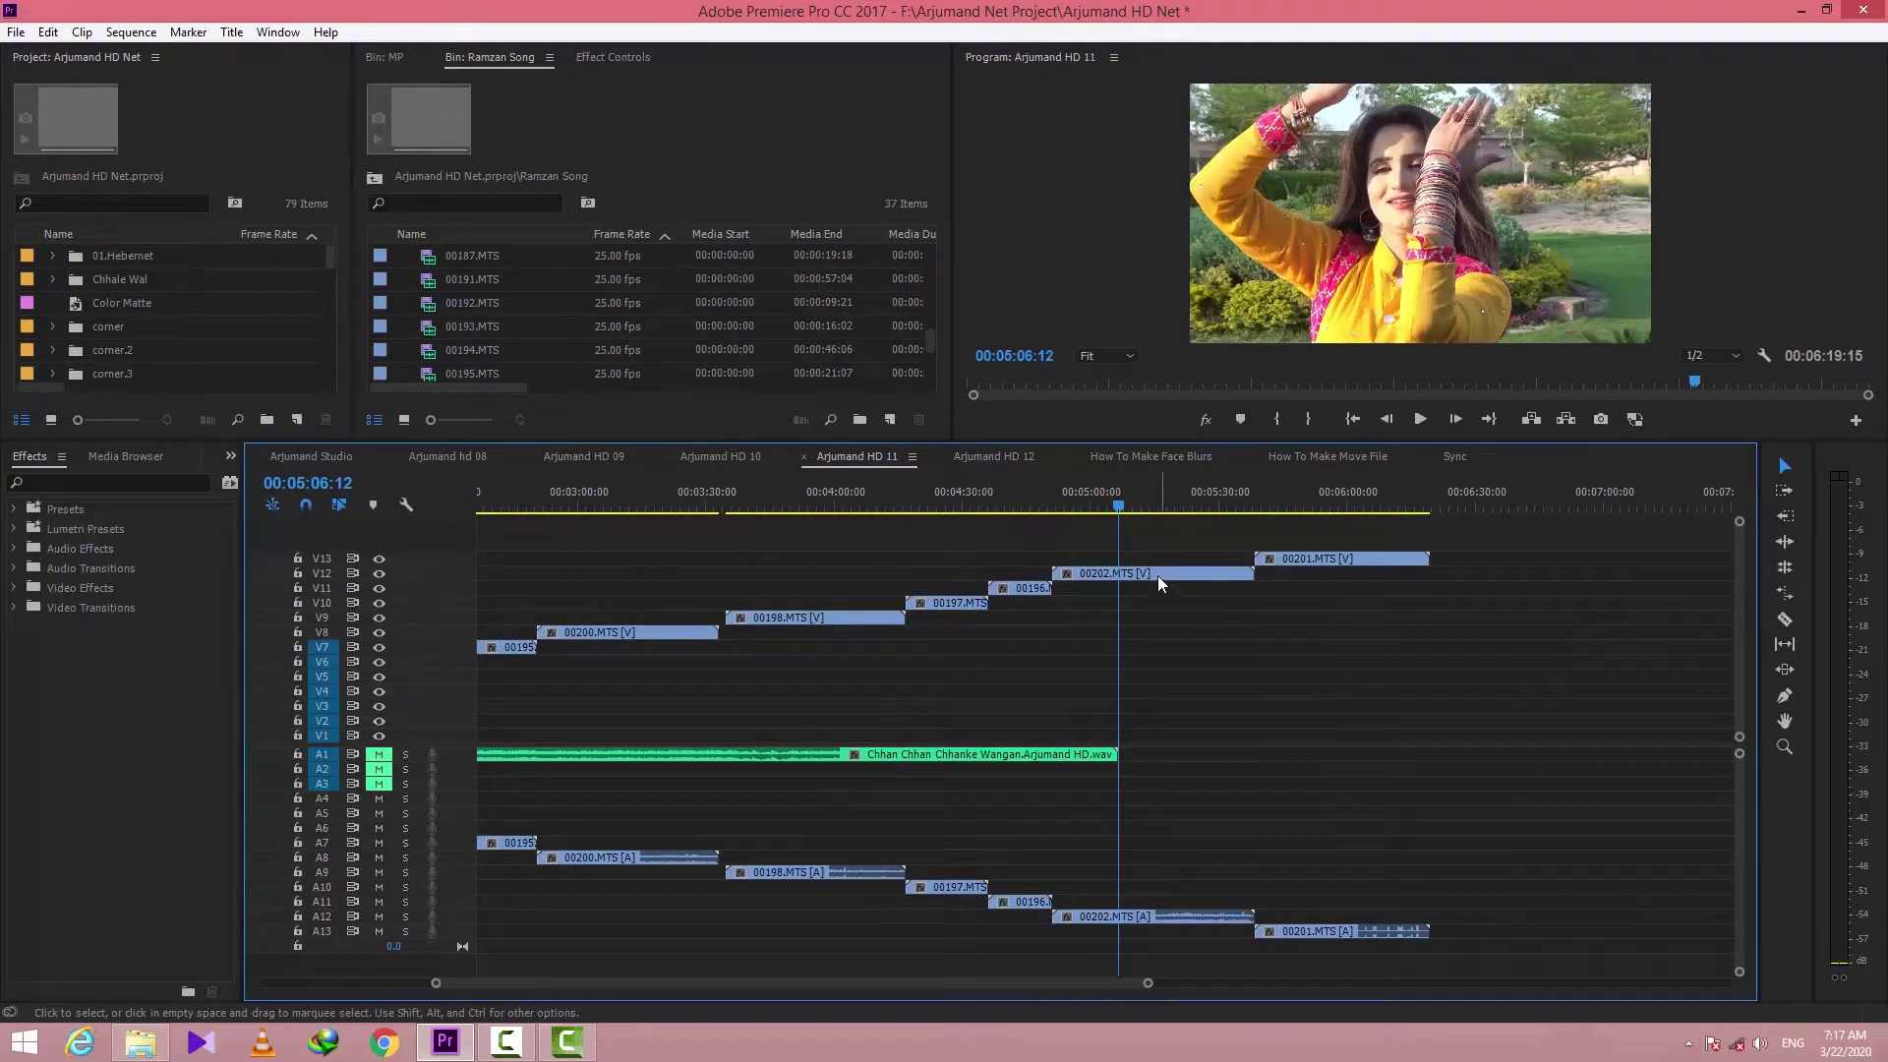
Move the 00202.MTS and 00201.MTS clips earlier within the song's length with their video on V14, and delete 00201.MTS
drag(1154, 571, 567, 540)
drag(1357, 568, 941, 539)
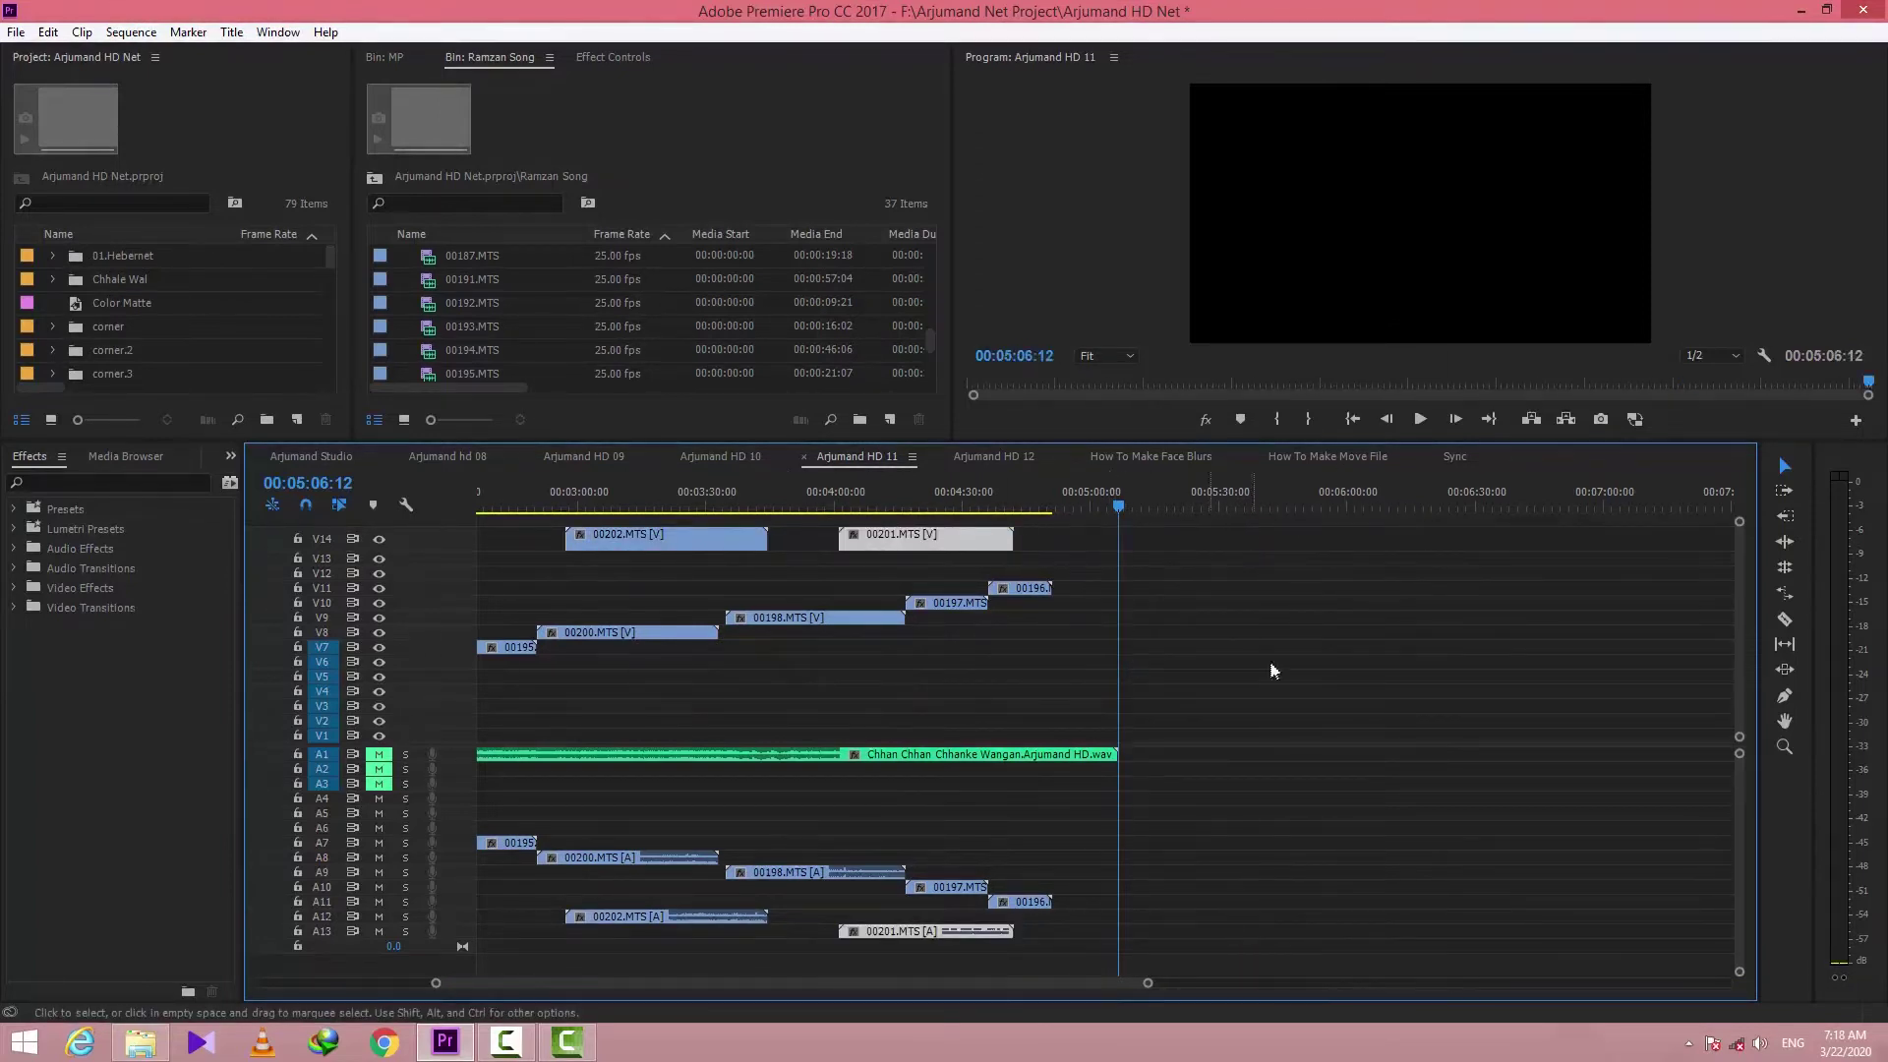
scroll(1272, 669, up, 3)
click(1314, 506)
key(Delete)
Play the sequence from the start with camera tracks A2 and A3 unmuted, song track A1 muted and a larger video preview
key(Home)
key(space)
click(380, 755)
click(379, 770)
click(380, 784)
click(380, 754)
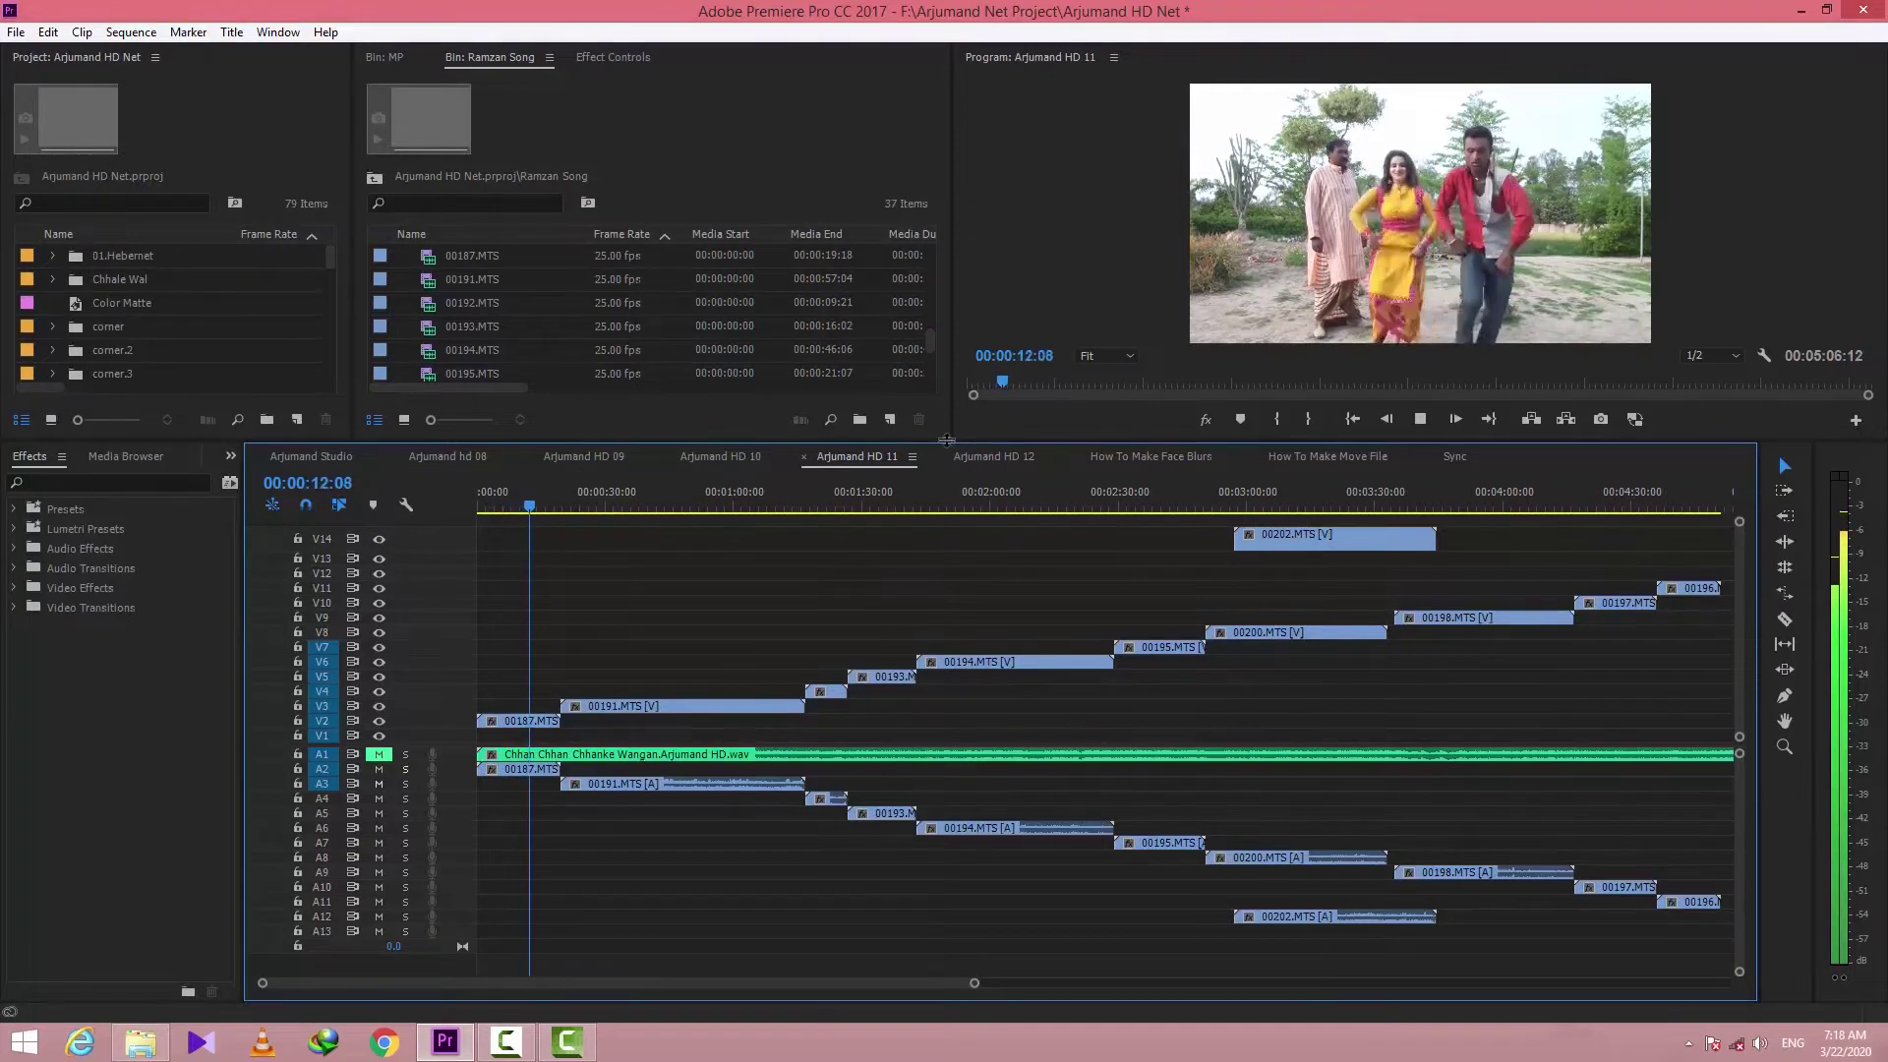
drag(953, 438, 953, 567)
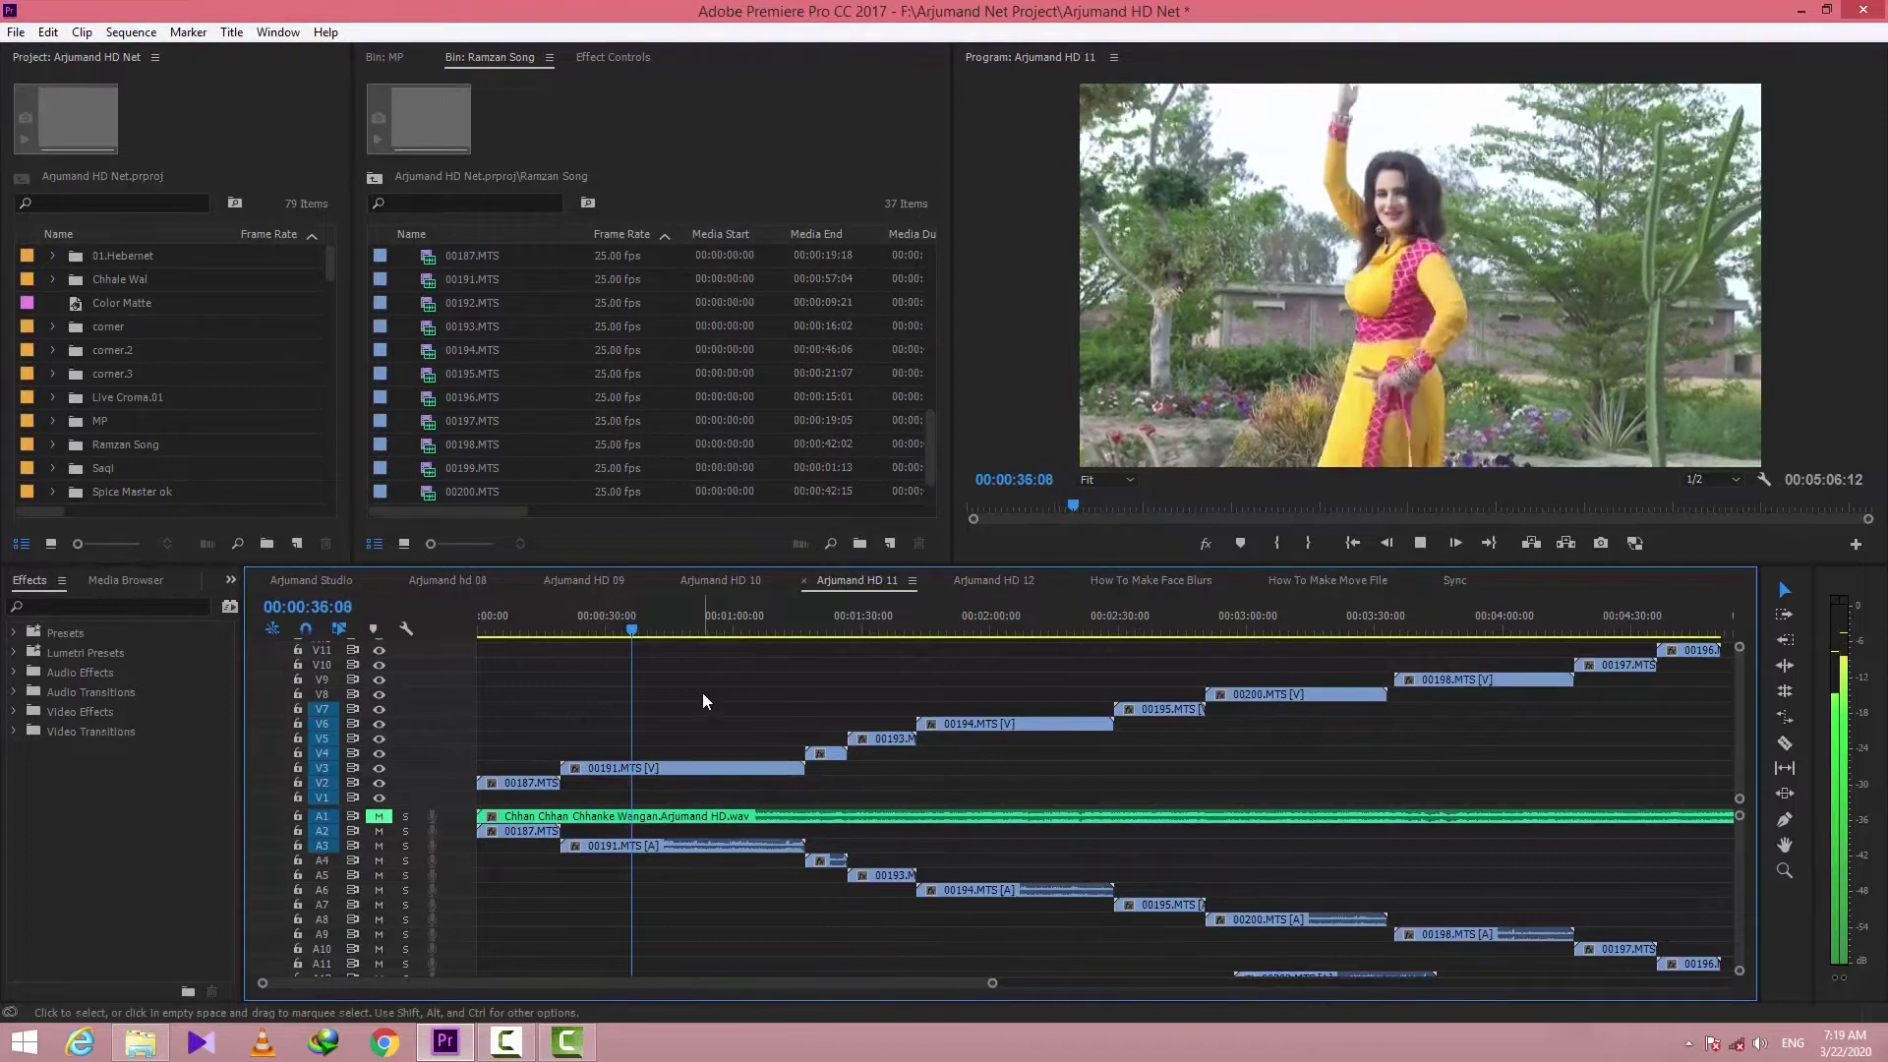
key(space)
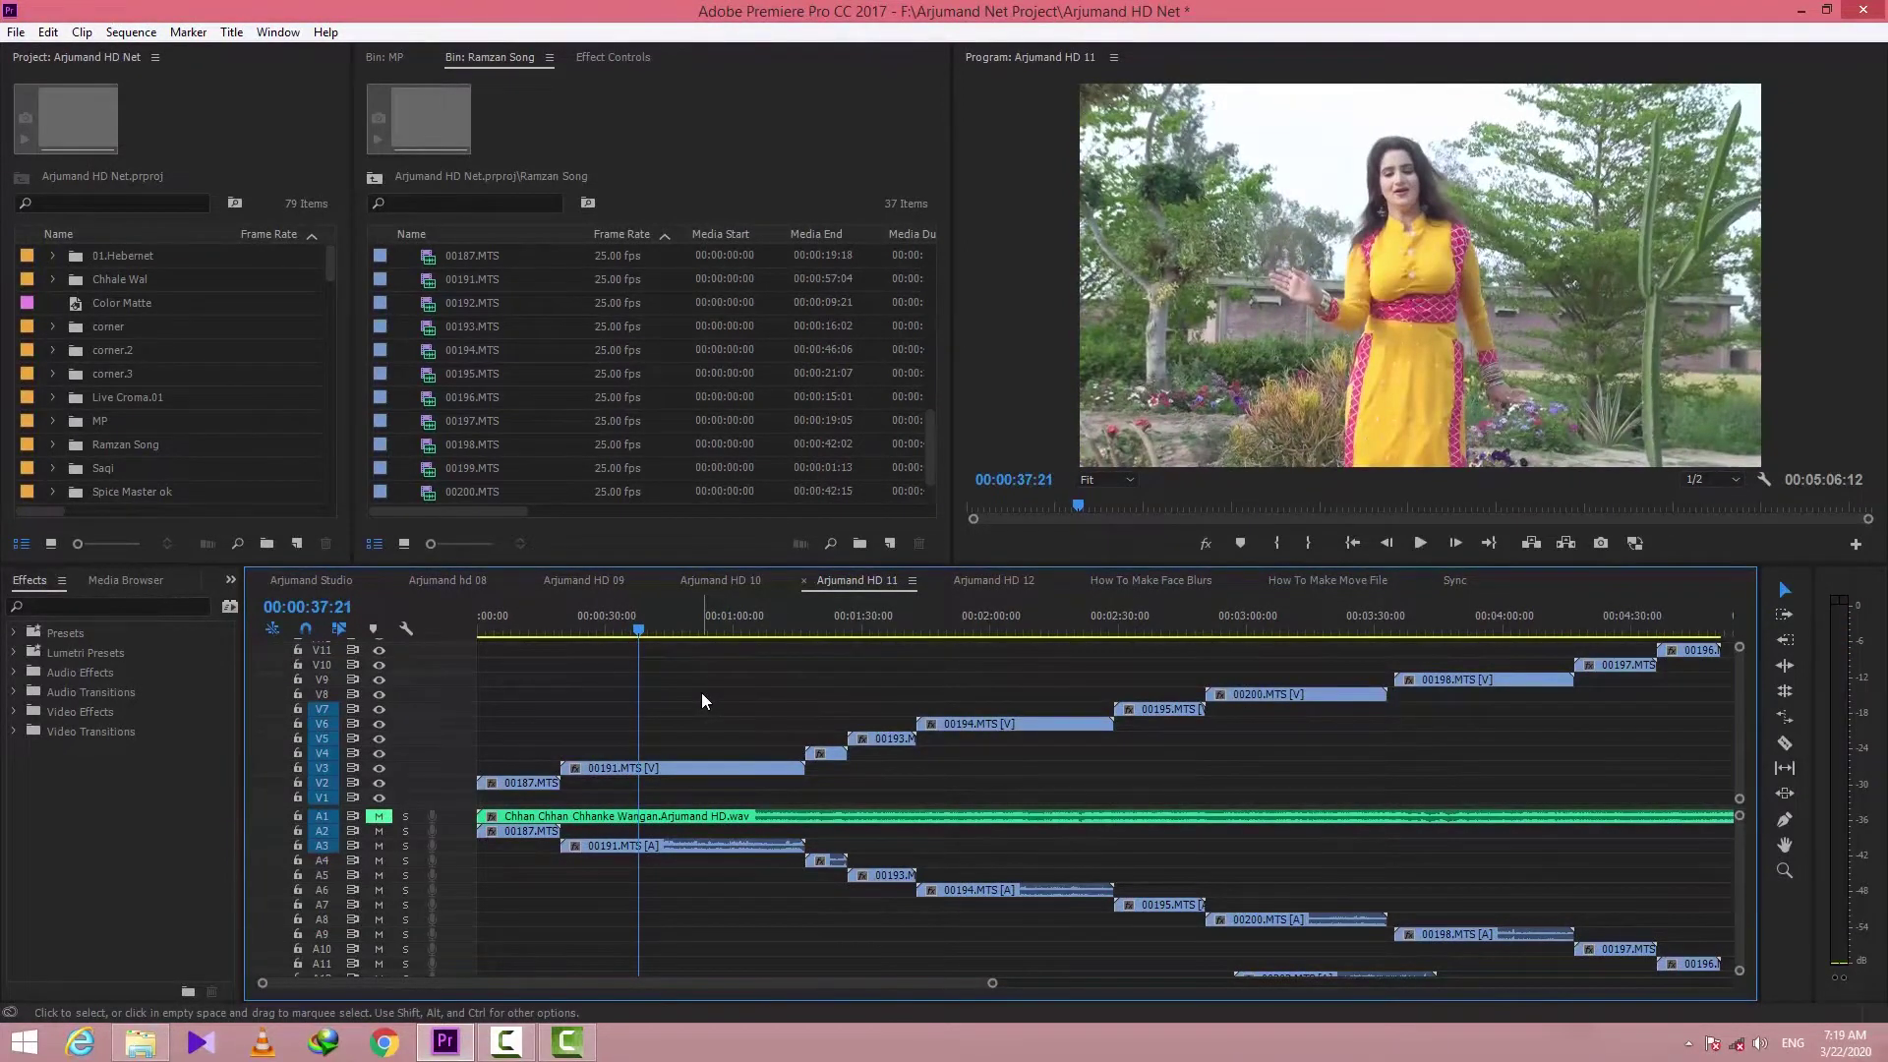
Select all clips in Arjumand HD 11 and synchronize them by audio using track channel 1
key(ctrl+a)
right_click(729, 819)
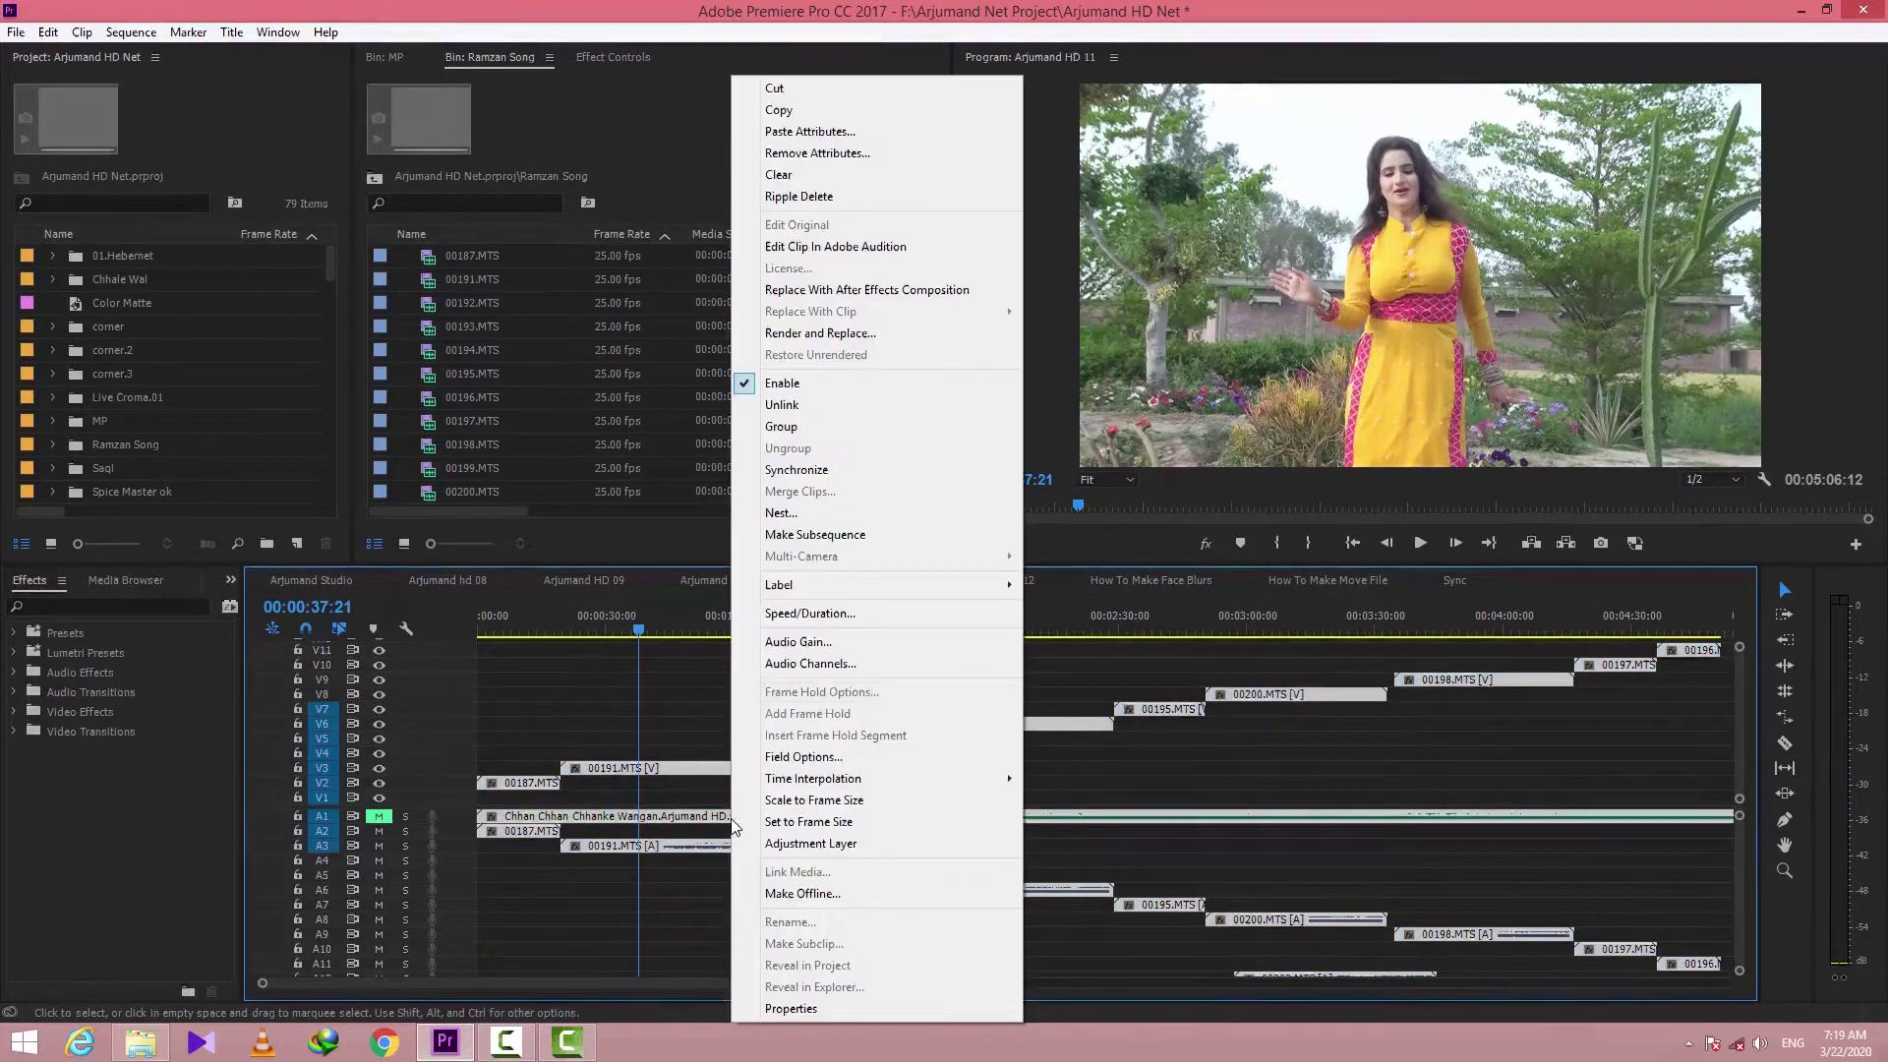
click(795, 470)
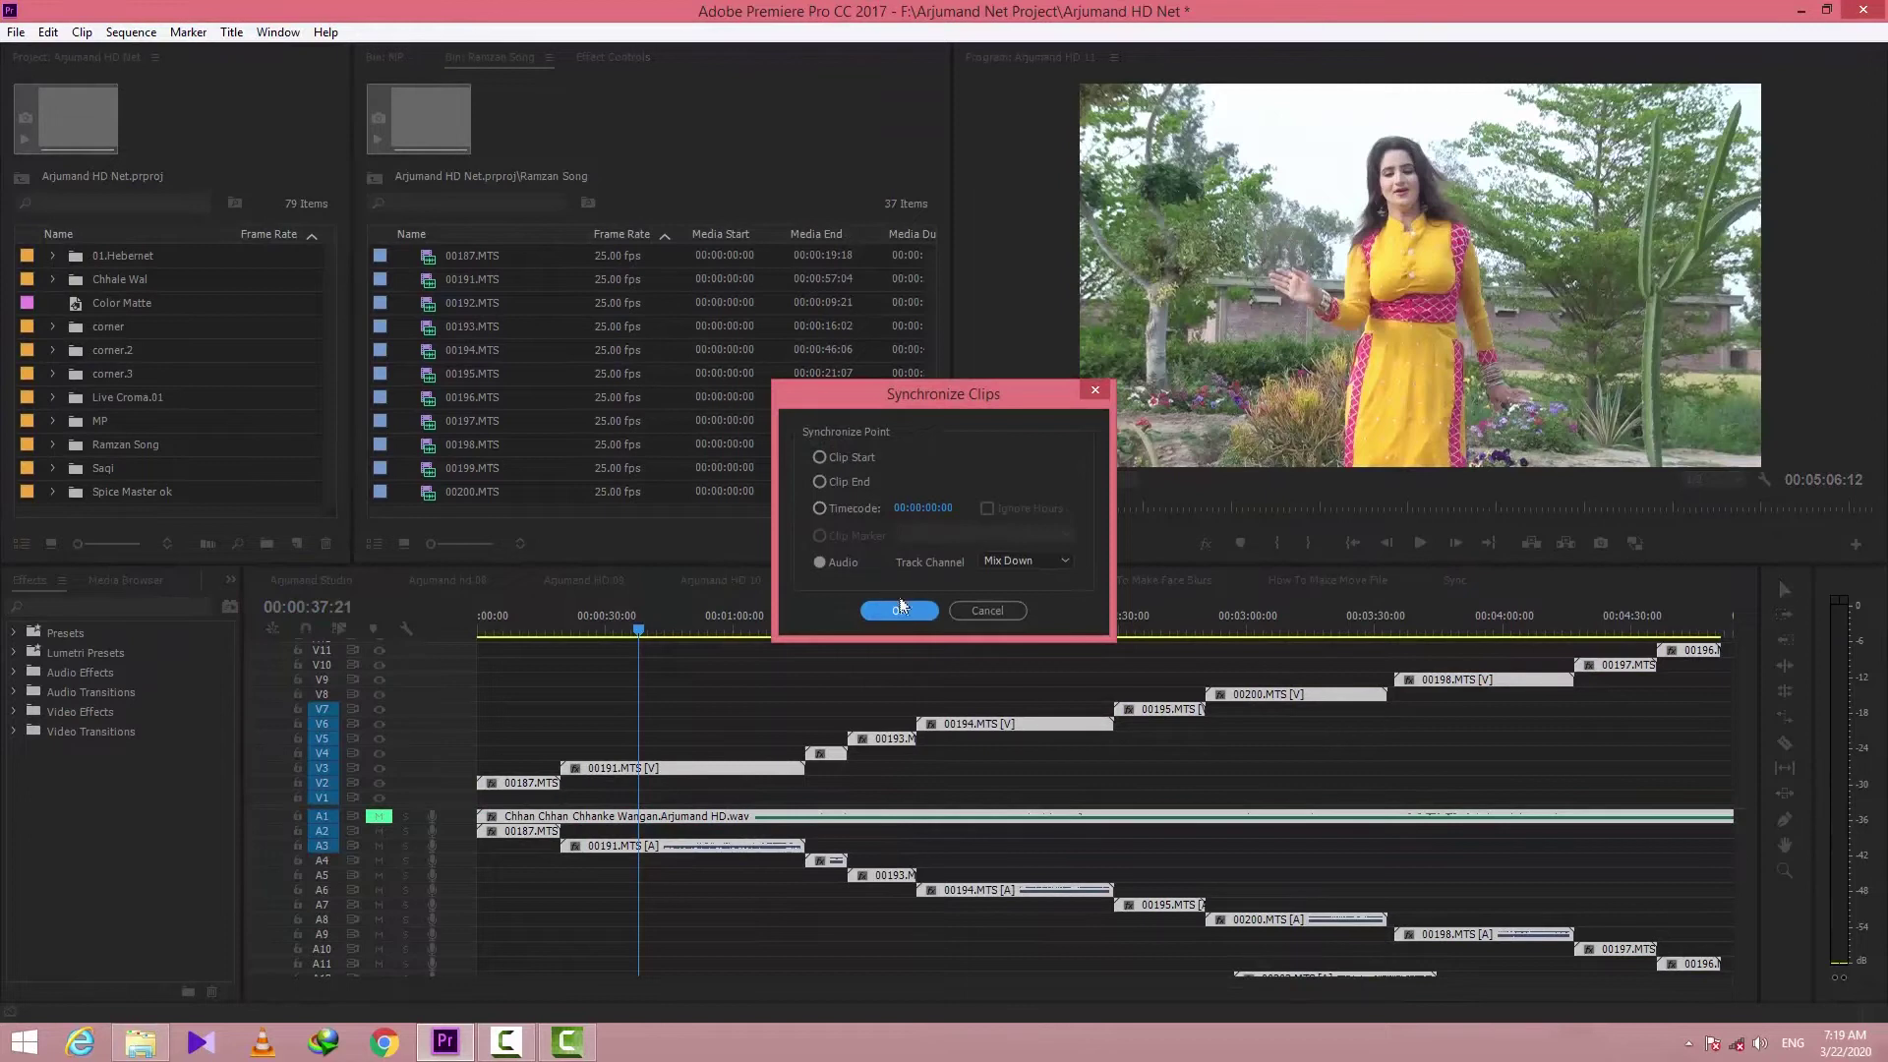
click(1044, 563)
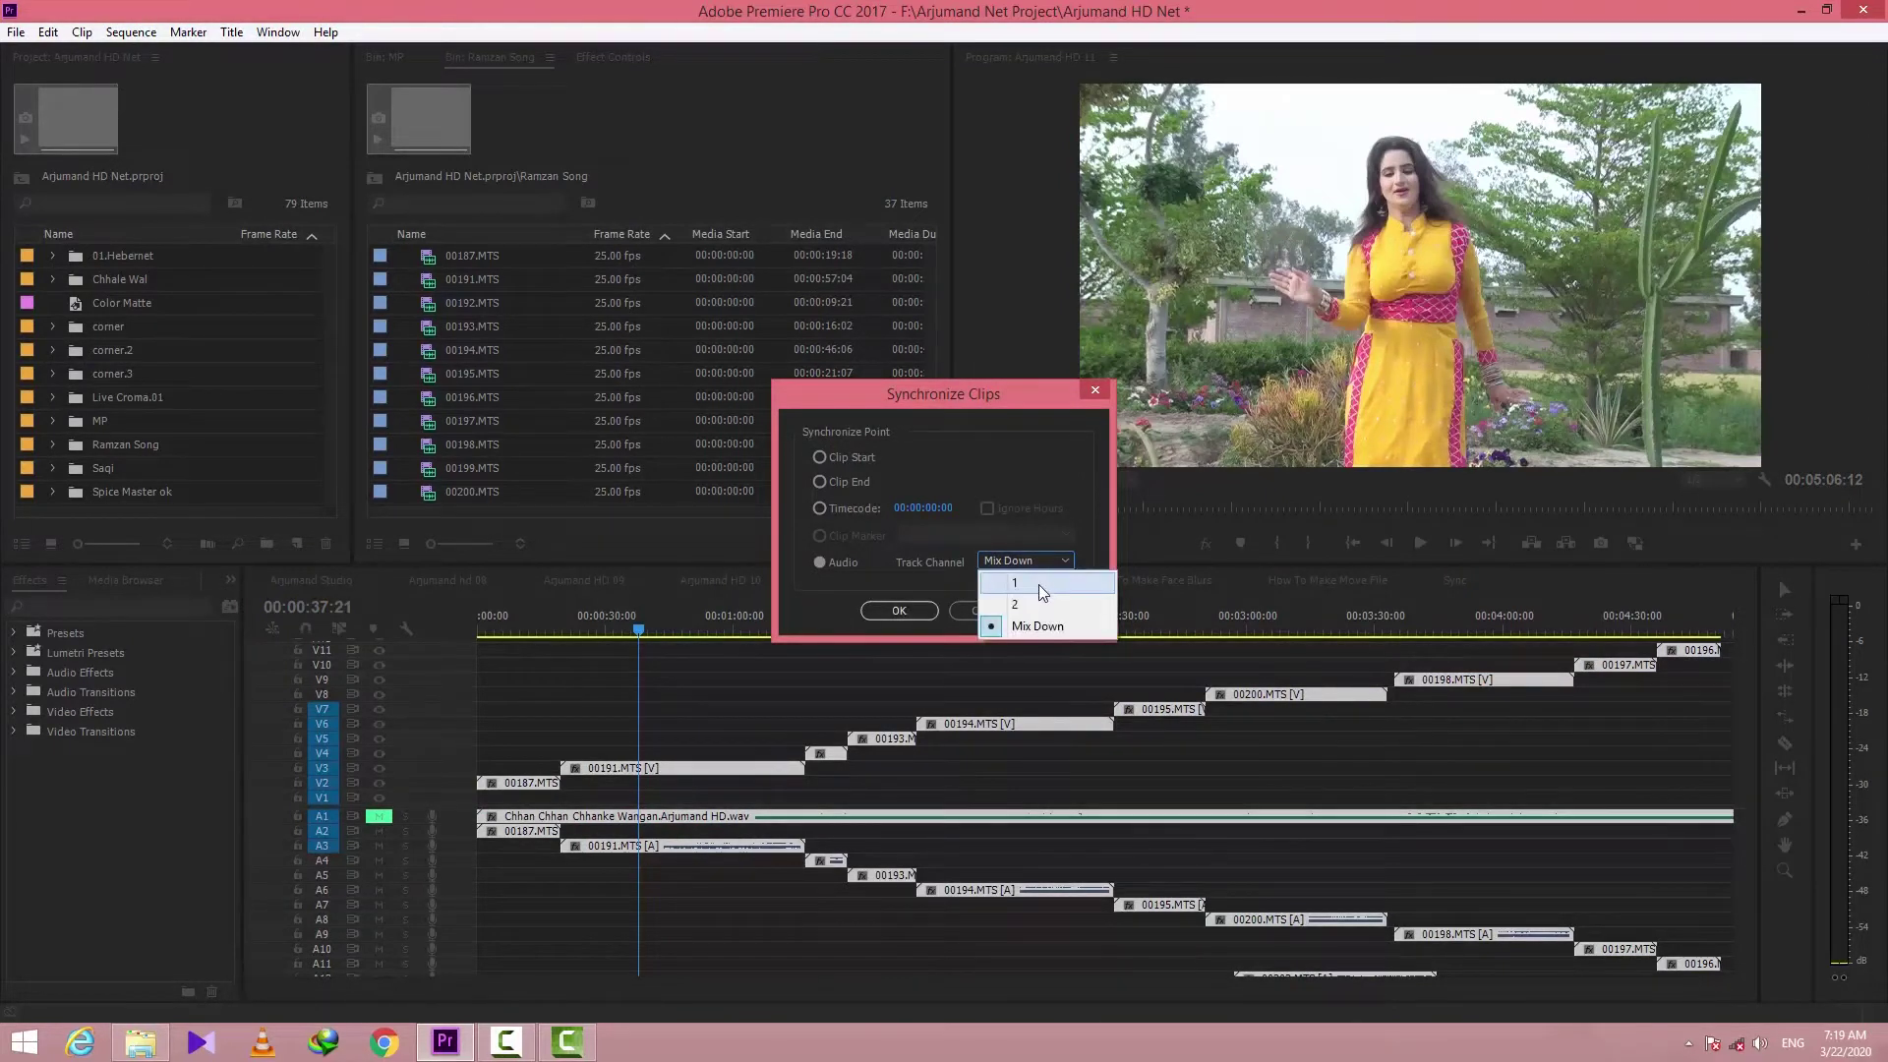
click(1042, 590)
click(926, 615)
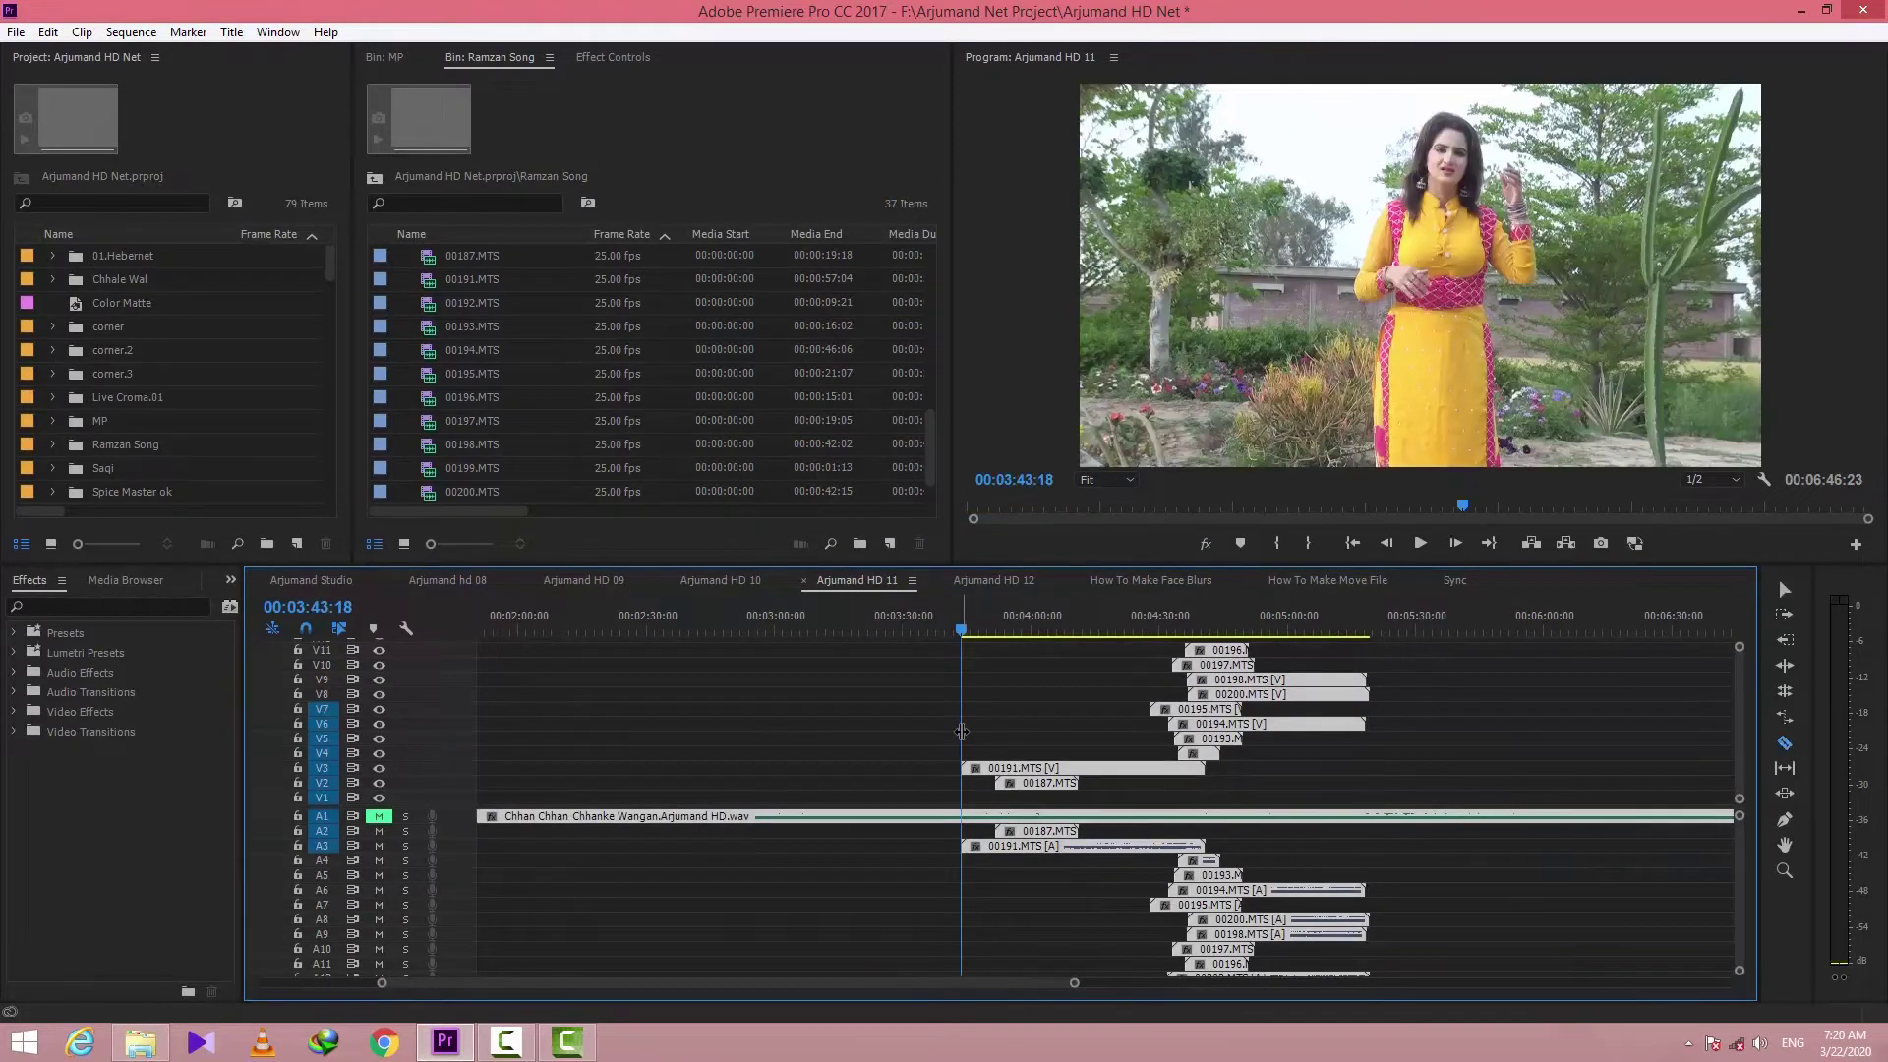
Split the song at 00:03:43:18, delete the part before the cut and ripple delete the empty gap at the sequence start
click(966, 822)
key(v)
key(Home)
click(1353, 818)
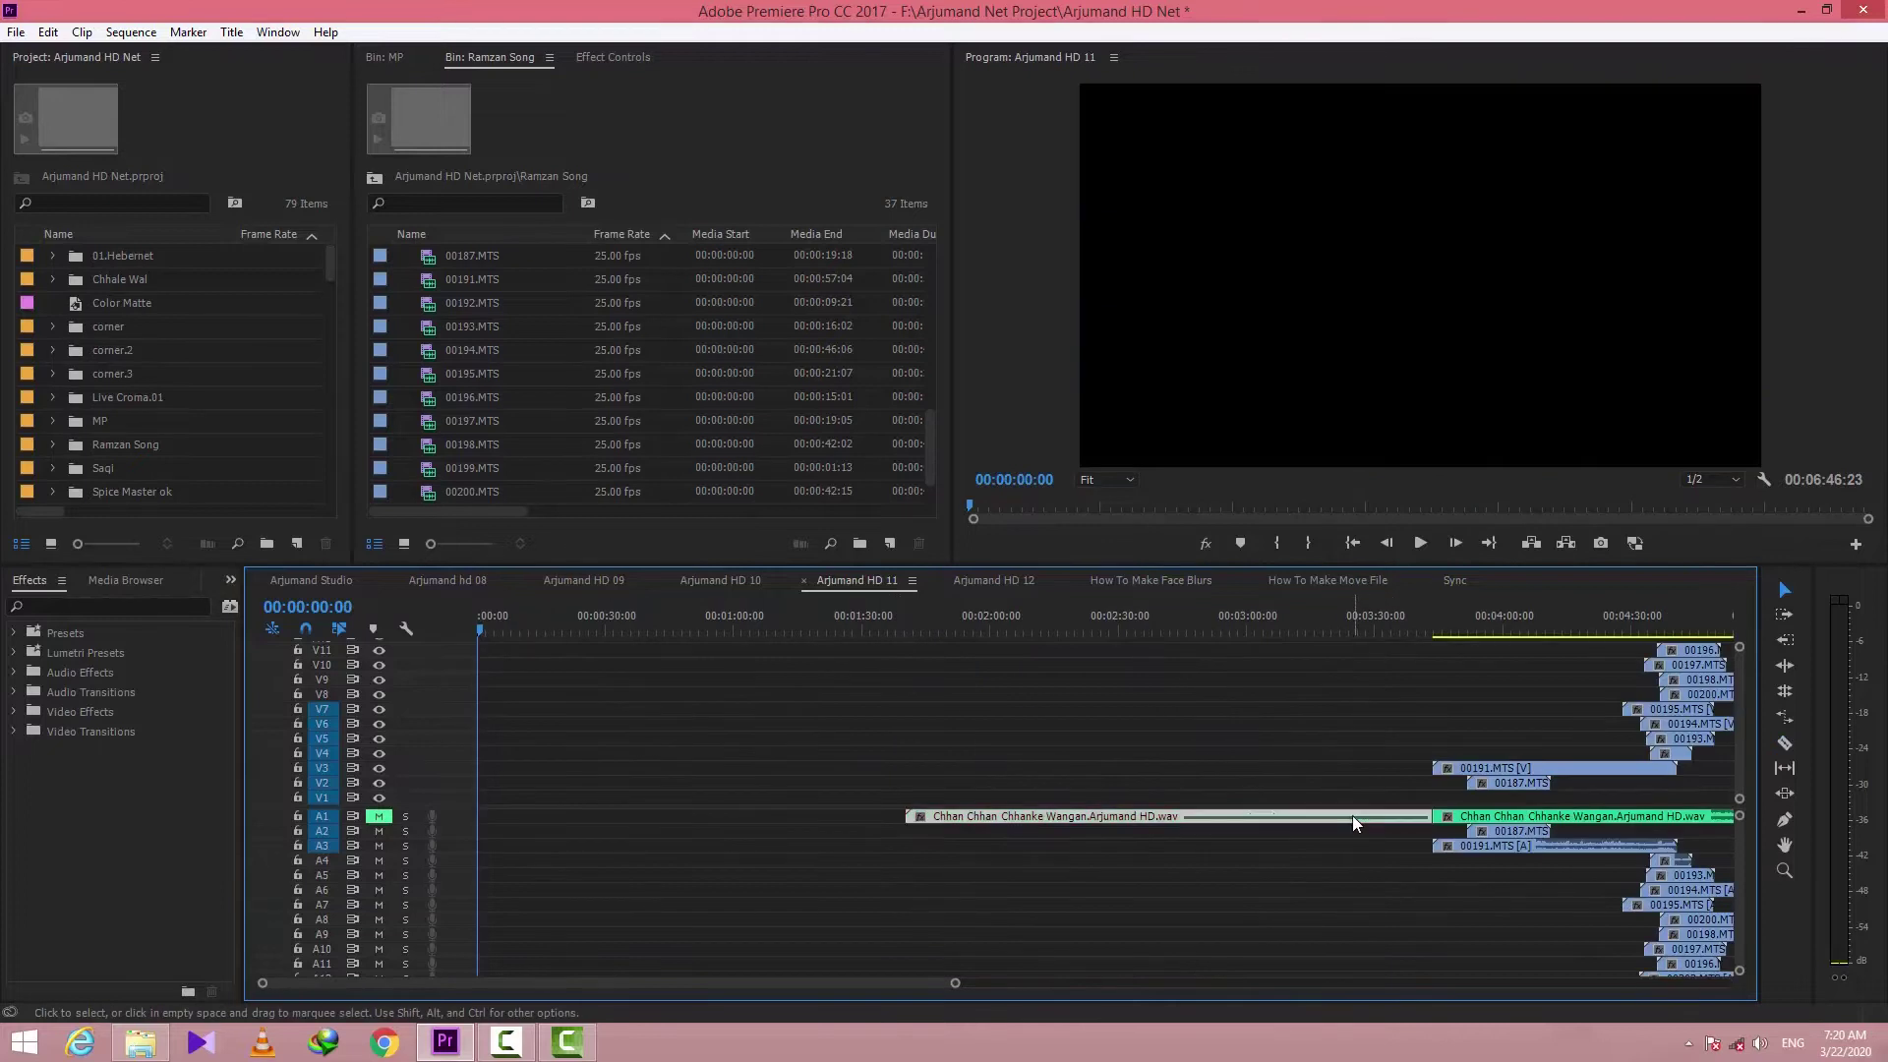
key(Delete)
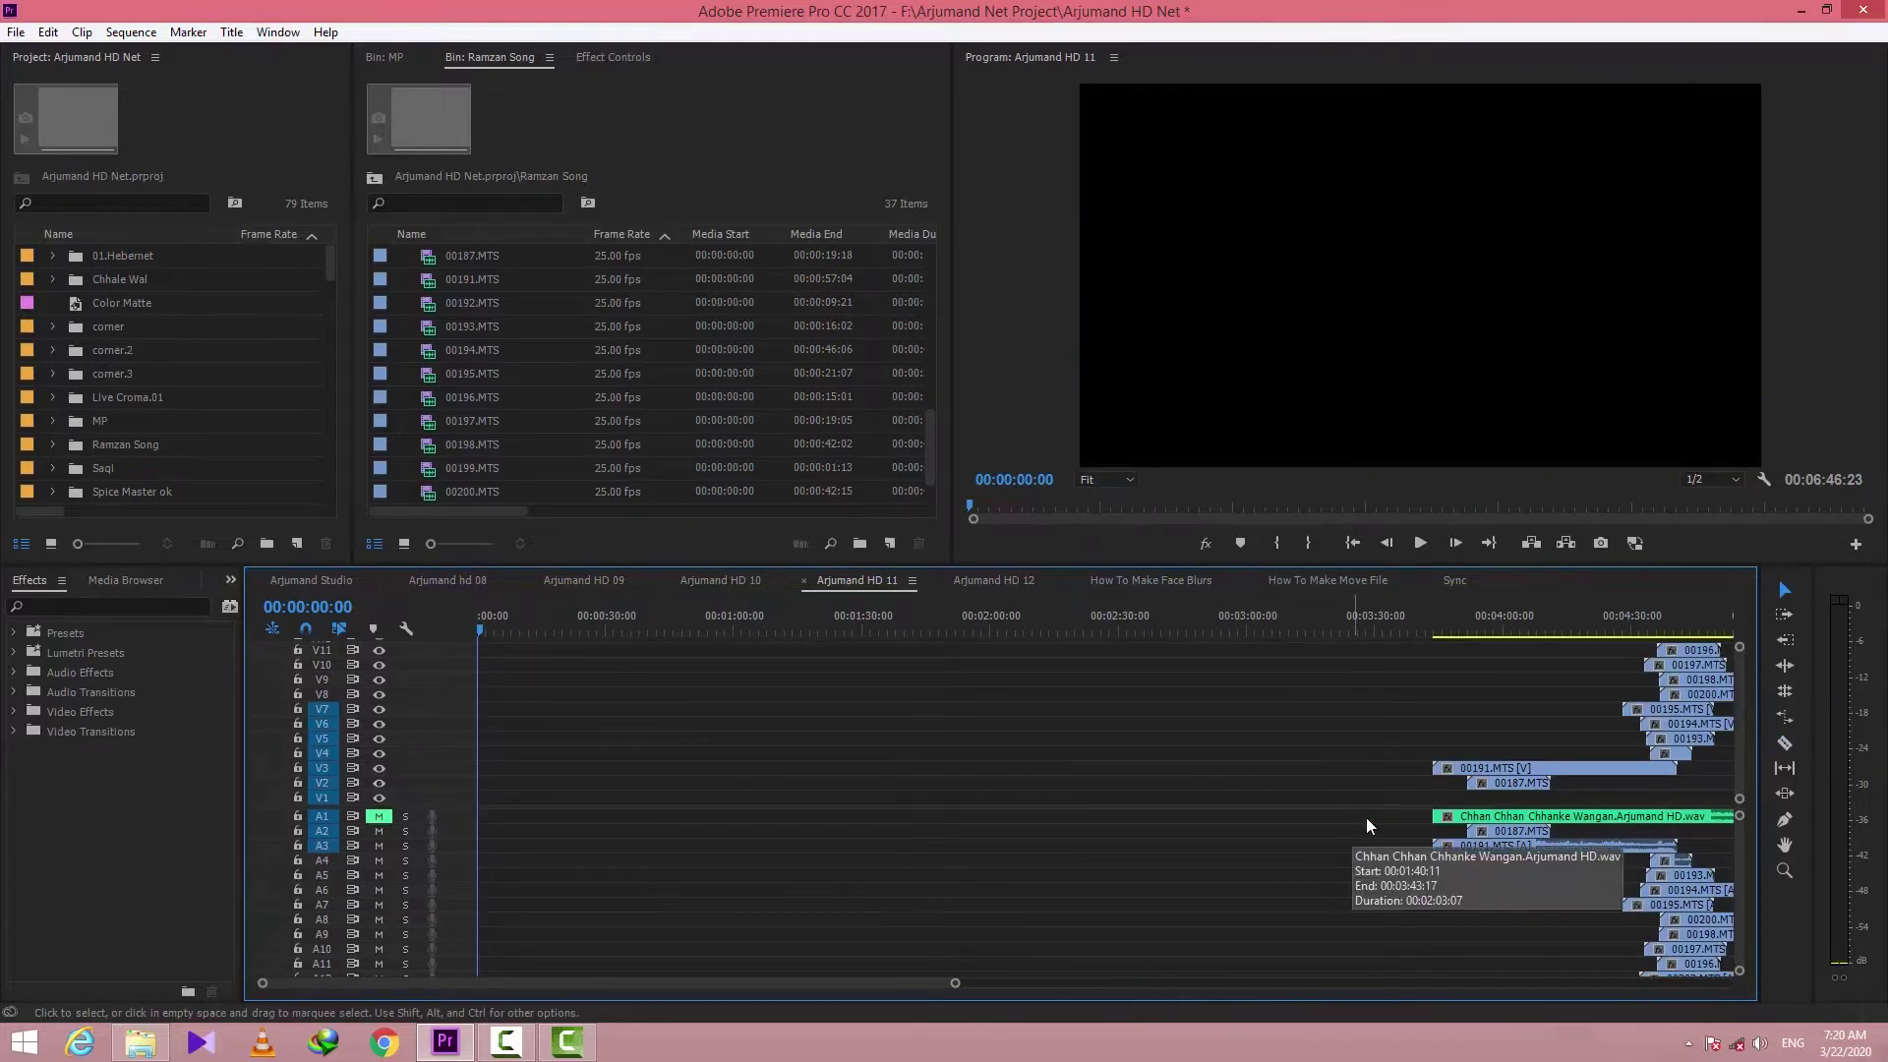
right_click(1400, 819)
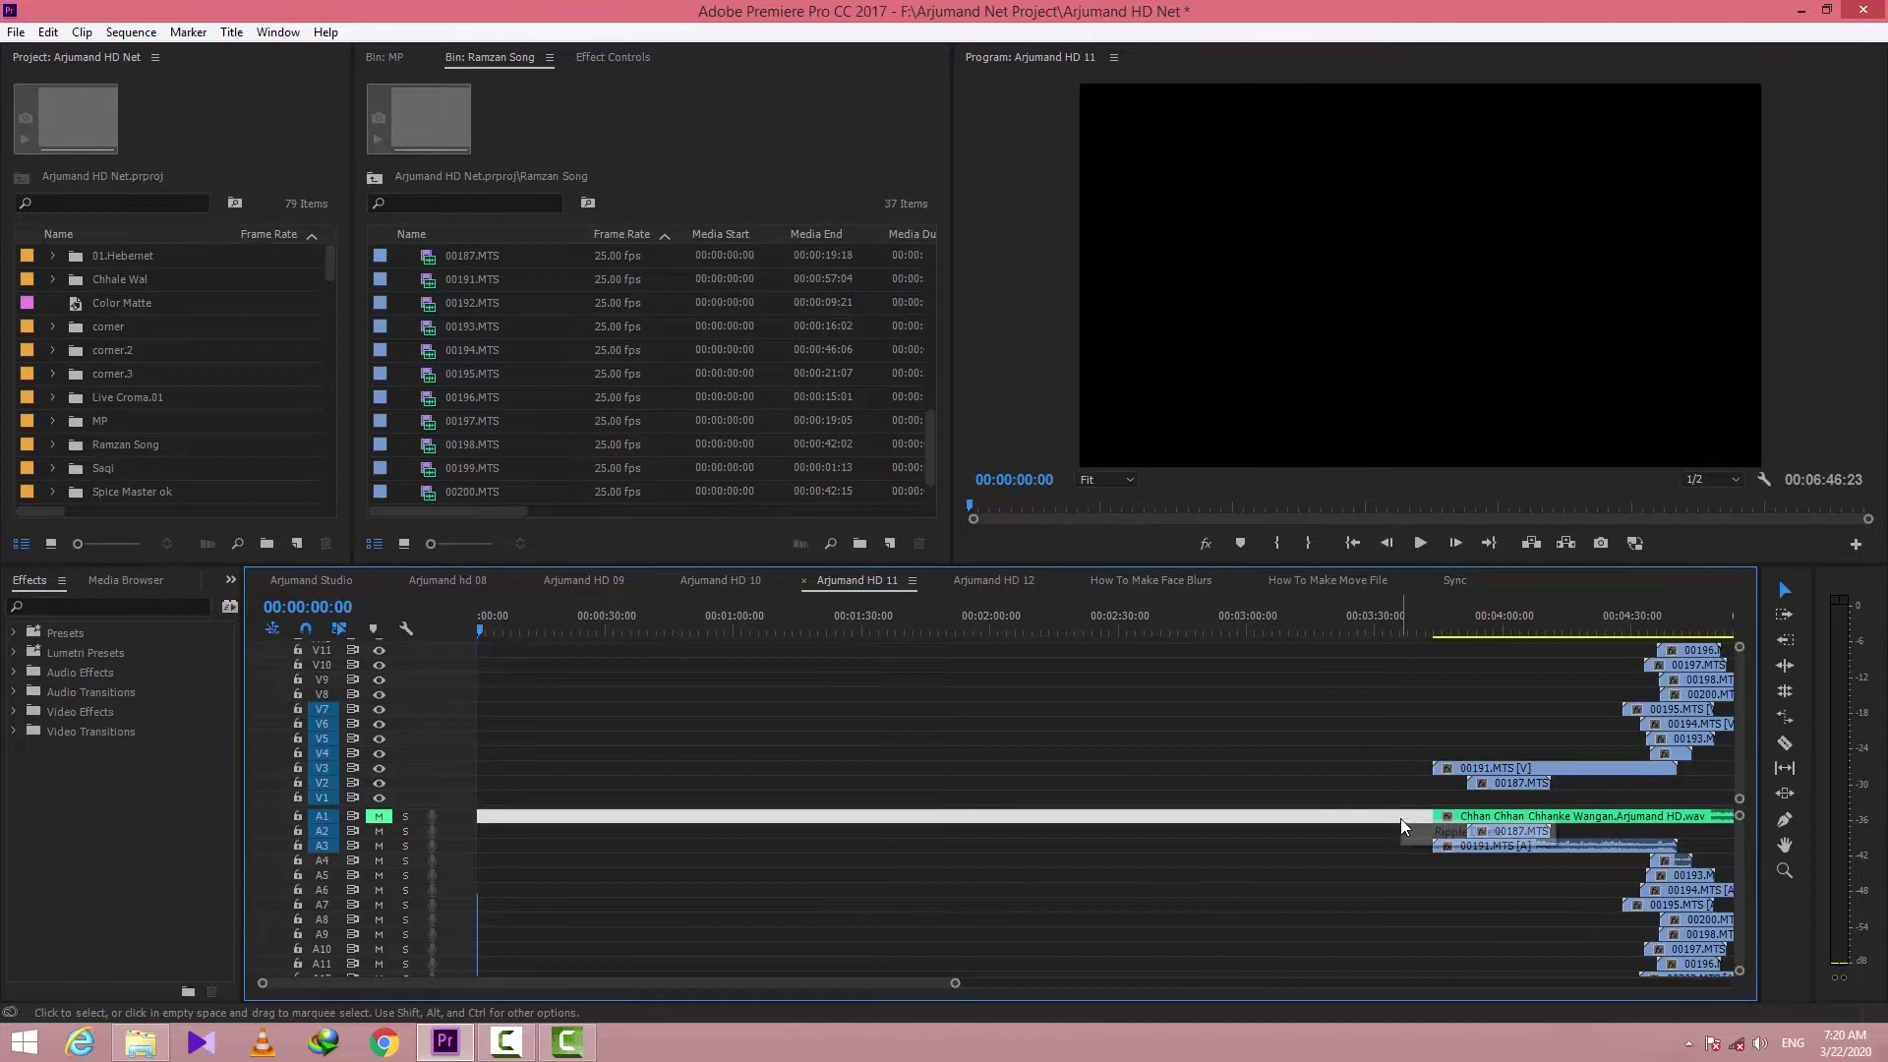
click(1426, 836)
Unmute the song on A1, mute the camera audio tracks A2 to A11 and play the synchronized clips from the start
key(space)
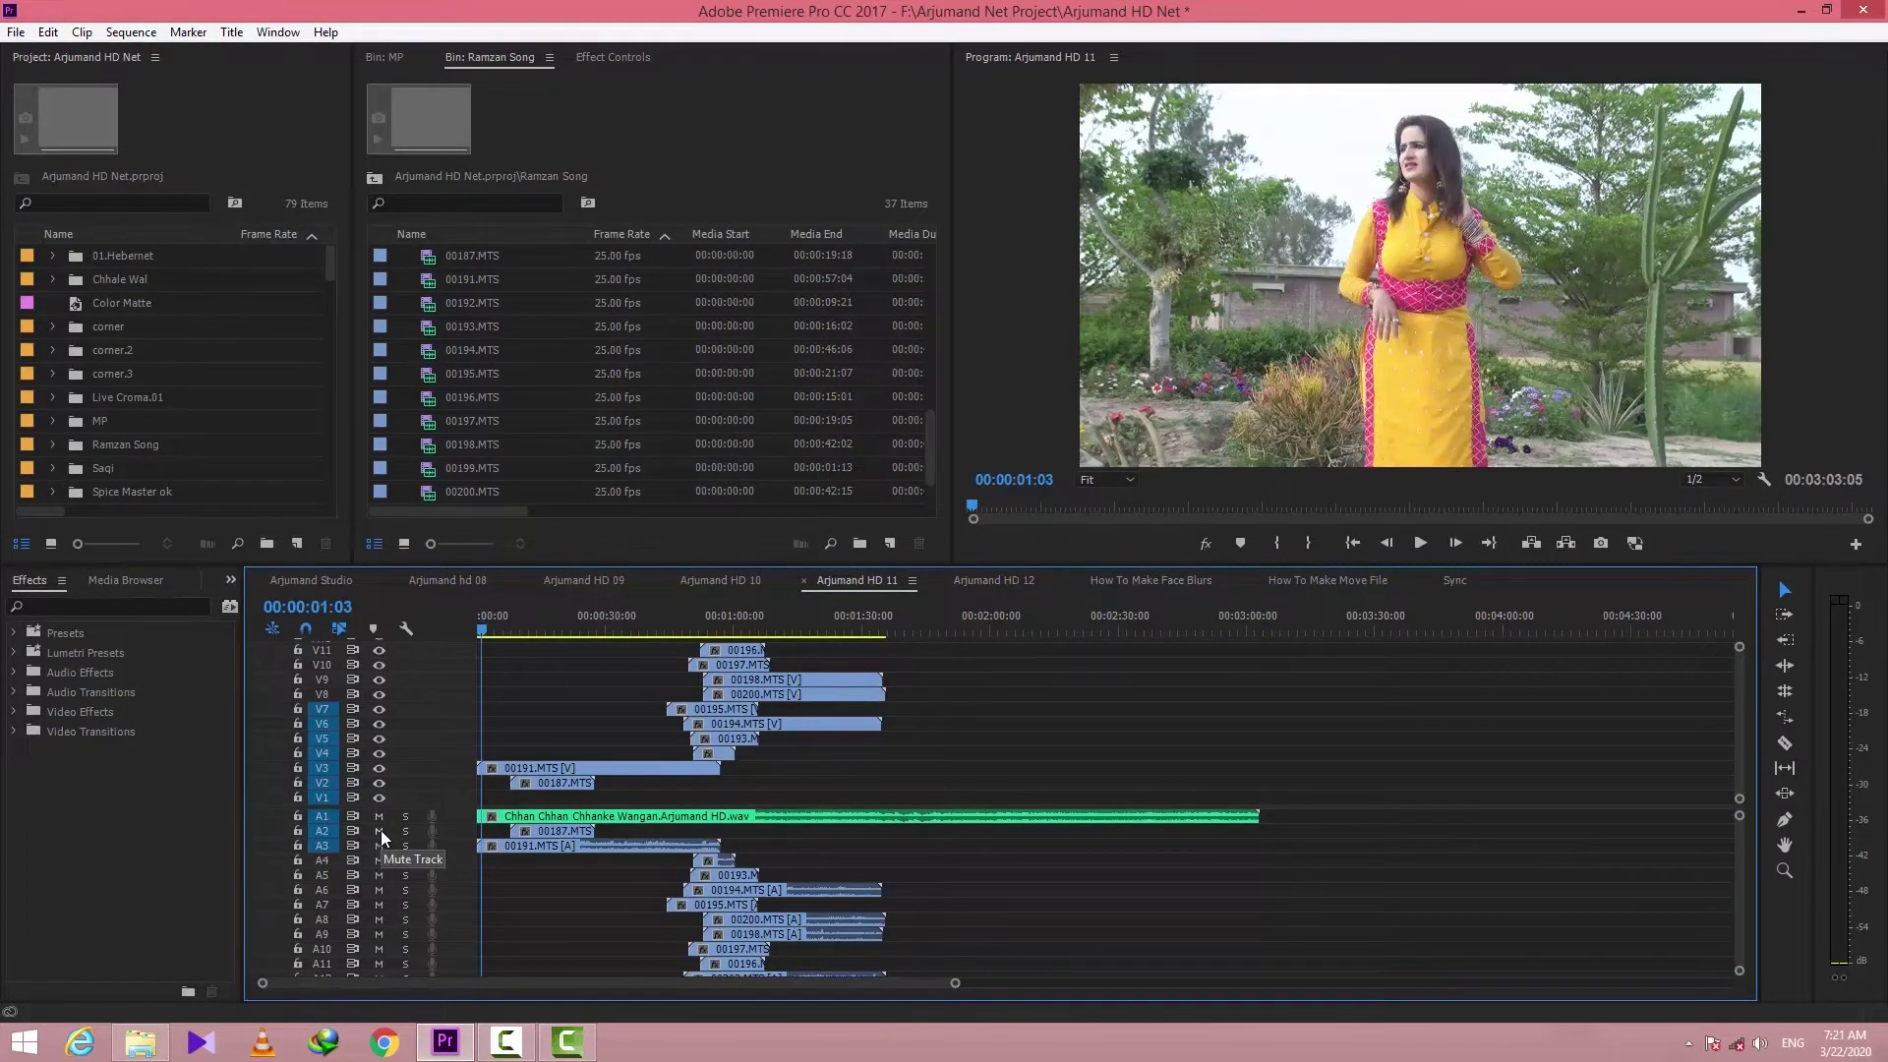
click(379, 831)
click(380, 845)
click(379, 875)
click(379, 890)
click(380, 920)
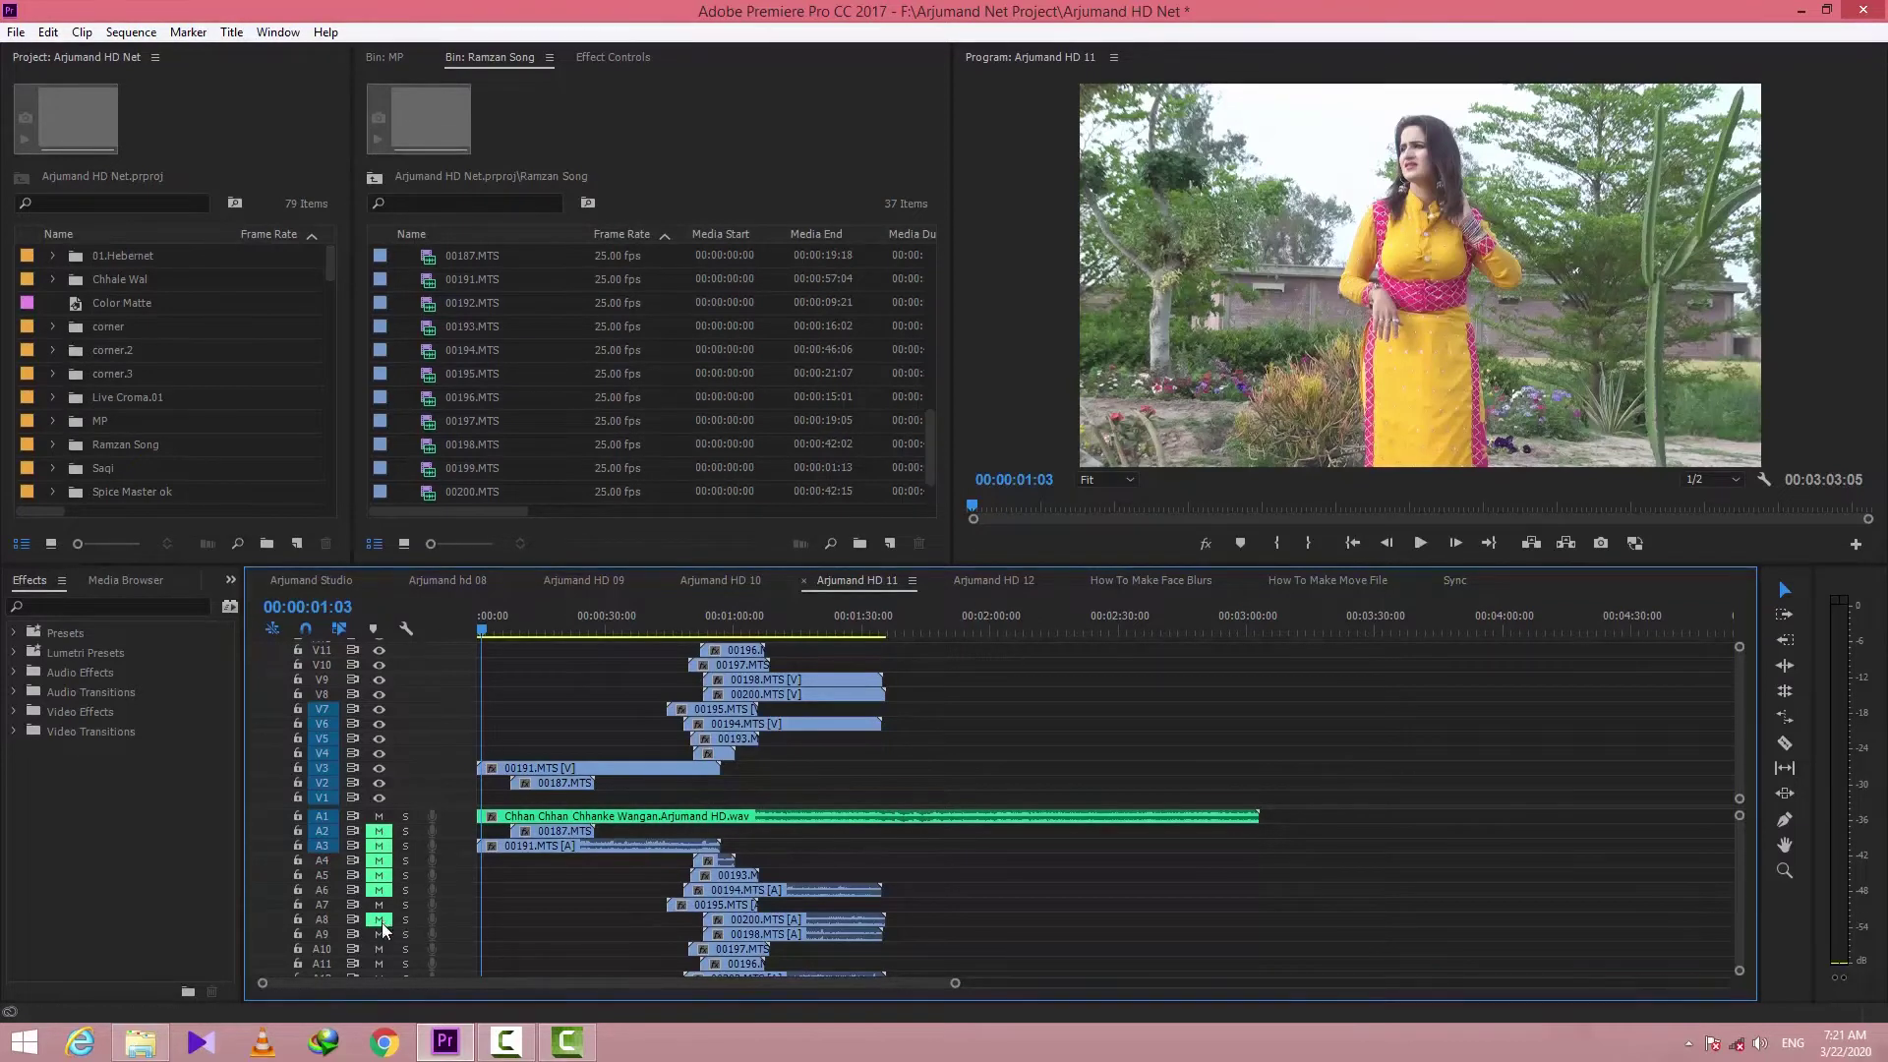
click(379, 935)
click(379, 949)
click(379, 964)
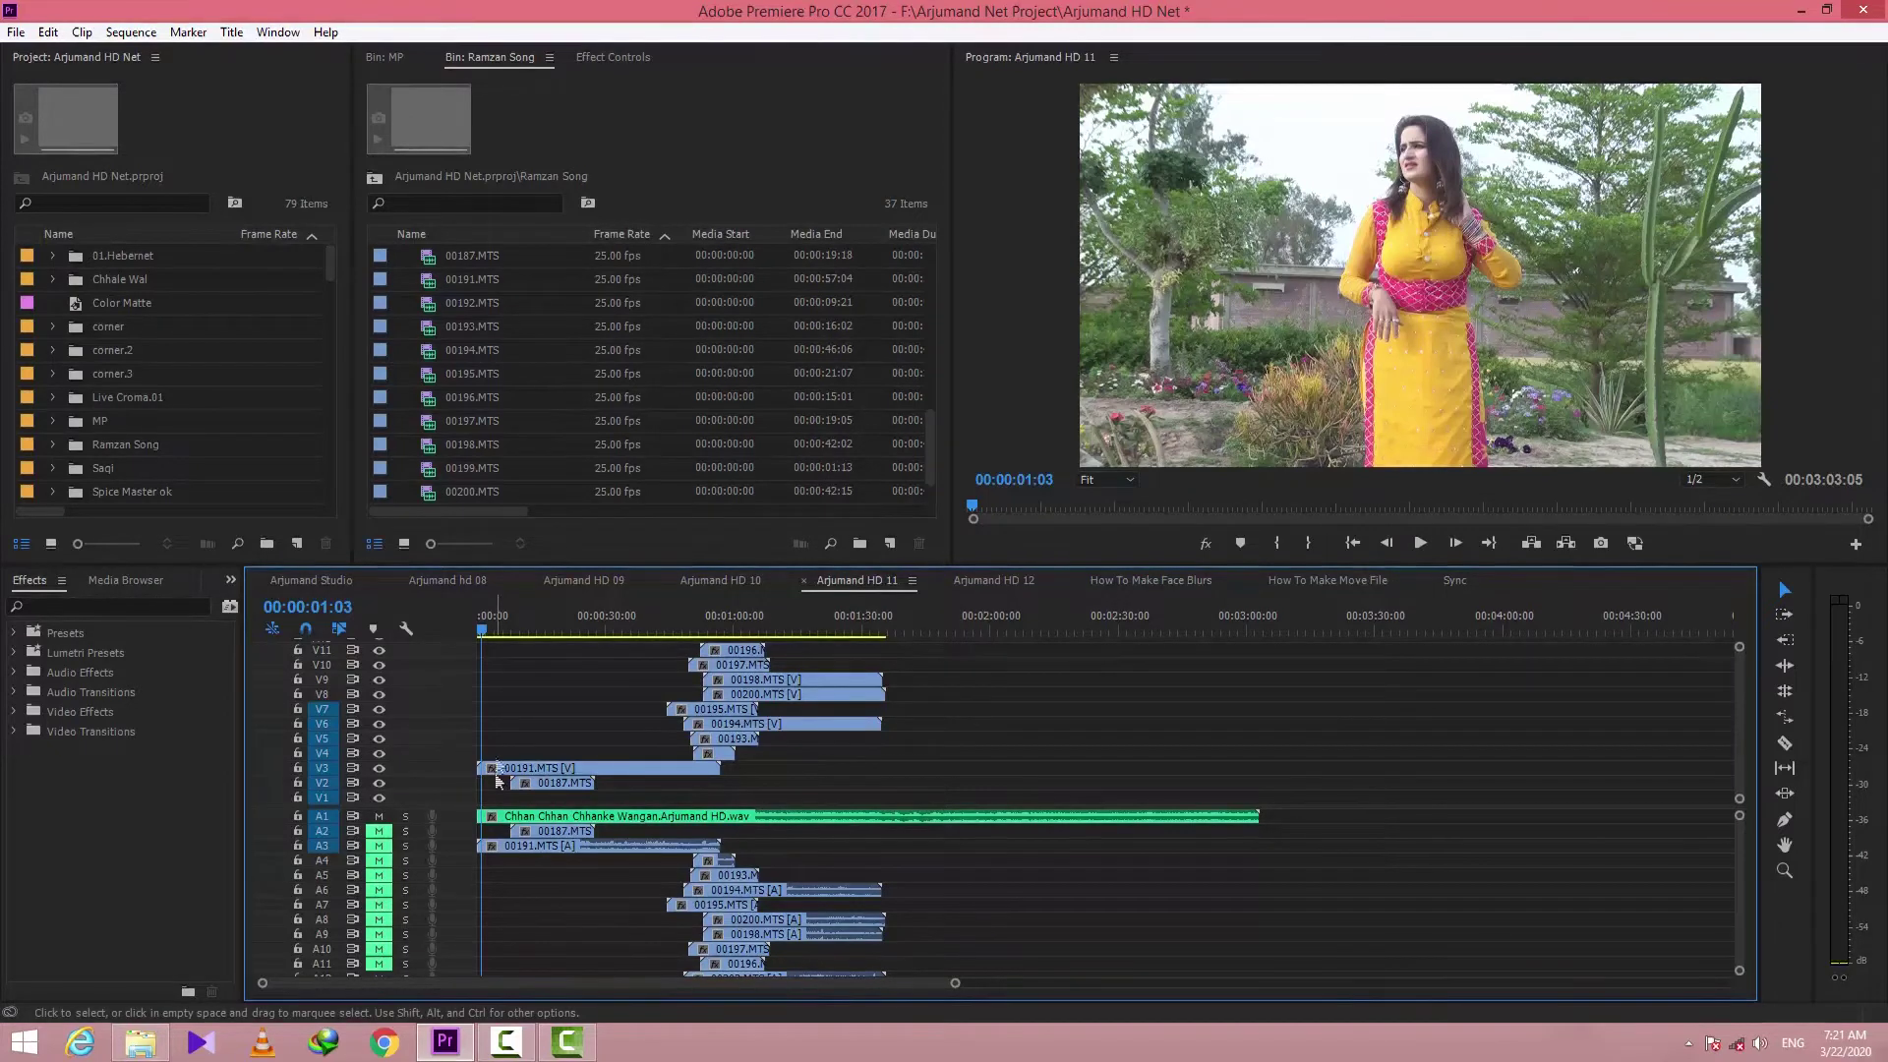
click(480, 631)
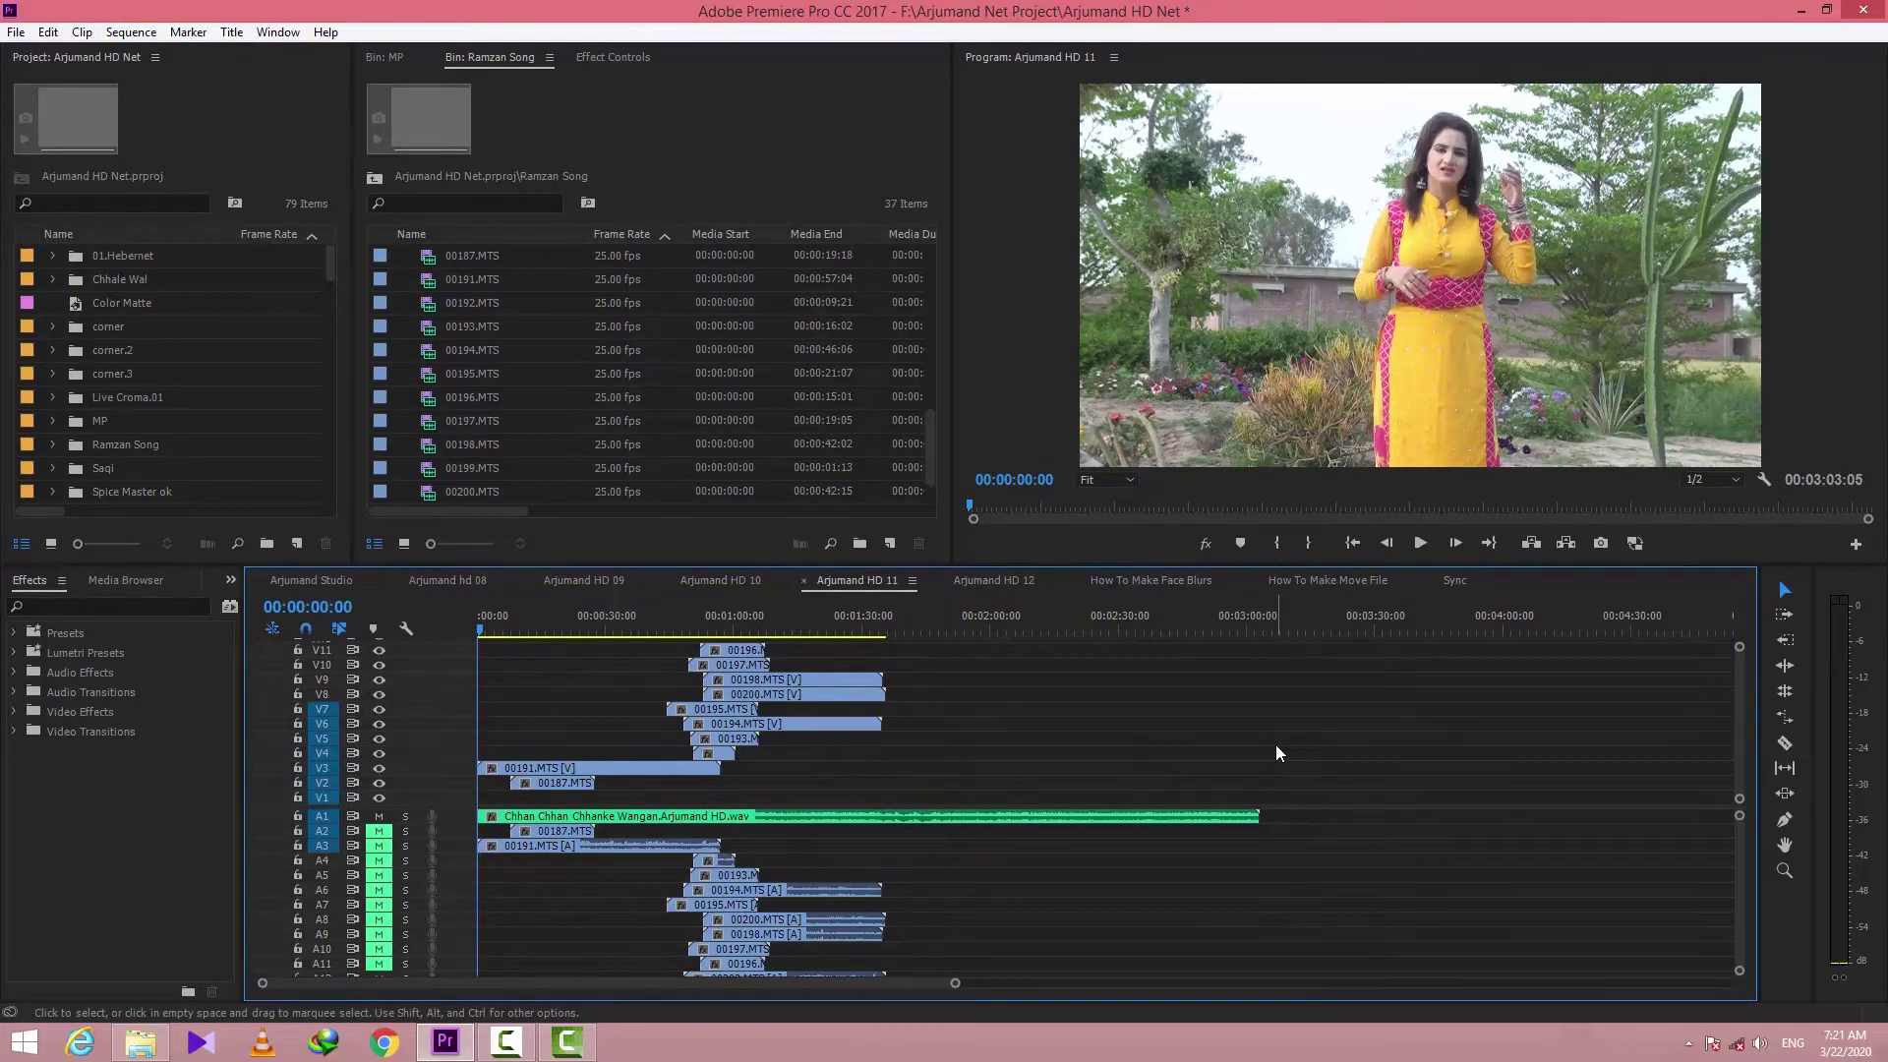
key(space)
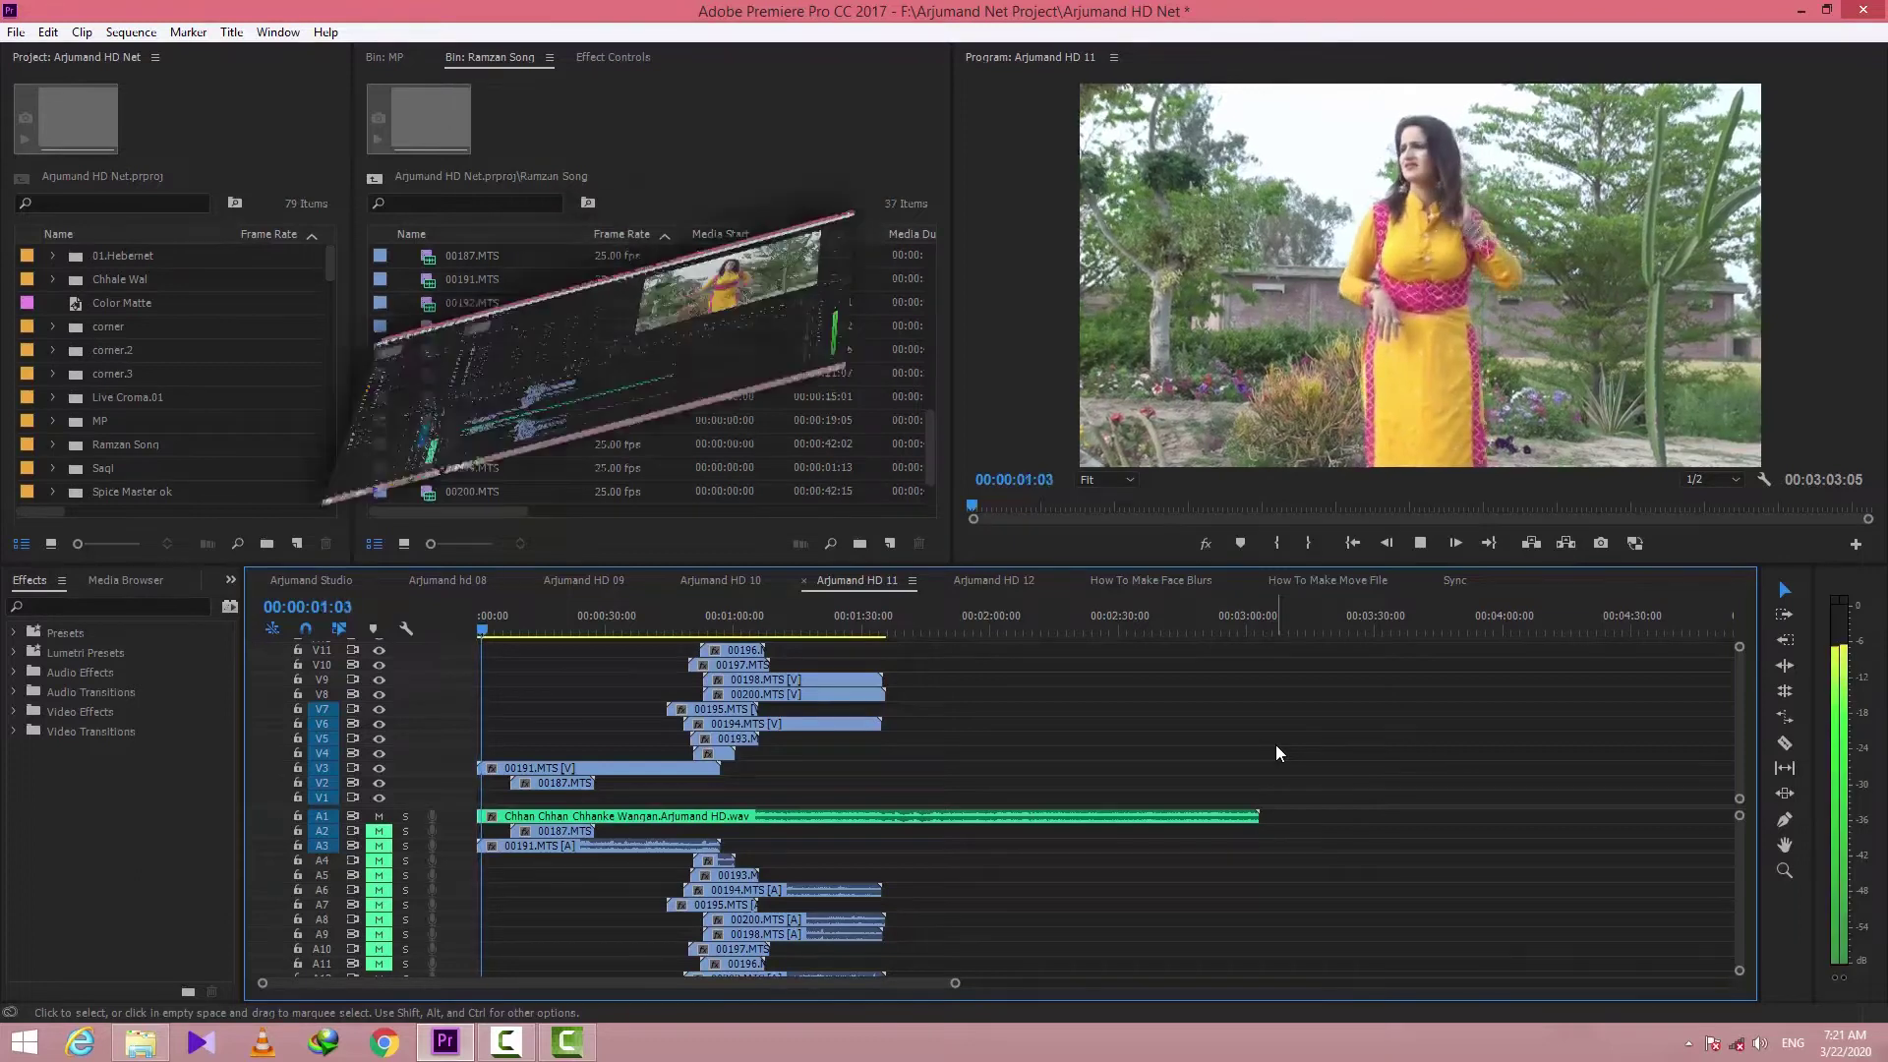